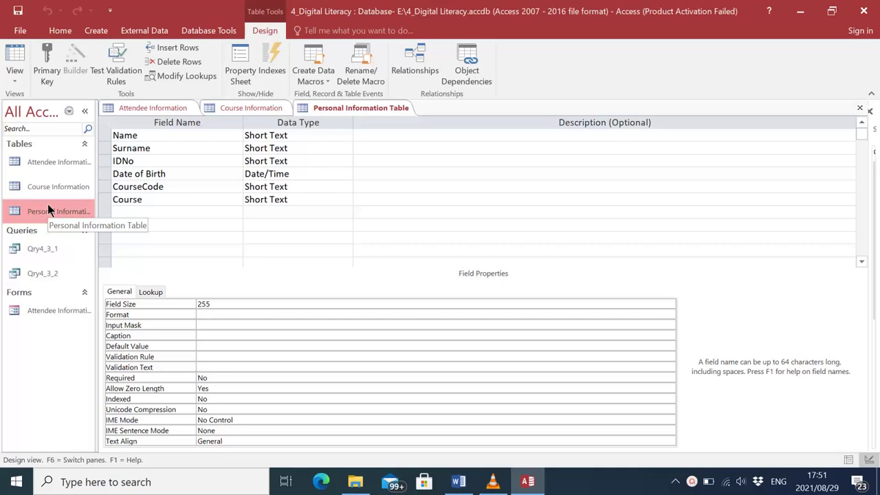
Open the Personal Information Table in Datasheet View and clear the first record's Date of Birth
double_click(47, 204)
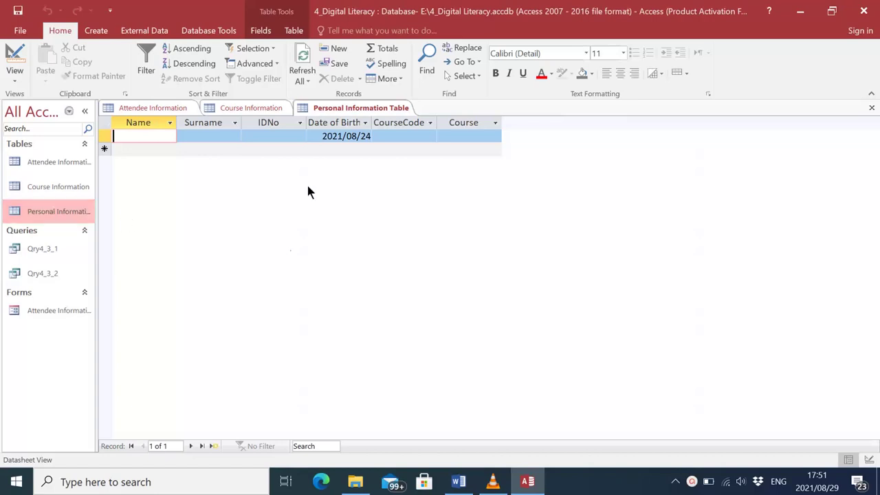
click(327, 137)
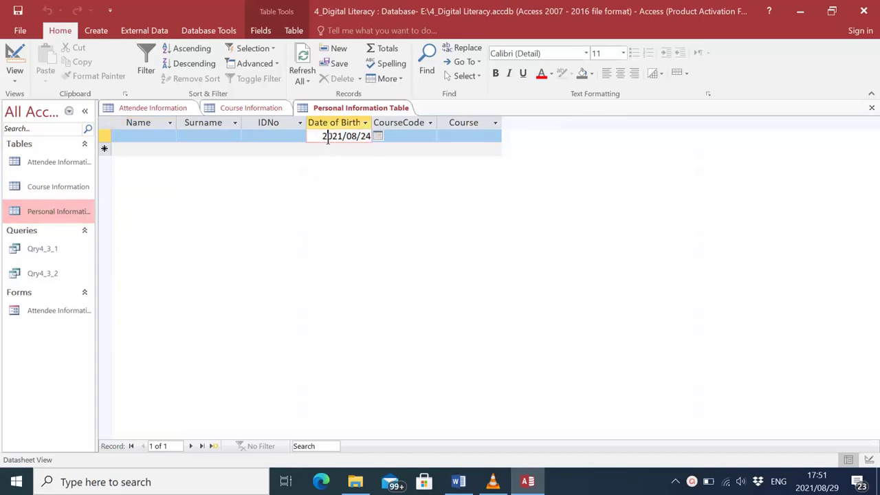
drag(321, 136, 397, 138)
key(Delete)
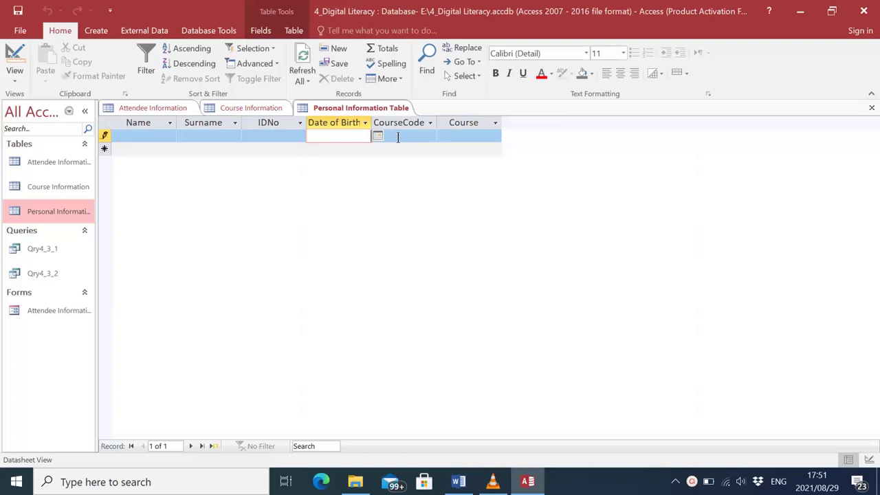
click(410, 137)
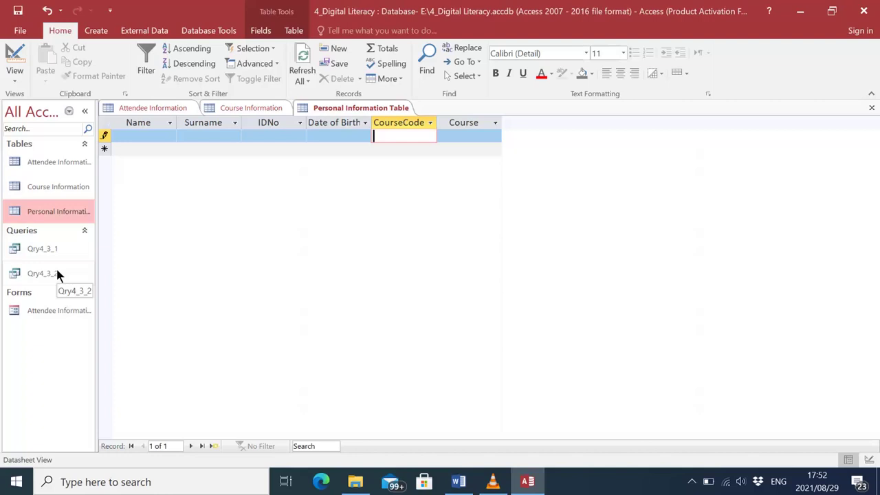
Switch the Personal Information Table to Design View and place the cursor in the IDNo field name
right_click(50, 214)
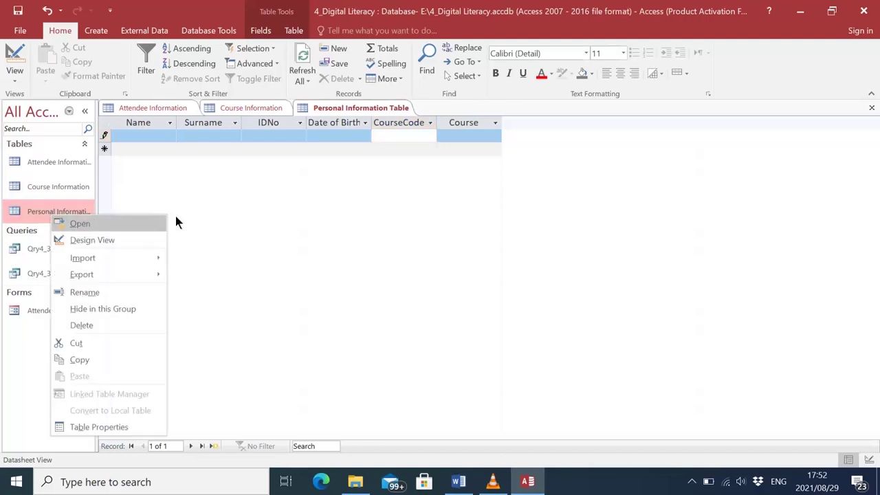
click(50, 217)
right_click(51, 212)
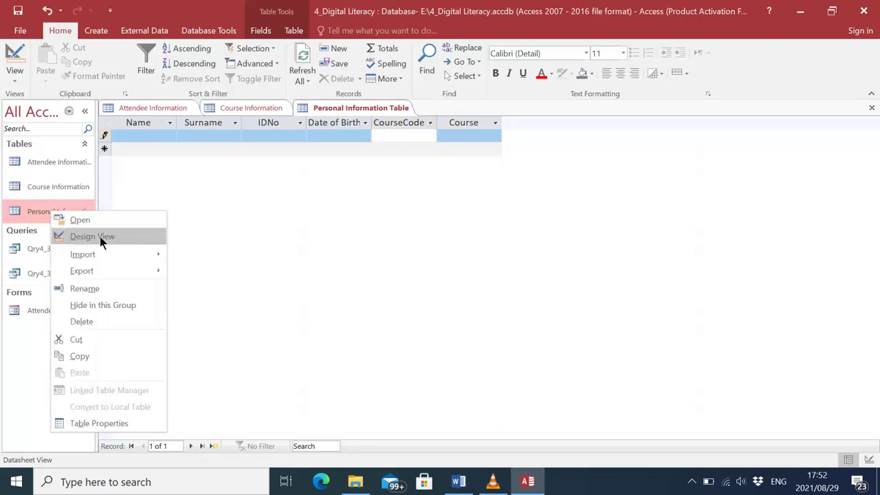
click(92, 237)
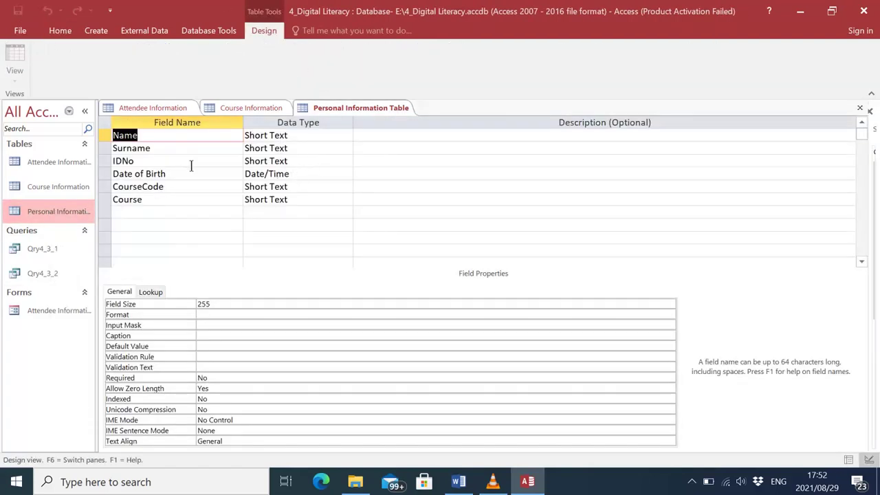
click(190, 164)
Widen the navigation pane with the datasheet open and bring the Personal Information Table back into Design View
double_click(55, 206)
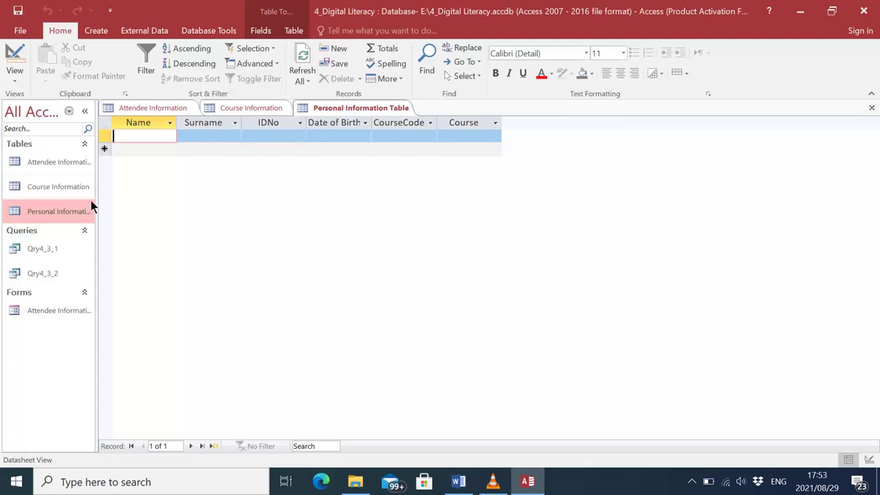
drag(97, 205, 114, 220)
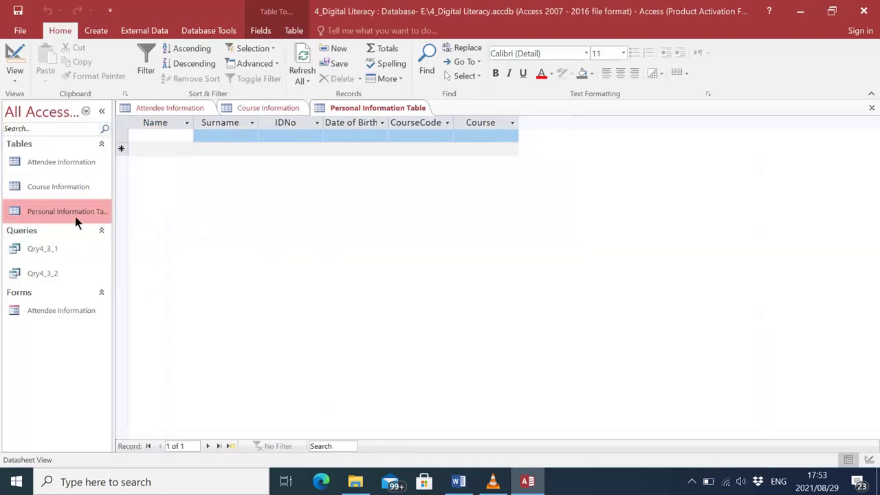
right_click(79, 218)
right_click(61, 213)
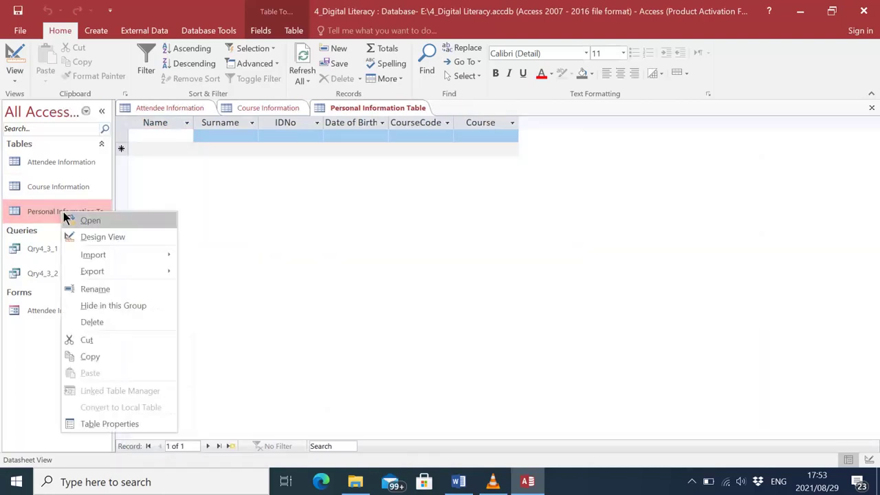
click(96, 236)
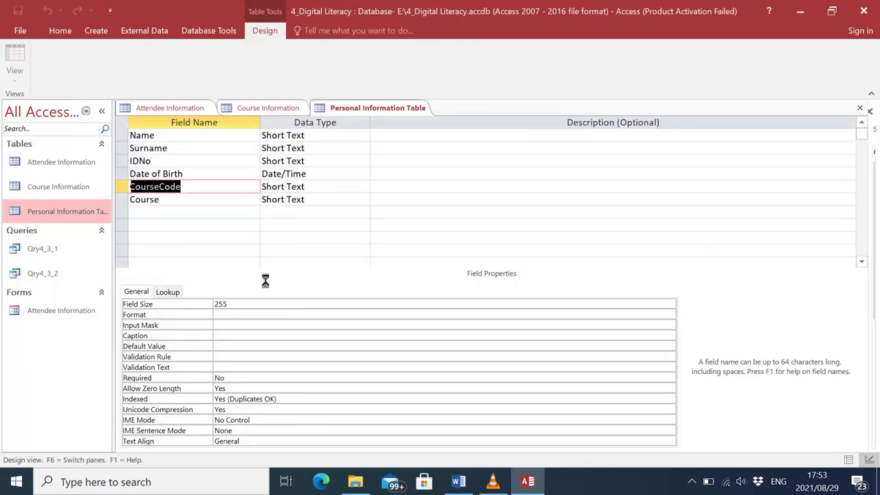
right_click(63, 218)
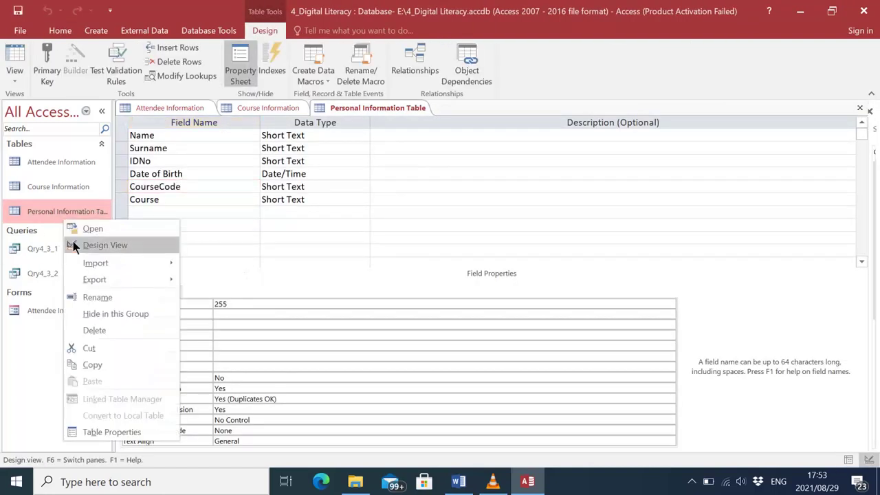
click(352, 211)
Go through the table's fields one by one from Name to Course in Design View
click(157, 135)
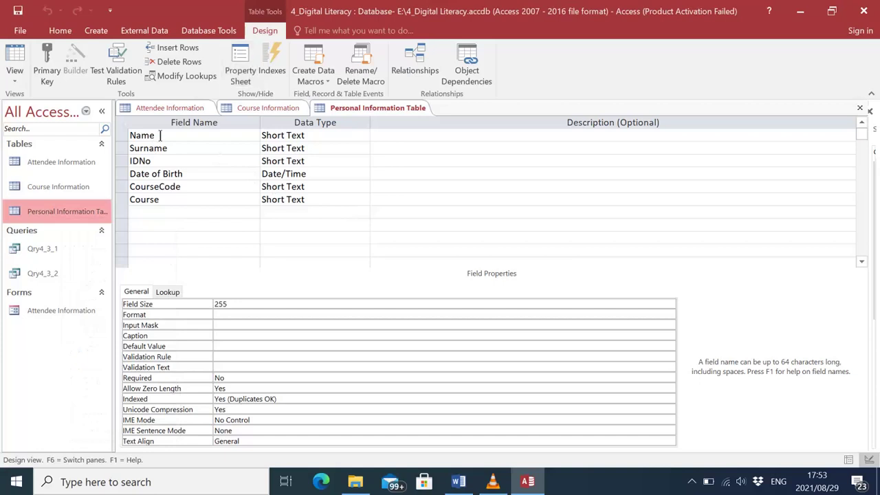
click(197, 147)
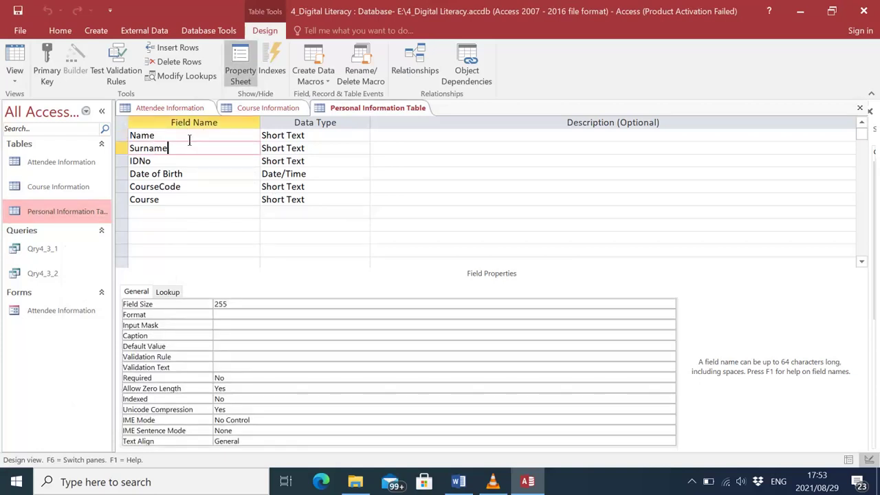
click(183, 161)
click(186, 174)
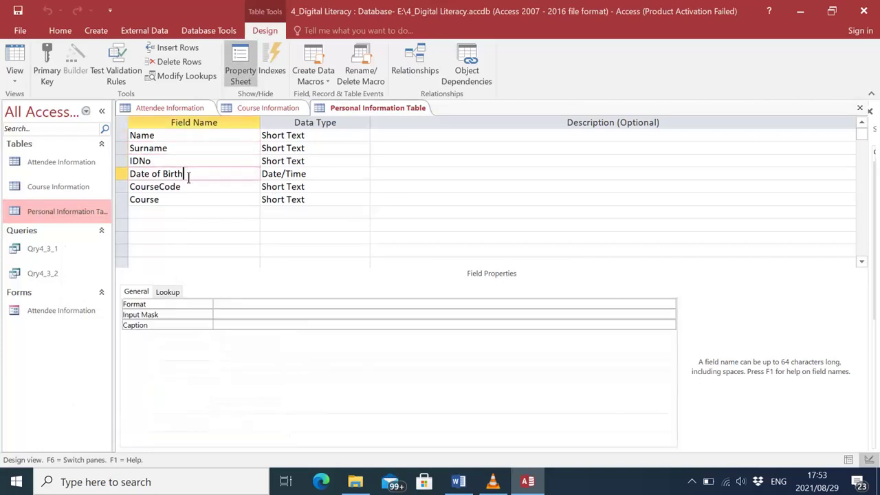
click(183, 187)
click(183, 200)
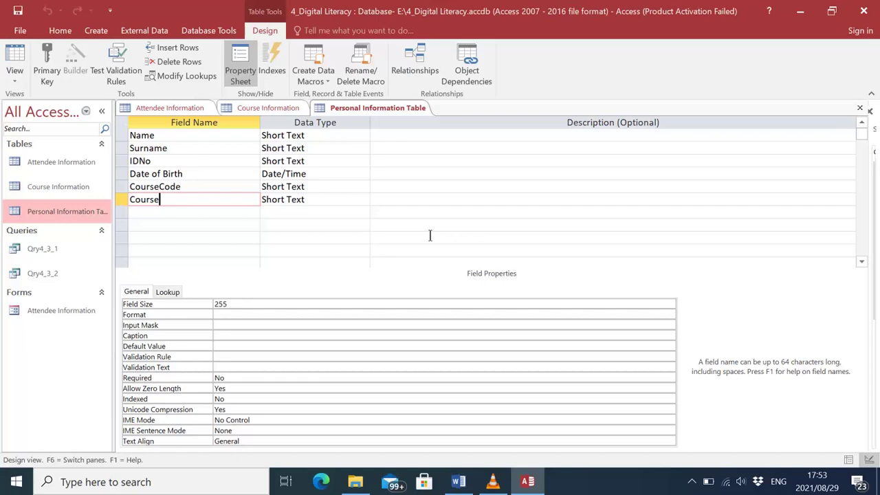
Select the Date of Birth field and go through its properties from Format down to Validation Rule
click(209, 173)
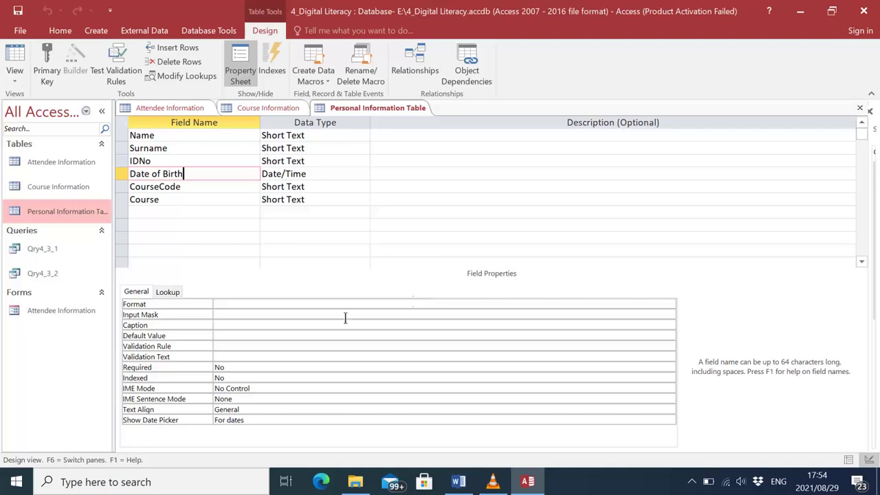
click(195, 305)
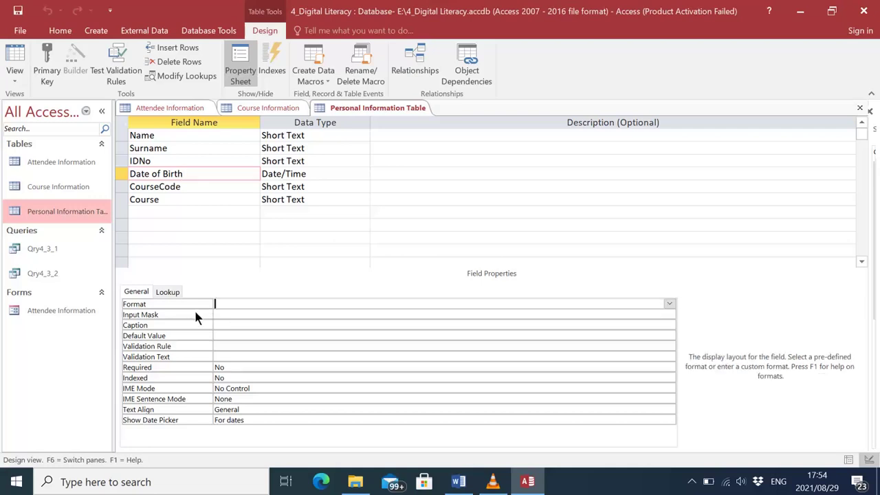
click(216, 313)
click(224, 326)
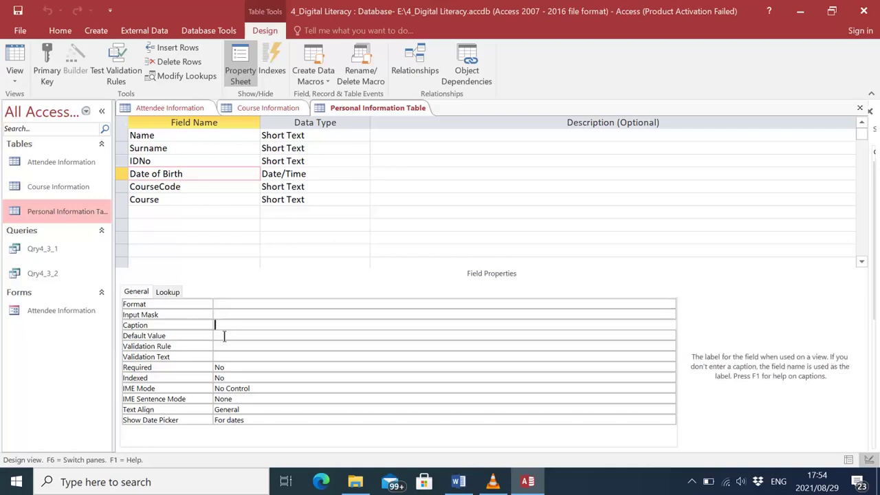
click(225, 335)
click(222, 347)
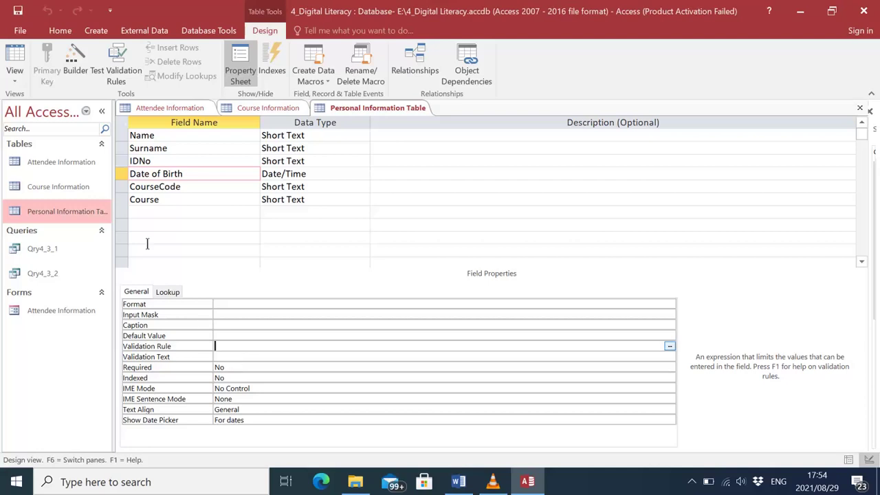
Return the table to Datasheet View and pick a future date from the calendar as the first record's Date of Birth
double_click(69, 218)
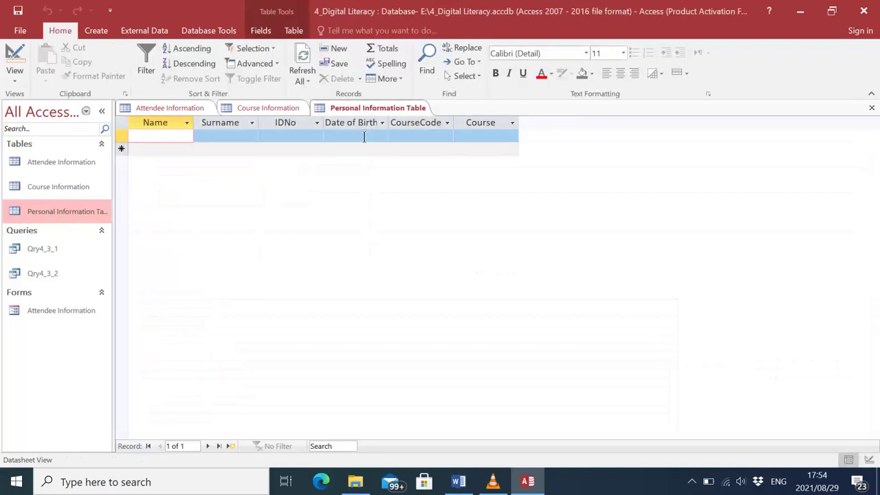
click(367, 135)
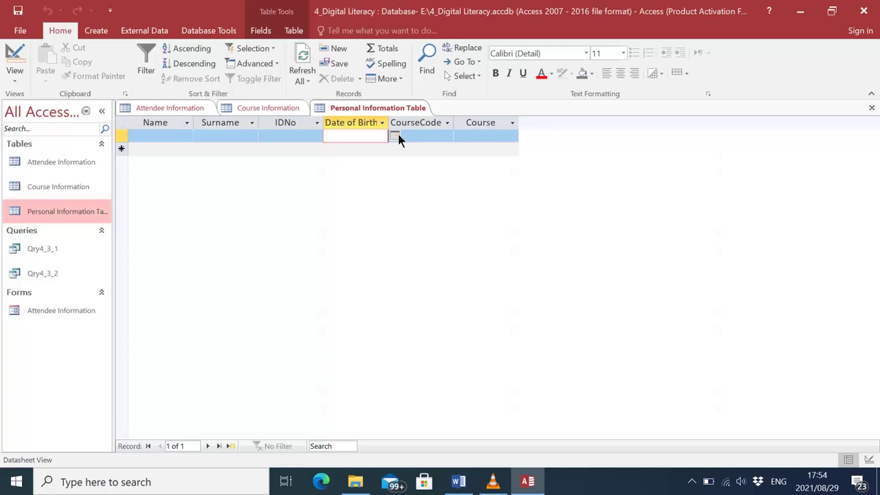
click(395, 135)
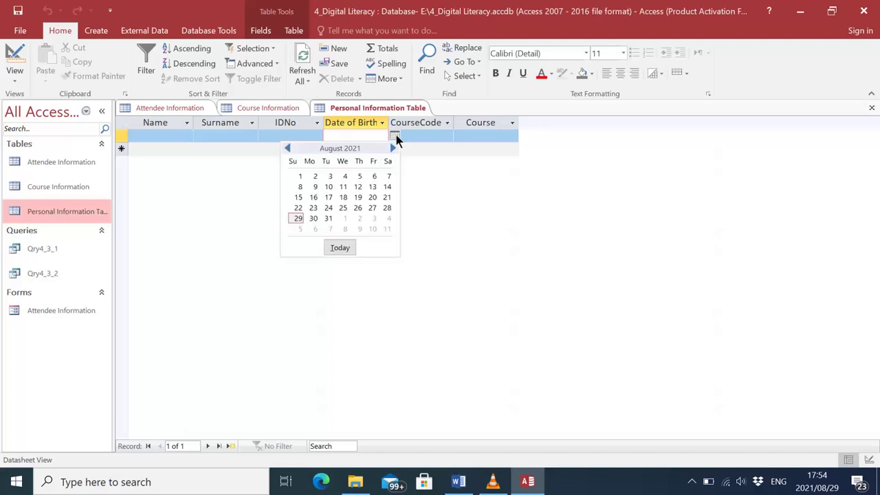
click(328, 218)
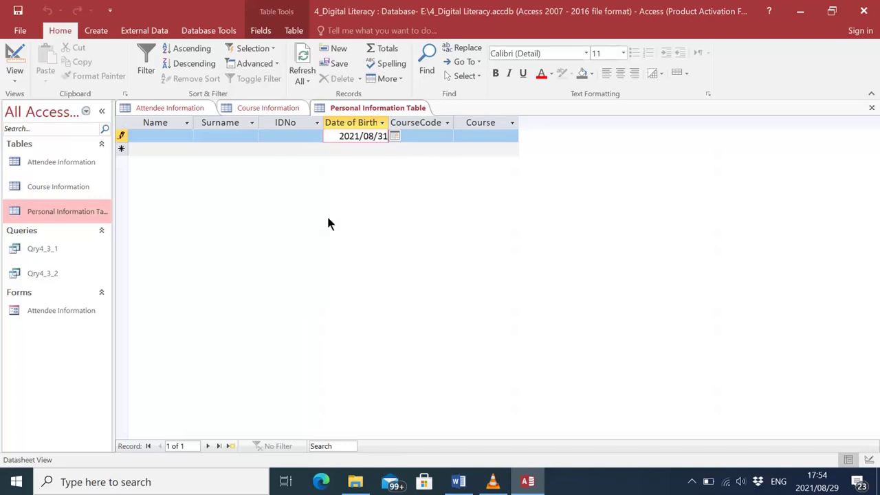
Replace the first record's Date of Birth with a future date several months ahead, then clear the entry
click(395, 136)
click(391, 148)
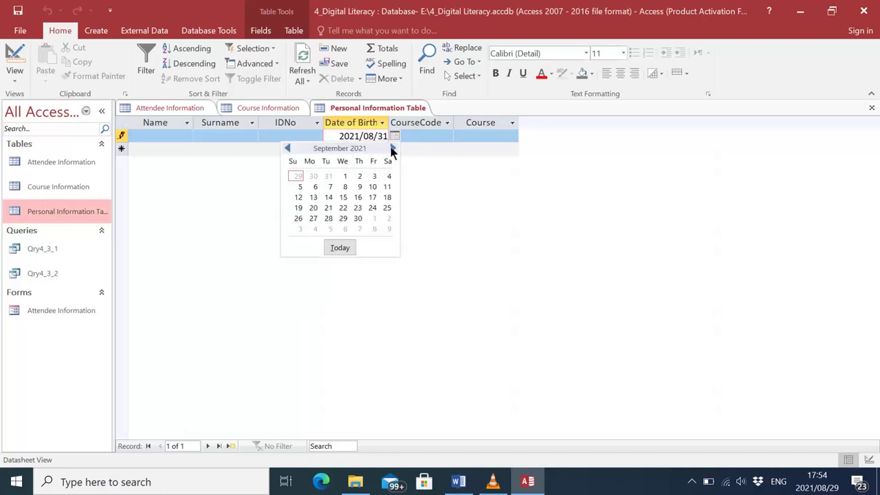
click(391, 148)
click(392, 147)
click(392, 148)
click(391, 147)
click(392, 147)
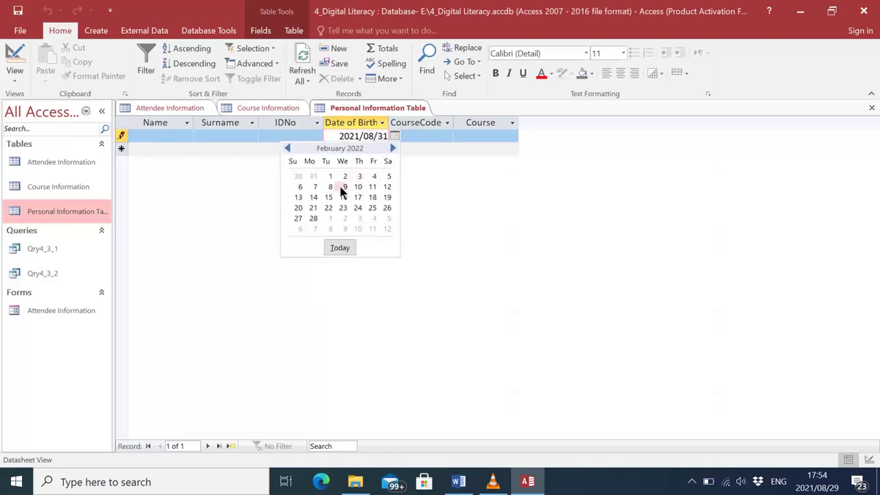
click(344, 186)
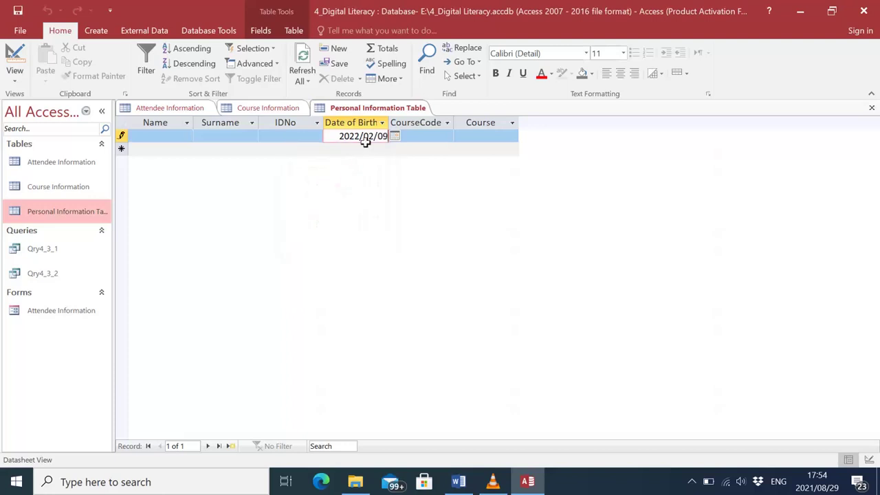
click(433, 135)
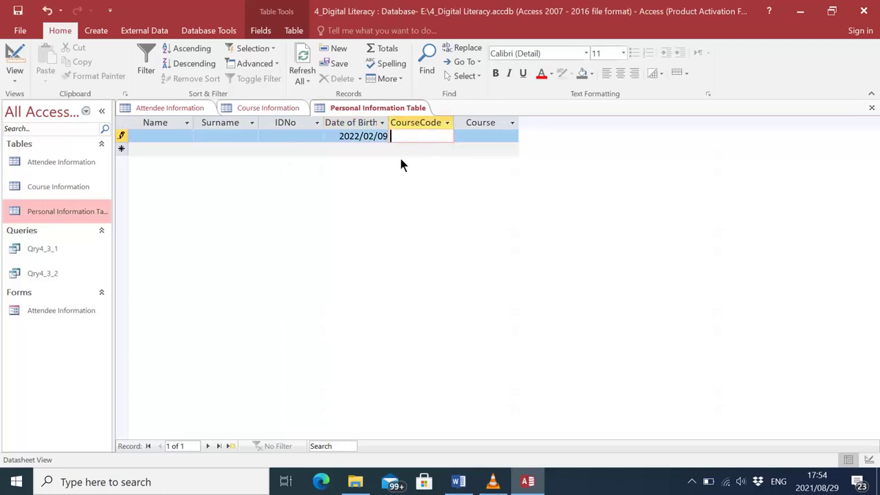
click(337, 136)
key(Delete)
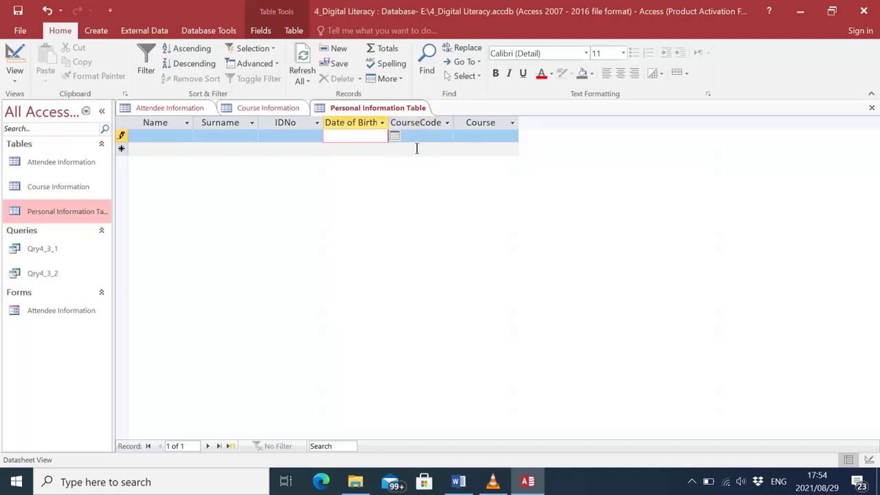
Reopen the Personal Information Table in Design View and set the Date of Birth validation rule to <=Now()
right_click(57, 213)
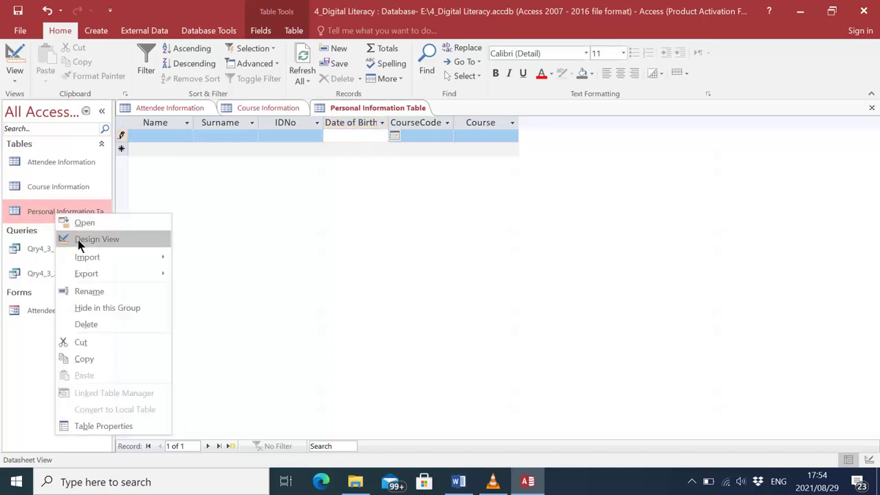
click(82, 238)
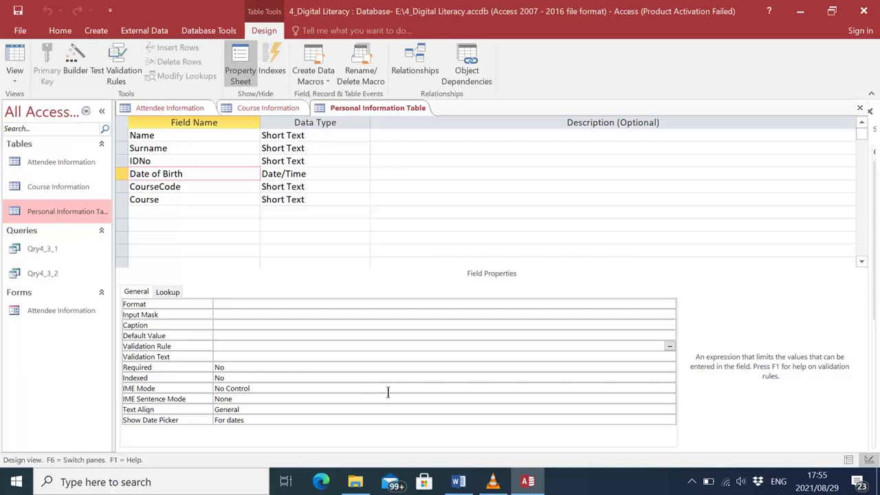
text(<=N)
text(ow())
Open the table in Datasheet View, saving it, testing existing data and keeping the new validation rule
double_click(48, 208)
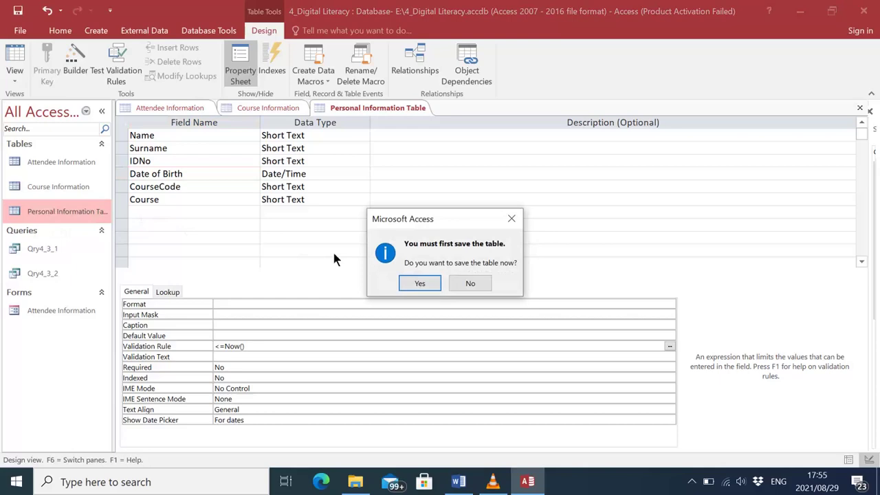
click(410, 285)
click(393, 284)
click(395, 297)
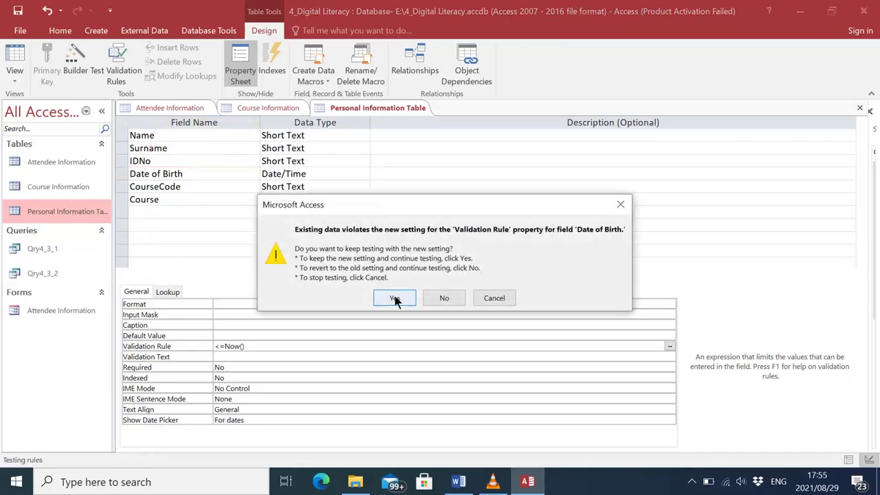
Try to enter tomorrow's date from the calendar as the first record's Date of Birth, then dismiss the validation message
click(364, 137)
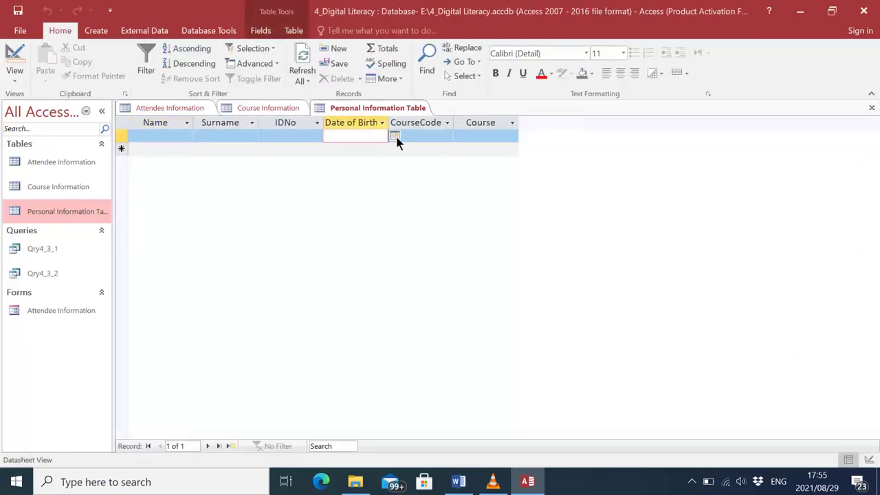
click(394, 136)
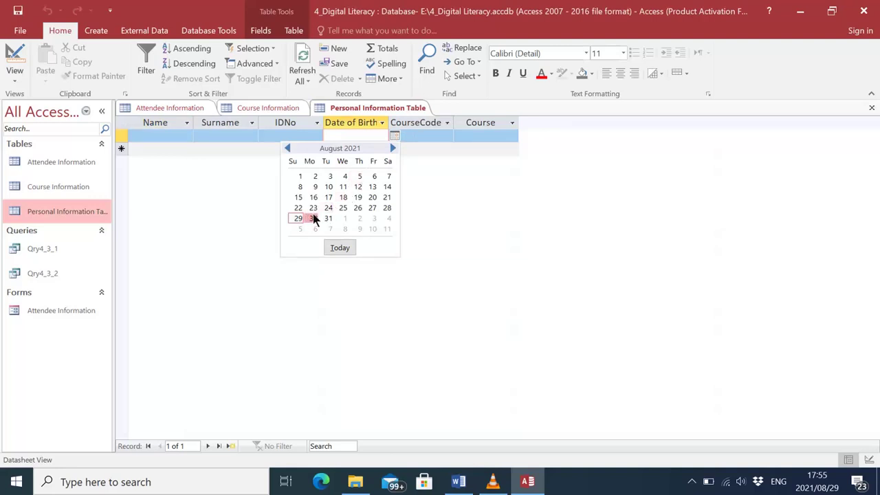
click(312, 217)
click(413, 136)
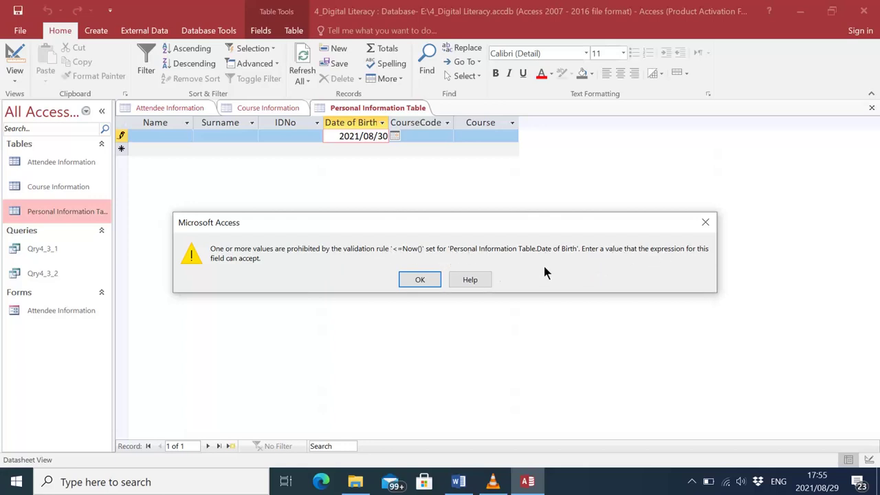
click(420, 280)
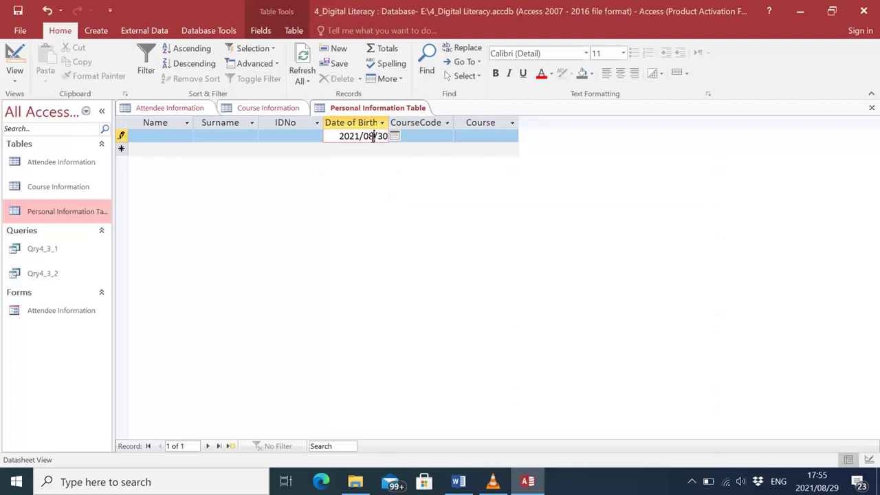
Replace the first record's Date of Birth with an earlier date in the same month, then move on to the Course field
key(BackSpace)
text(2)
click(434, 141)
click(423, 143)
click(395, 135)
click(315, 177)
click(420, 138)
click(463, 136)
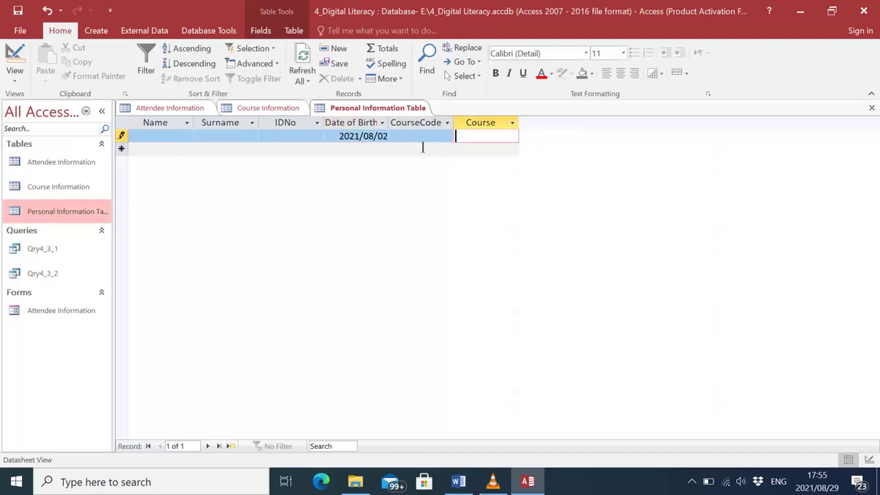
Clear the first record's Date of Birth
click(145, 149)
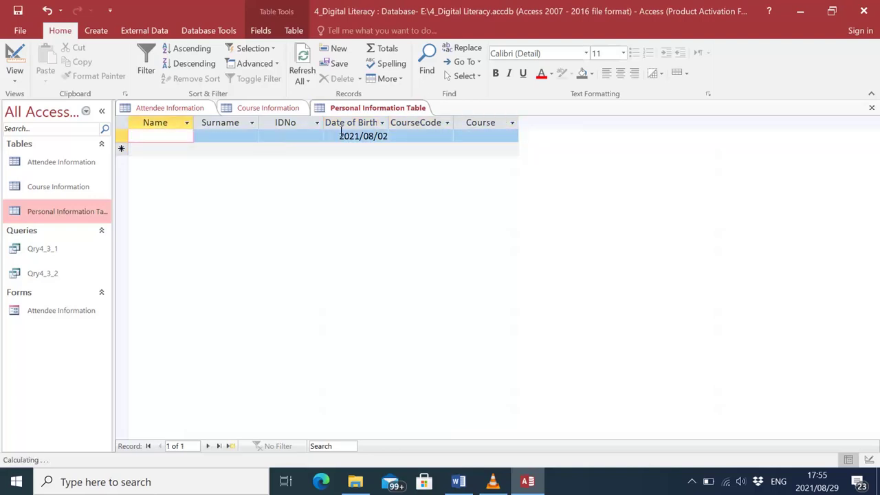
drag(339, 136, 394, 138)
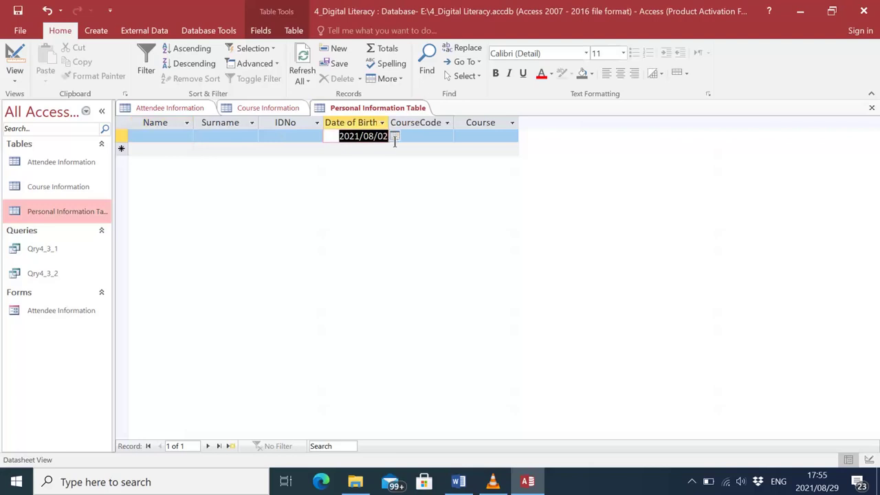
key(BackSpace)
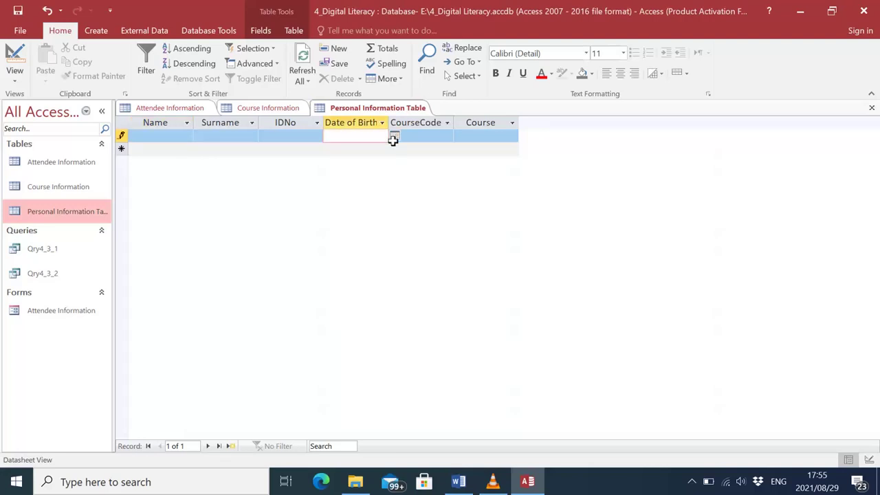
Reopen the Personal Information Table in Design View and change the Date of Birth validation rule to <Now()
right_click(71, 220)
click(98, 246)
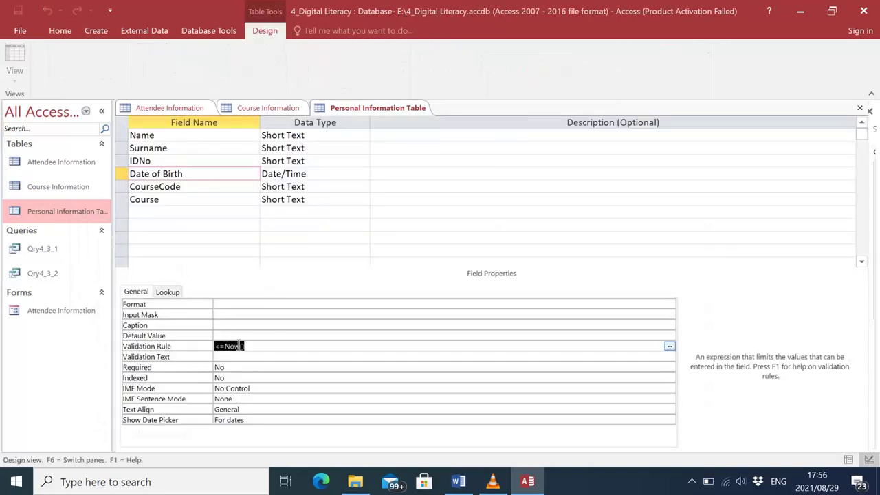
click(254, 345)
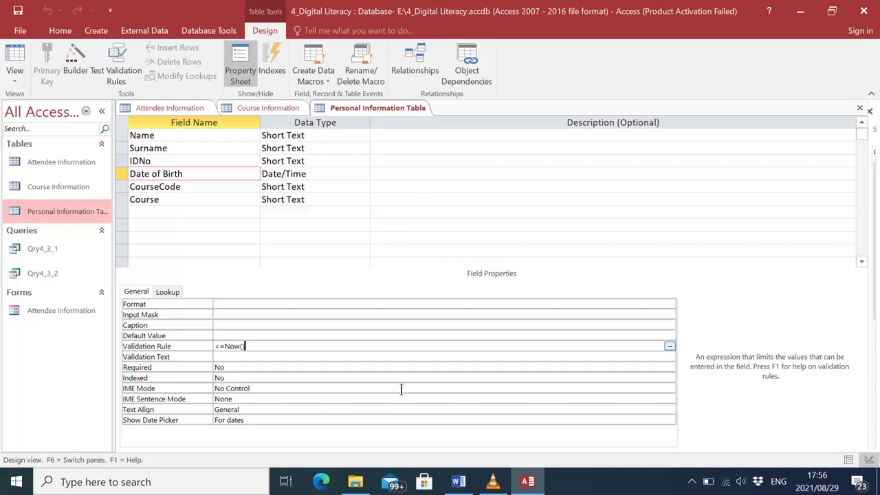
click(223, 347)
key(BackSpace)
Open the table in Datasheet View, saving it, testing existing data and keeping the <Now() validation rule
double_click(62, 211)
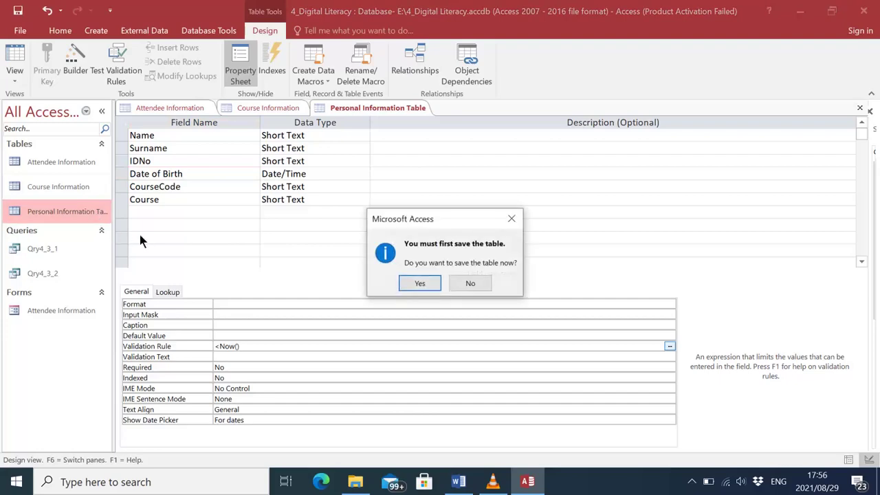
click(413, 283)
click(394, 282)
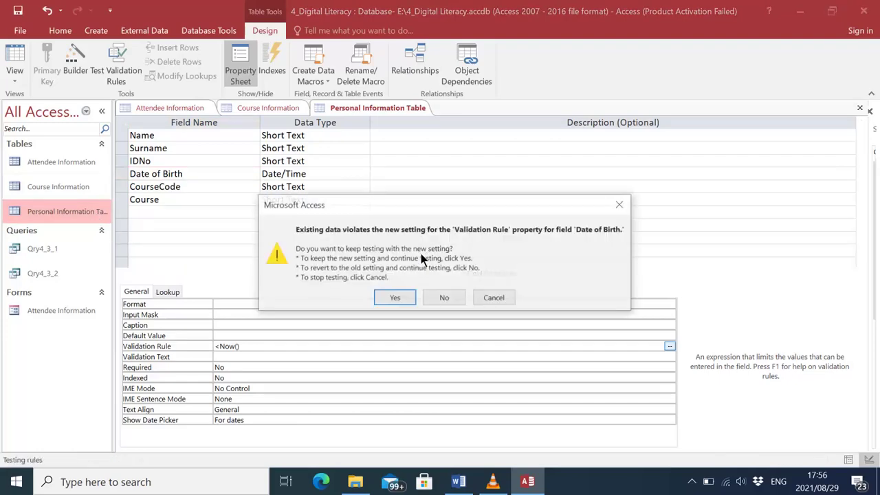
click(394, 296)
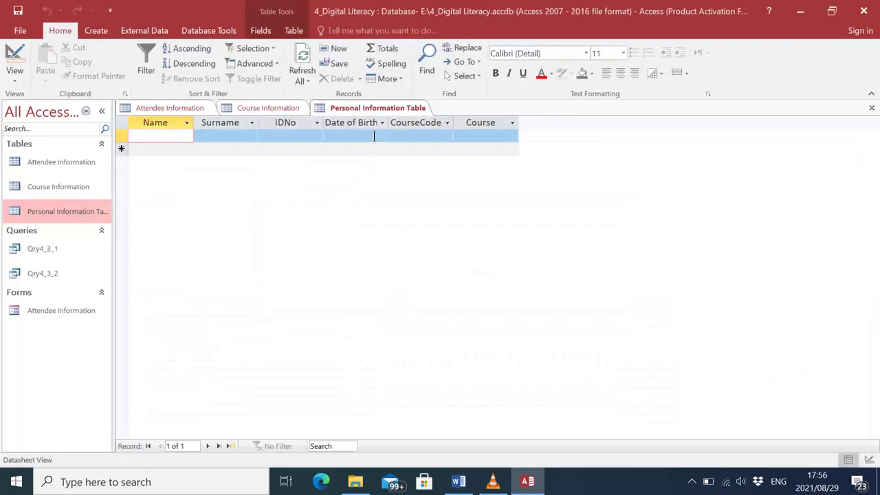
Pick today's date from the calendar as the first record's Date of Birth and test the rule by leaving the field
click(386, 140)
click(394, 137)
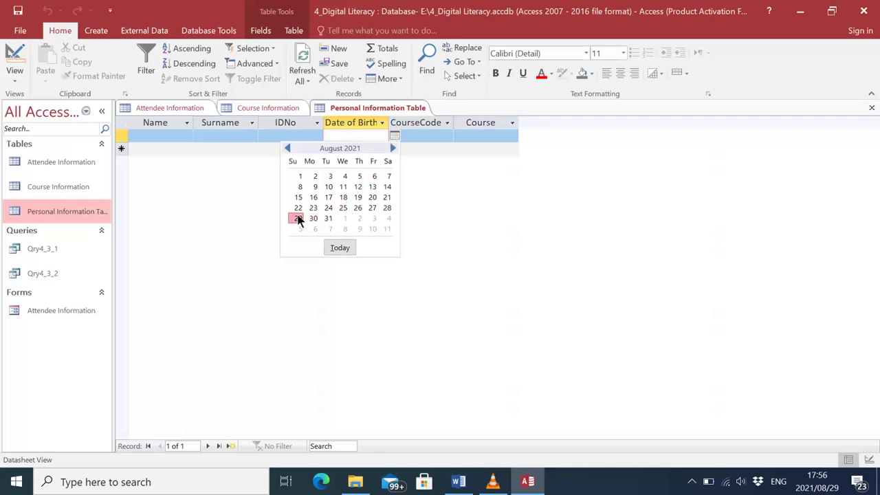
click(296, 218)
click(414, 137)
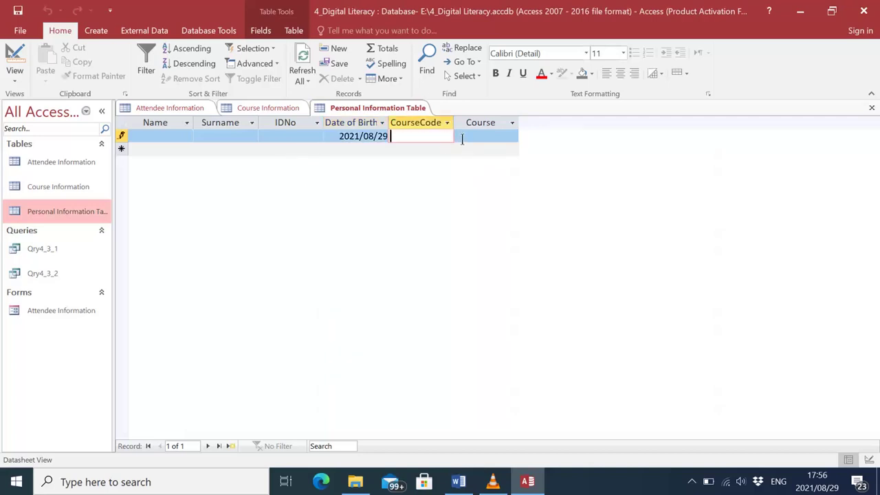
key(Tab)
click(384, 138)
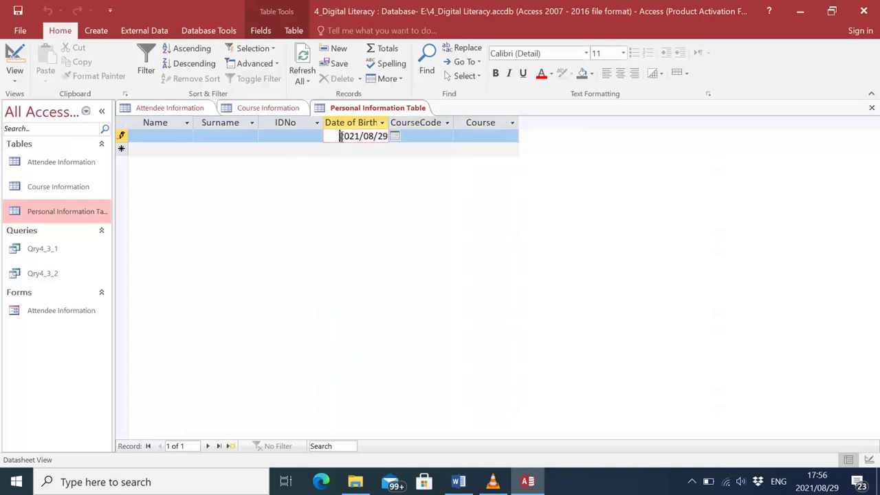
click(393, 137)
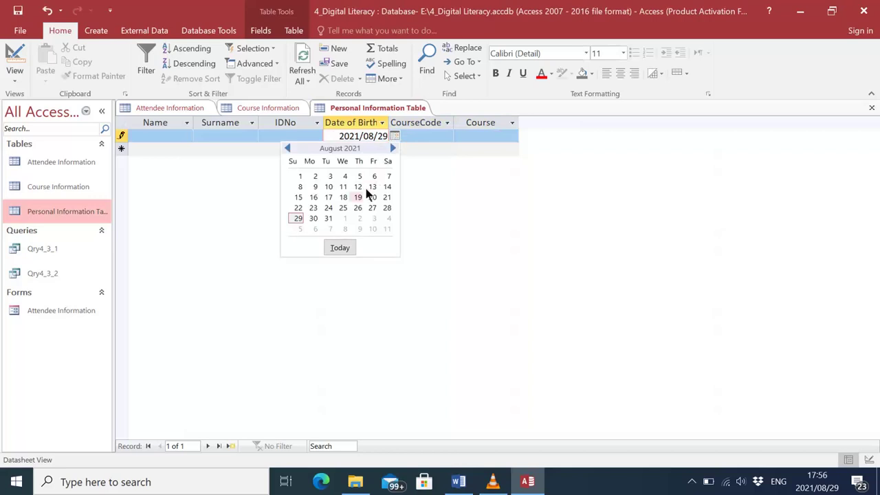
click(298, 219)
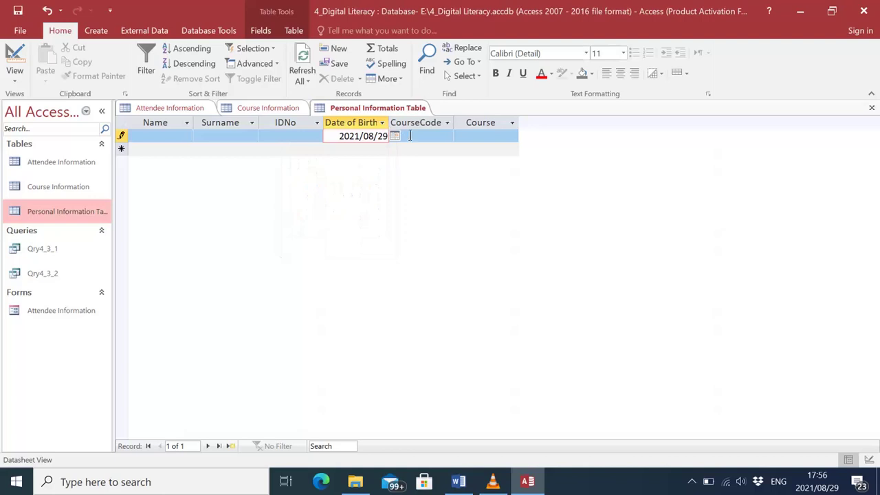
click(410, 136)
click(365, 136)
Return the Personal Information Table to Design View and set the Date of Birth validation rule to <=Now()
right_click(89, 207)
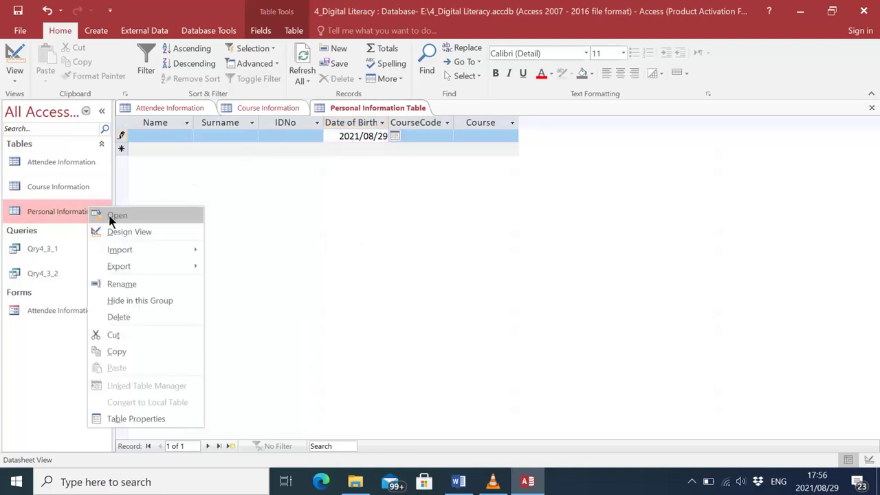
click(125, 232)
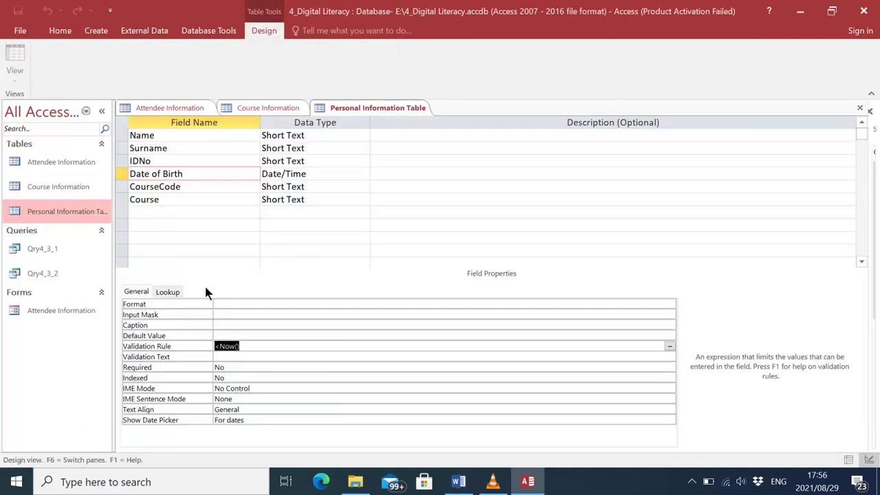
click(216, 346)
text(<)
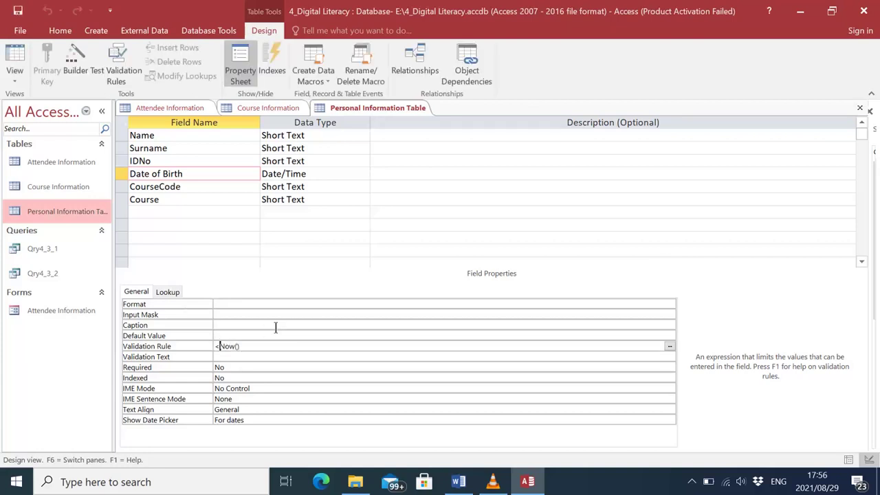
text(=)
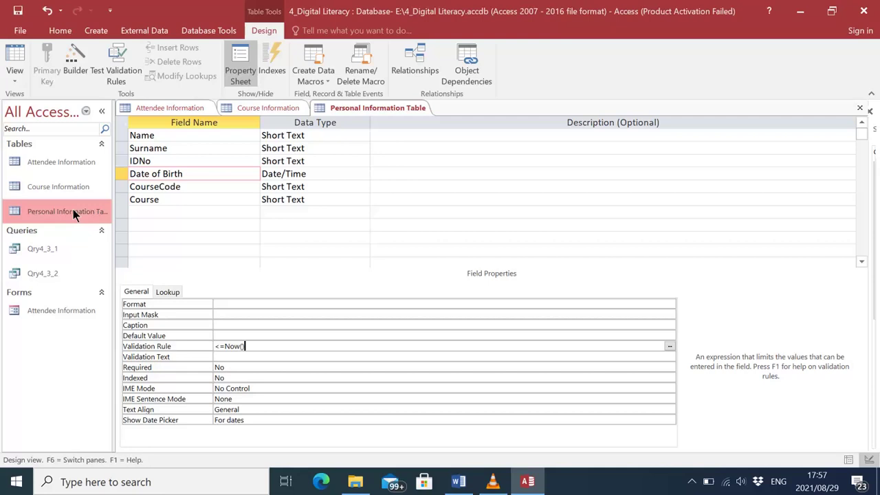
Set the CourseCode field's input mask to >999-LLL
click(193, 189)
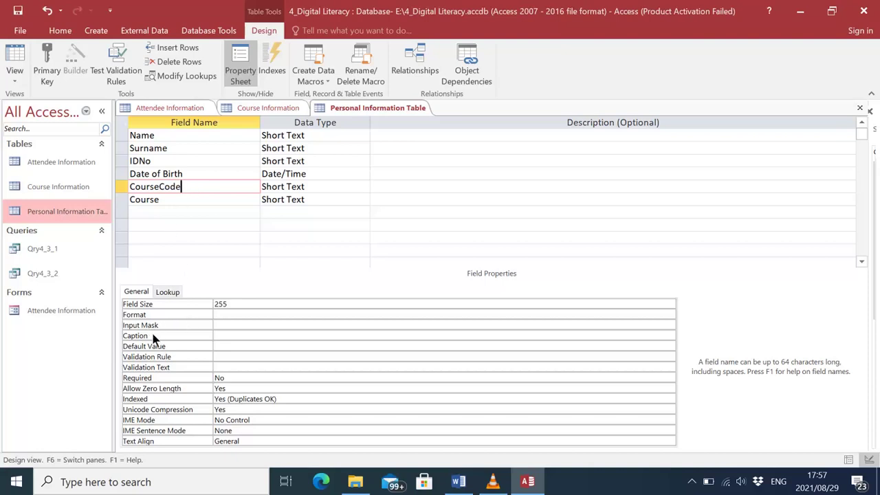
click(216, 327)
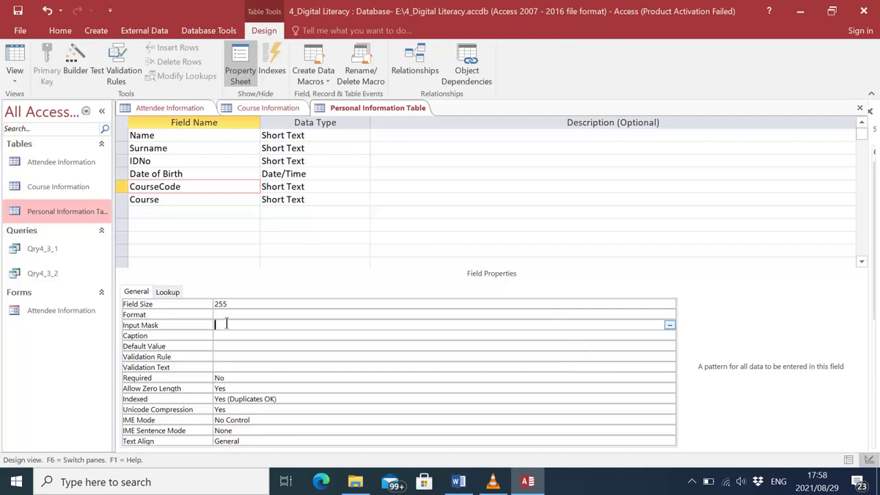
text(>999)
text(-LLL)
drag(235, 325, 246, 326)
click(234, 326)
drag(219, 325, 233, 325)
click(217, 326)
click(233, 325)
key(shift+End)
Open the Personal Information Table in Datasheet View, saving the design changes and testing existing data against the new rules
double_click(57, 213)
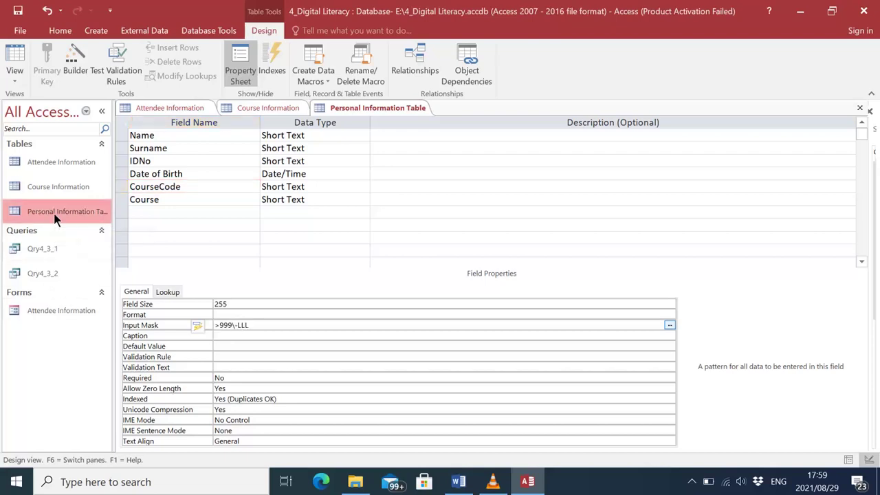
click(418, 282)
click(399, 282)
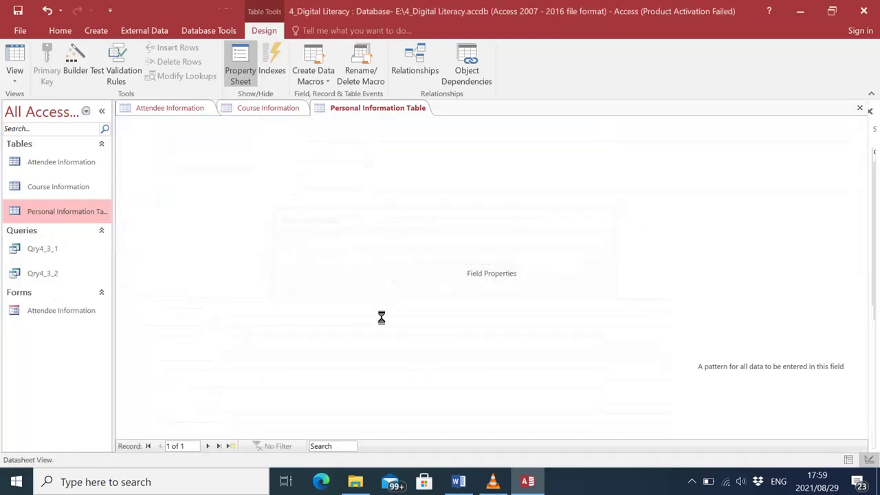
Enter PPP as the letter part of the first record's CourseCode, leaving the digits blank, and move to the Course field
click(426, 137)
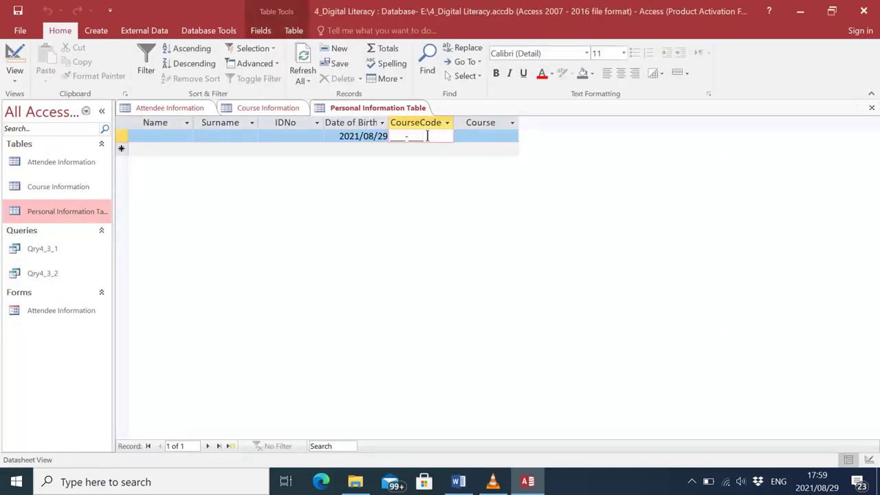
click(415, 137)
text(PP)
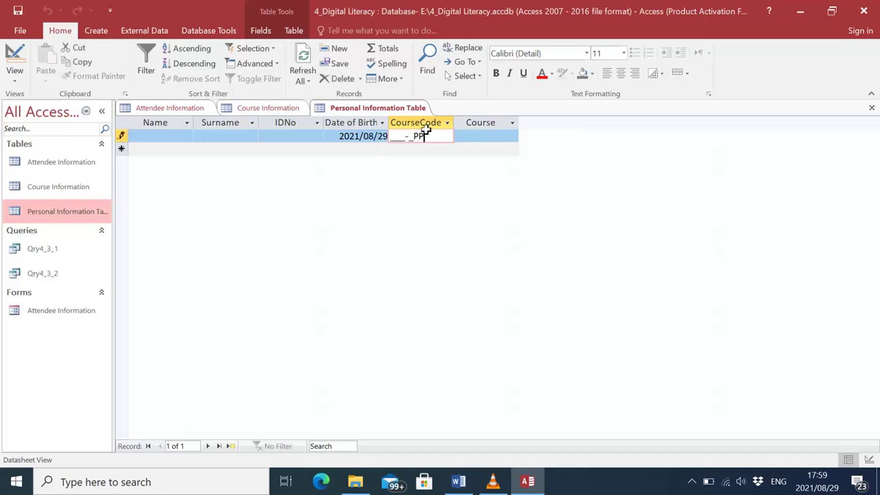
key(Left)
key(Left)
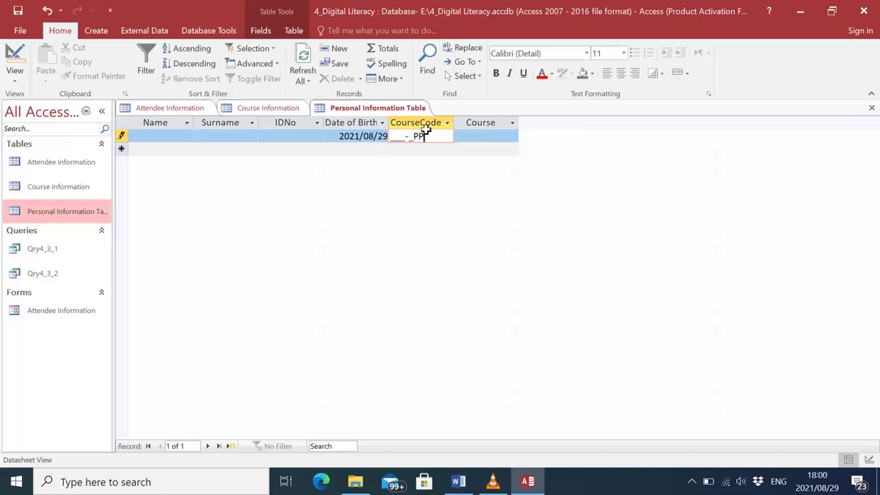
text(P)
click(482, 135)
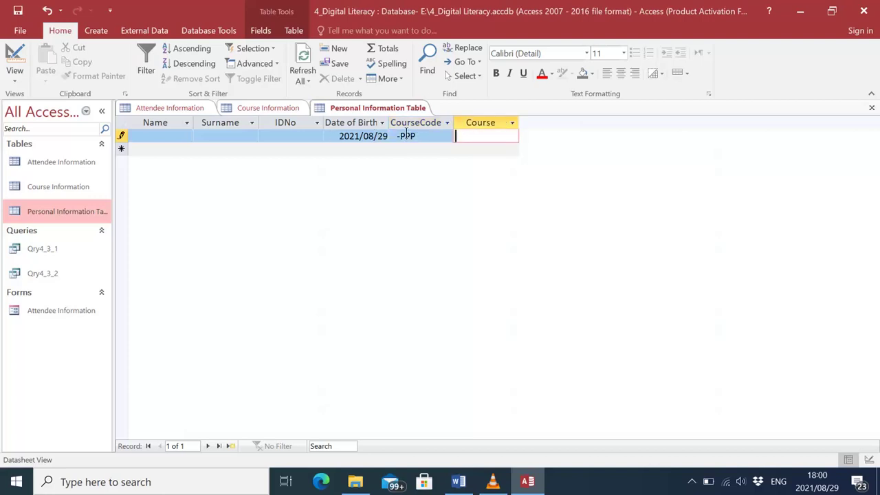
text(565)
key(BackSpace)
key(BackSpace)
key(BackSpace)
Try to enter only the digit 9 as the CourseCode of a new second record and move to the Course field
key(Left)
key(Down)
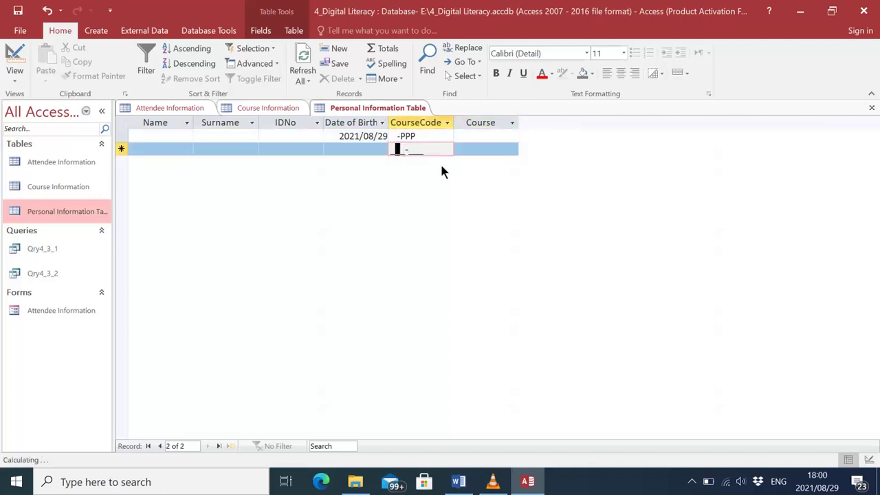
text(9)
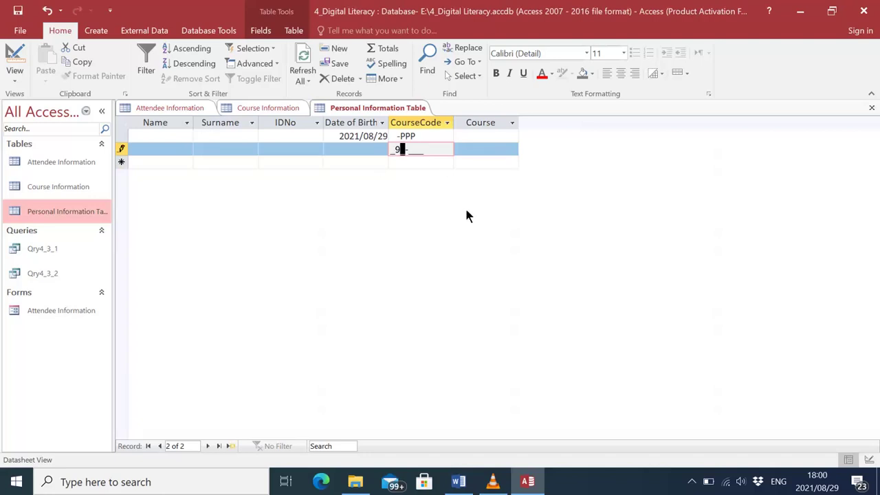
click(470, 150)
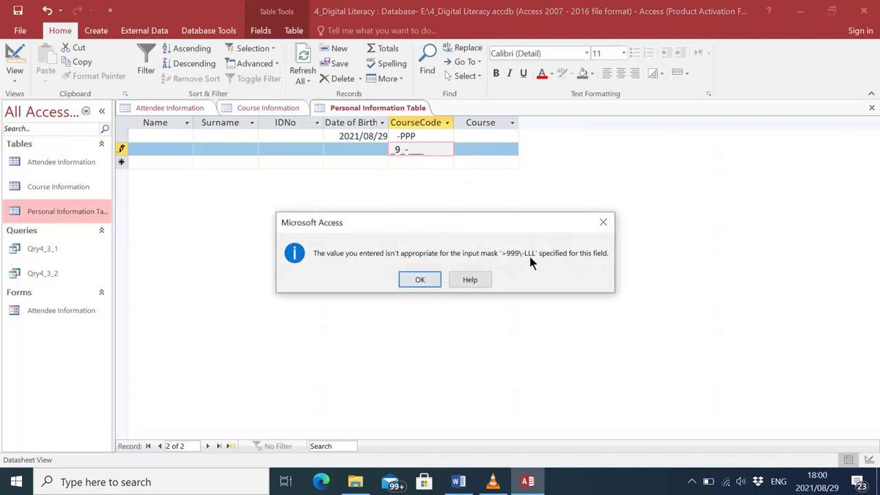
click(432, 279)
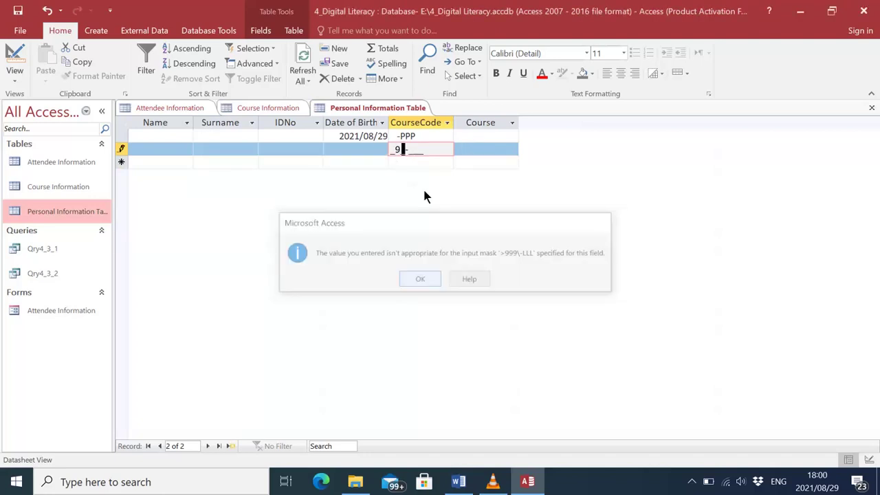
Try the incomplete CourseCode 99-K in the second record, then clear the entry
text(9-)
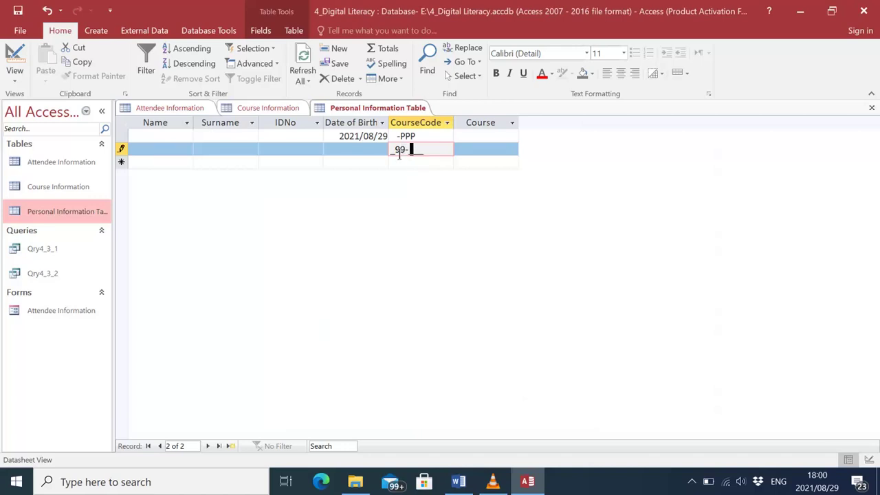
text(K)
click(471, 149)
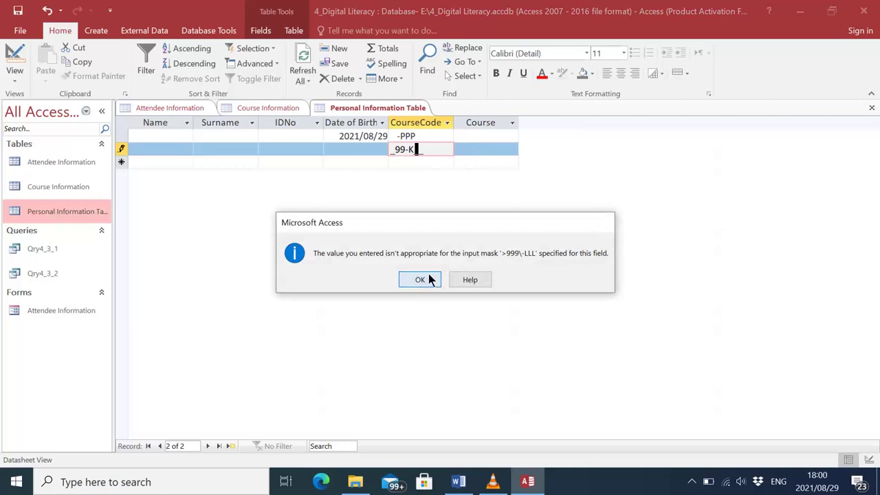
click(428, 278)
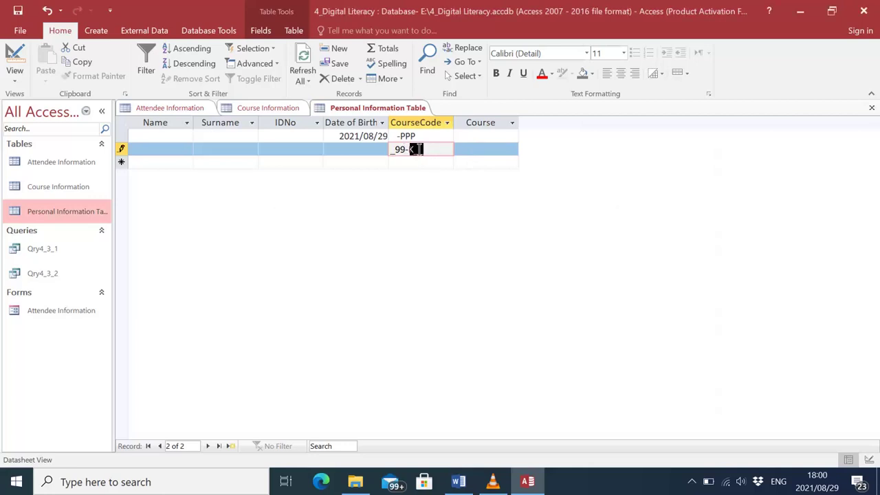
click(397, 154)
key(BackSpace)
Return the Personal Information Table to Design View and set the Course field's lookup display control to Combo Box
right_click(74, 208)
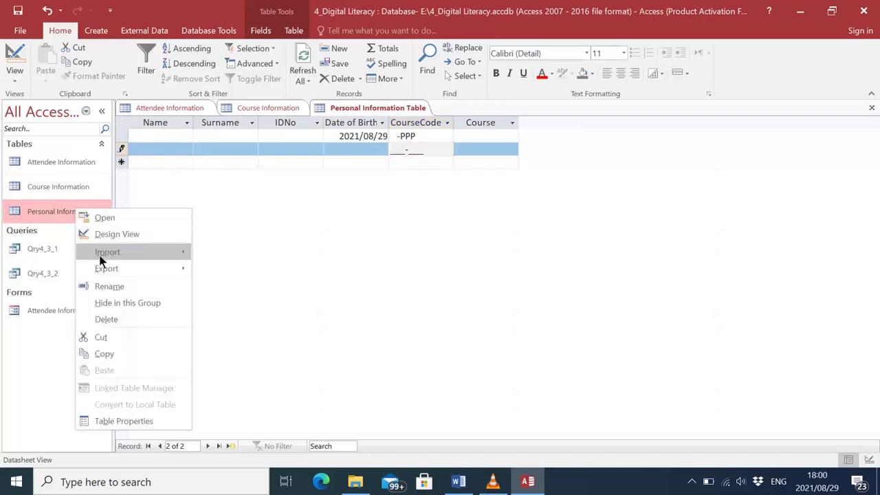
click(107, 233)
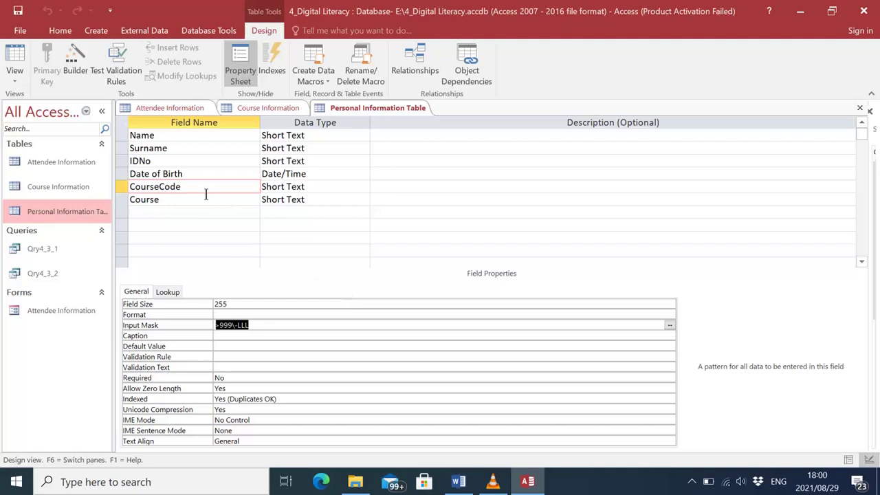
click(183, 198)
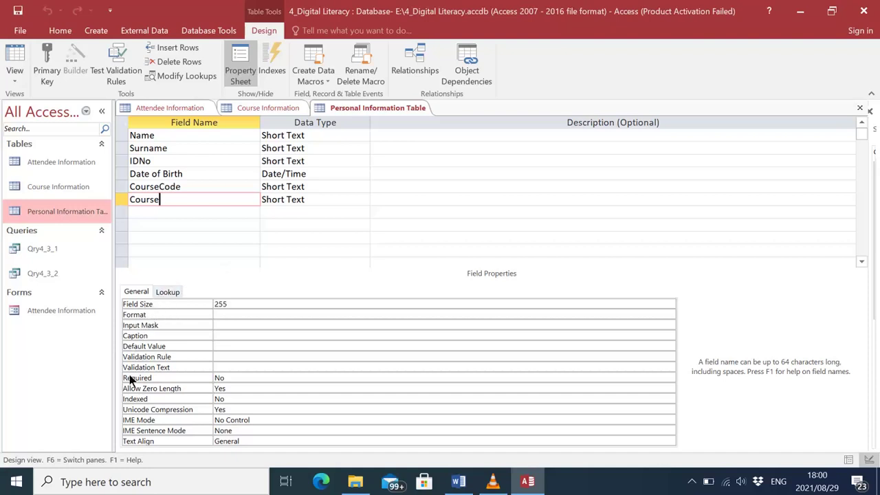
click(169, 293)
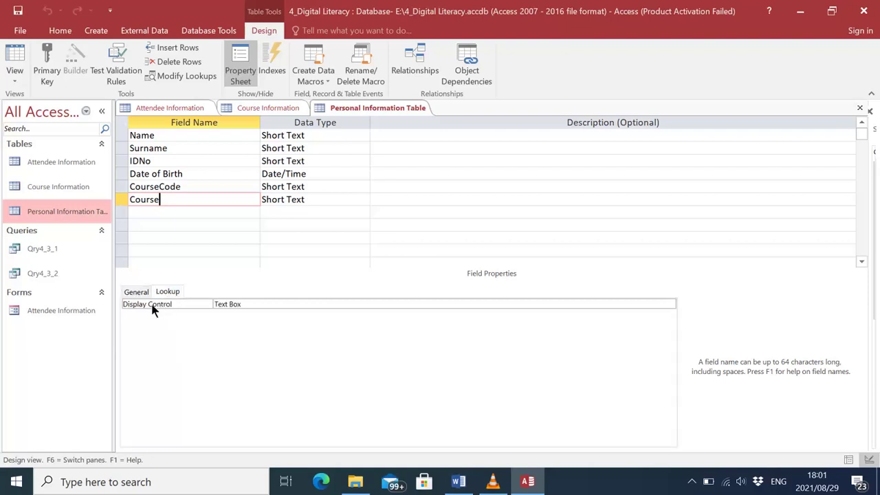
click(230, 306)
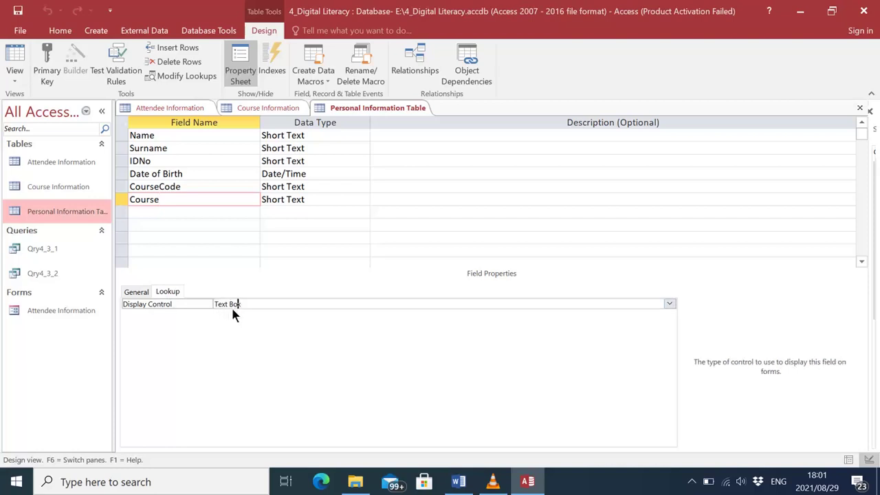
click(668, 303)
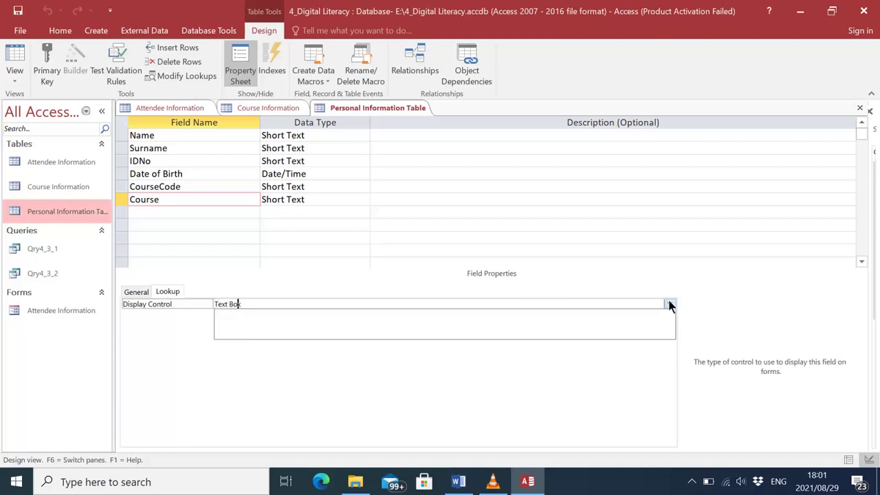
click(274, 334)
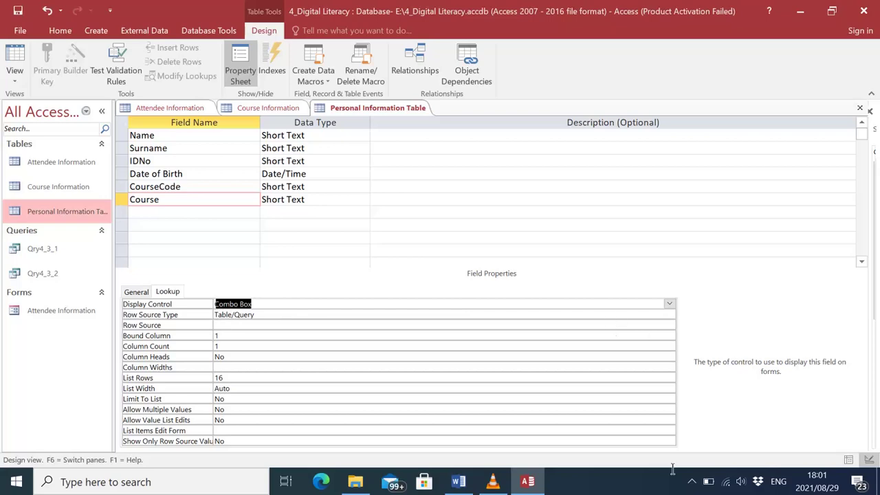
click(691, 481)
click(692, 453)
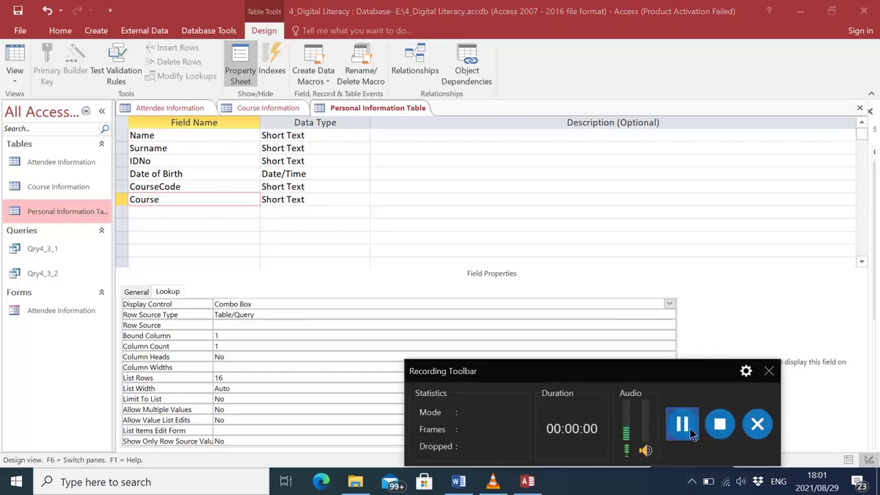
click(682, 424)
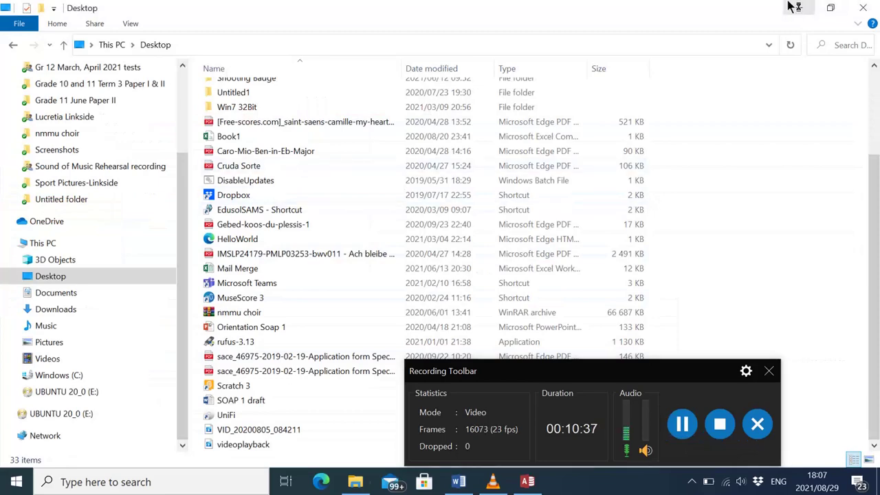
click(797, 8)
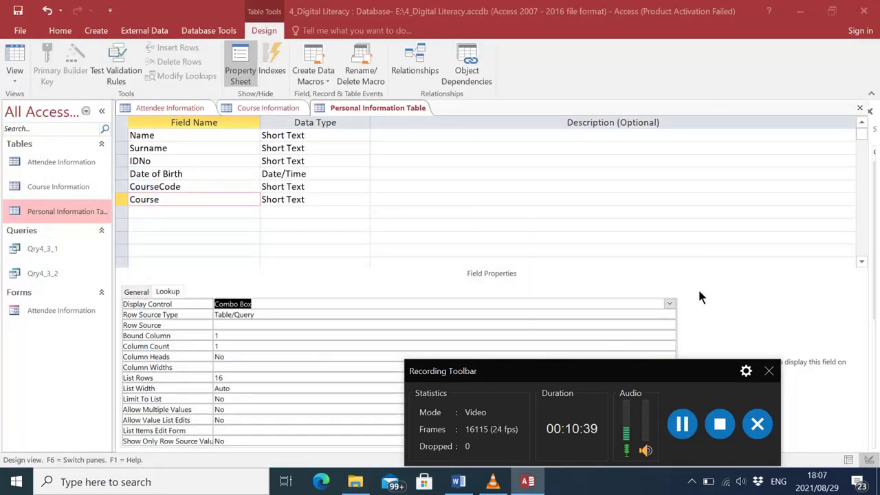
drag(596, 372, 703, 479)
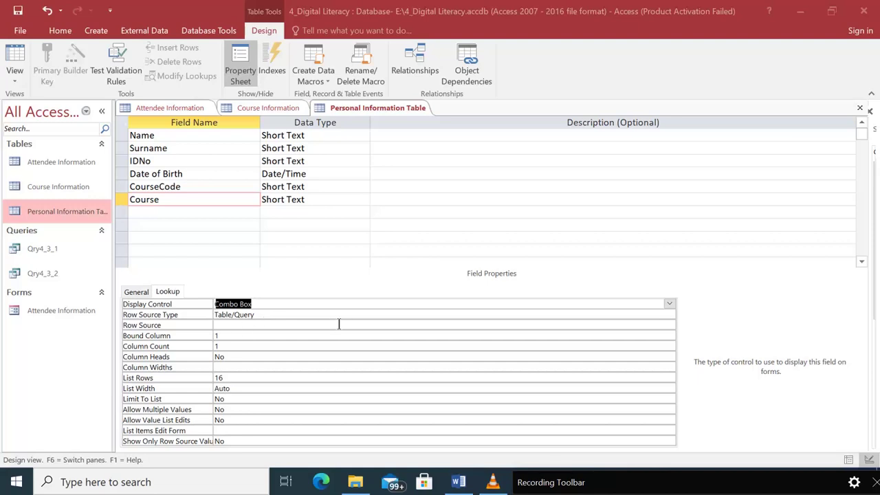
Keep the Course field's row source type as Table/Query and start building its row source query on the Course Information table
click(300, 315)
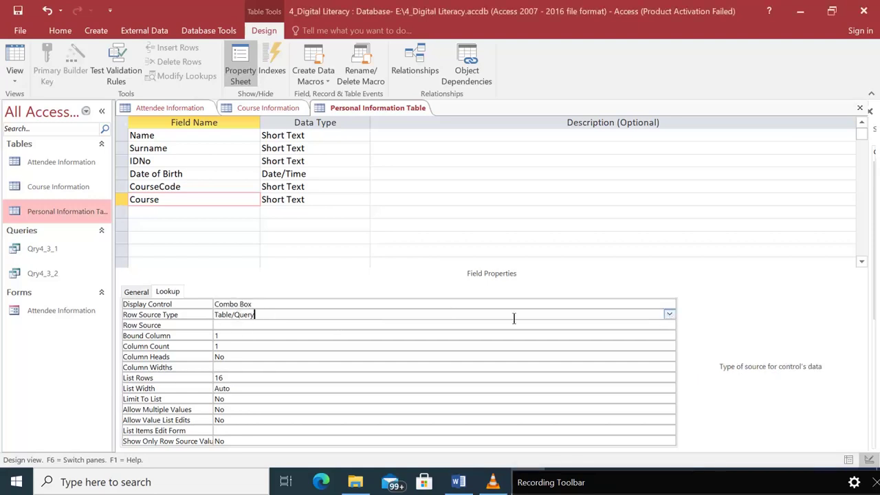
click(668, 315)
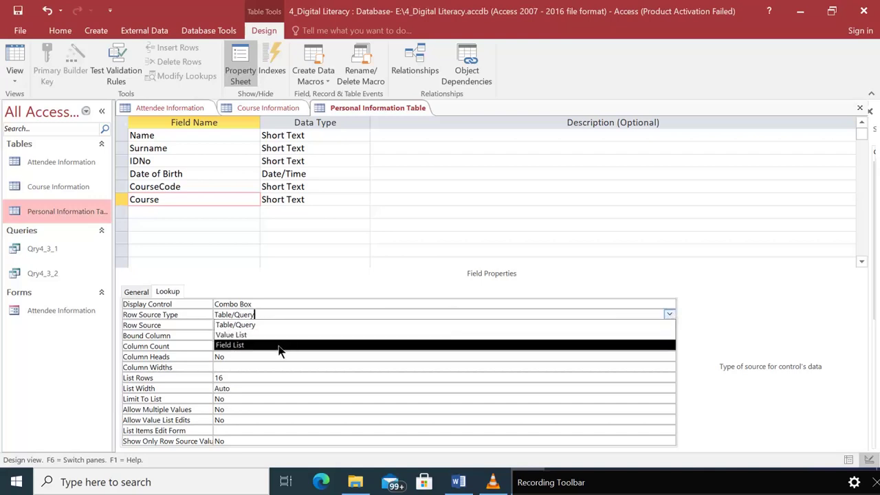
click(316, 302)
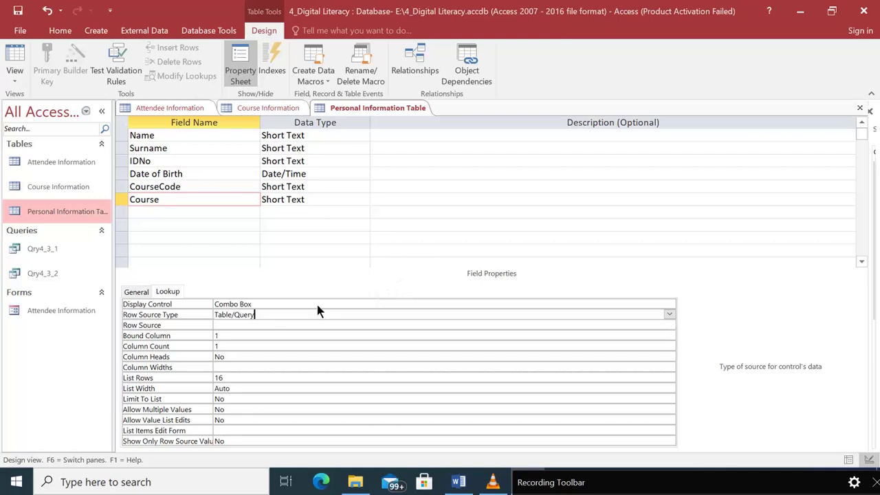
click(224, 324)
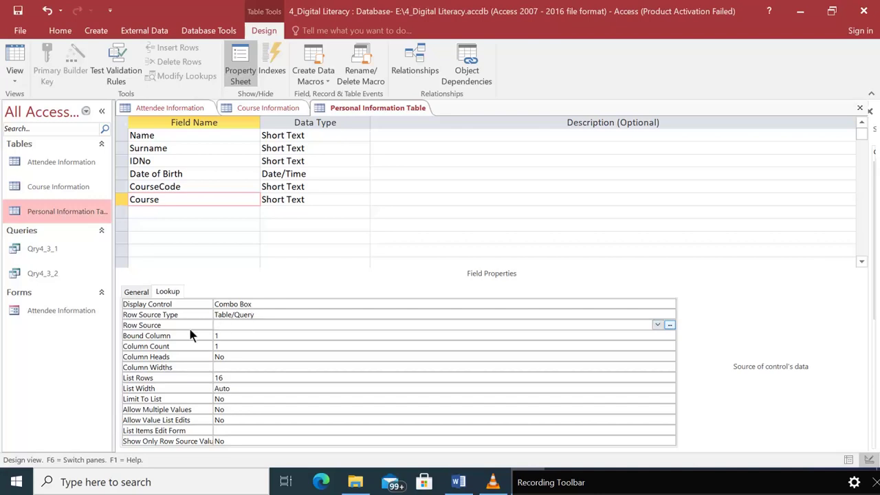
click(657, 326)
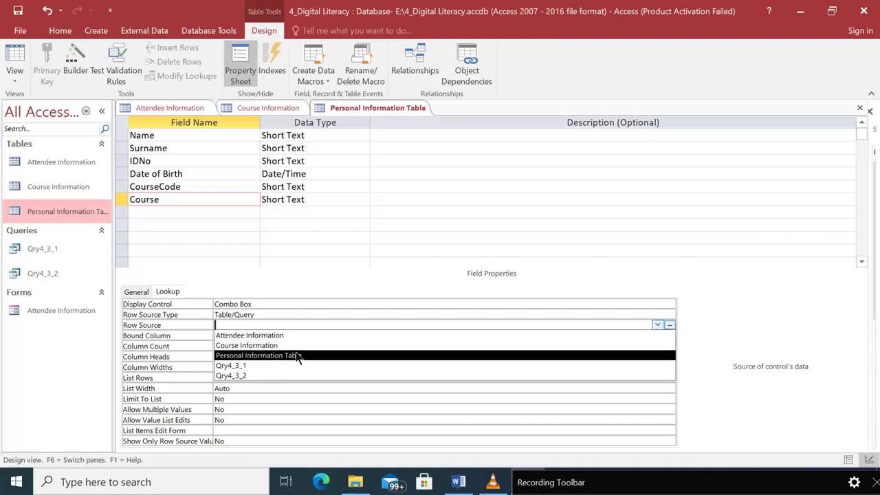
click(670, 323)
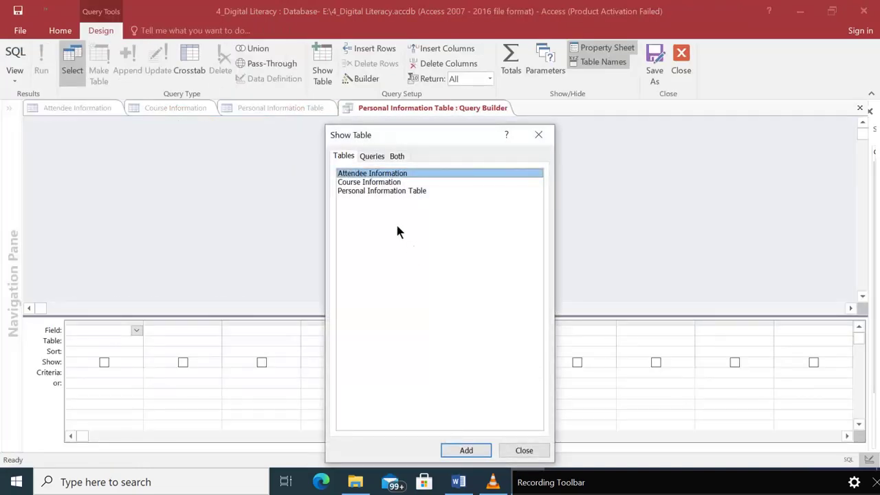
click(379, 183)
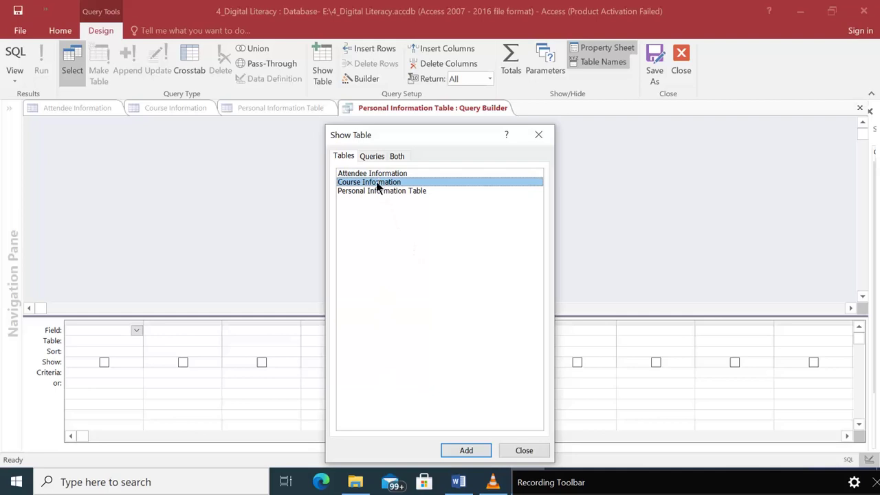
double_click(379, 183)
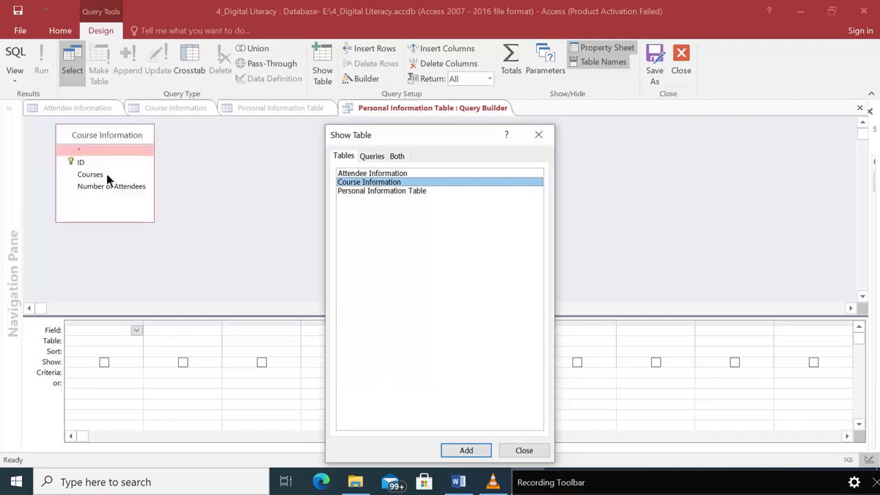
click(524, 450)
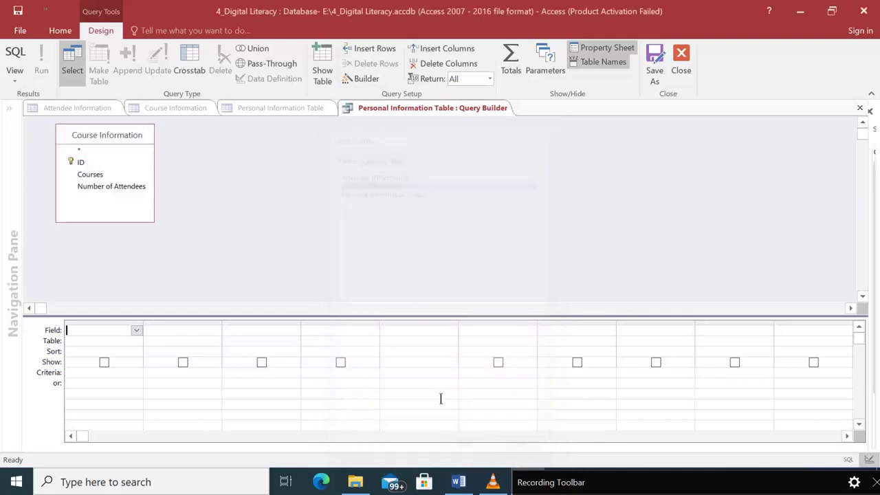
Add the Courses field to the query, run it, and close the Query Builder, saving the SQL statement as the Course field's row source
double_click(100, 176)
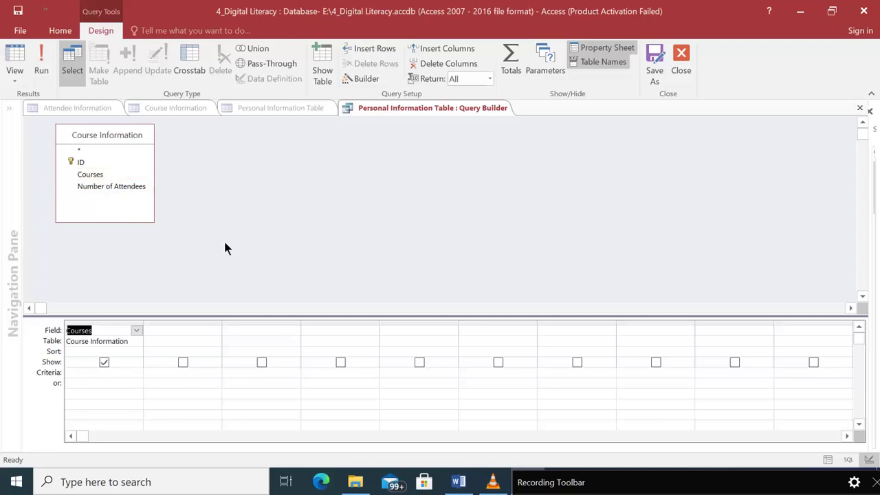
click(39, 63)
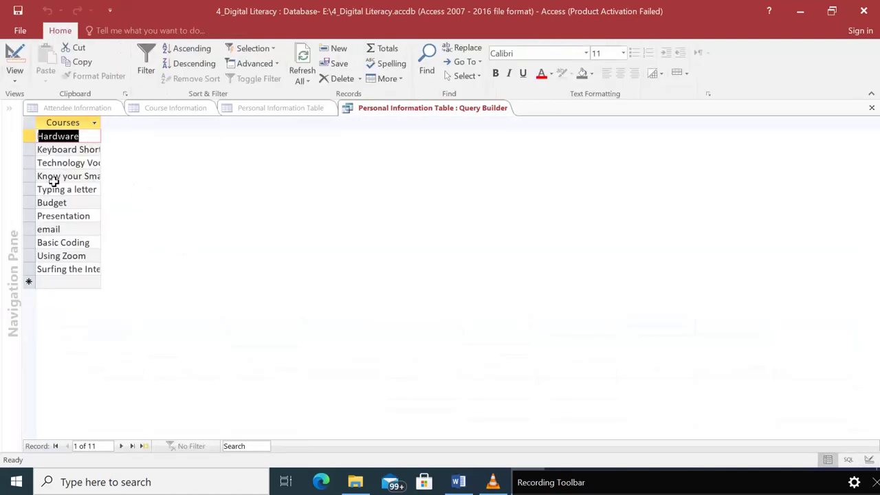
right_click(405, 108)
click(431, 128)
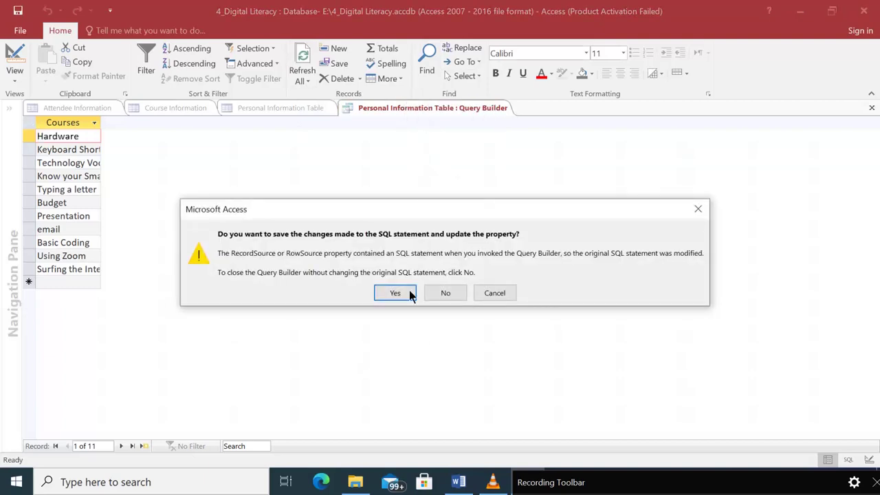
click(395, 293)
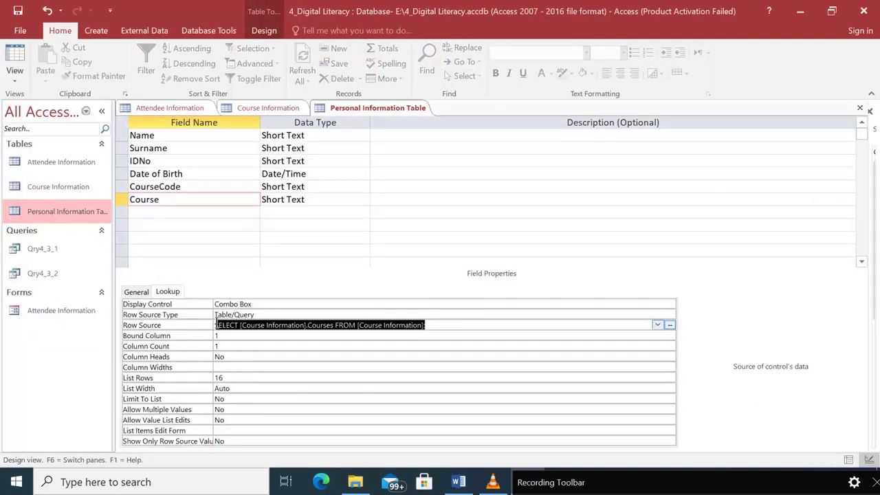
key(End)
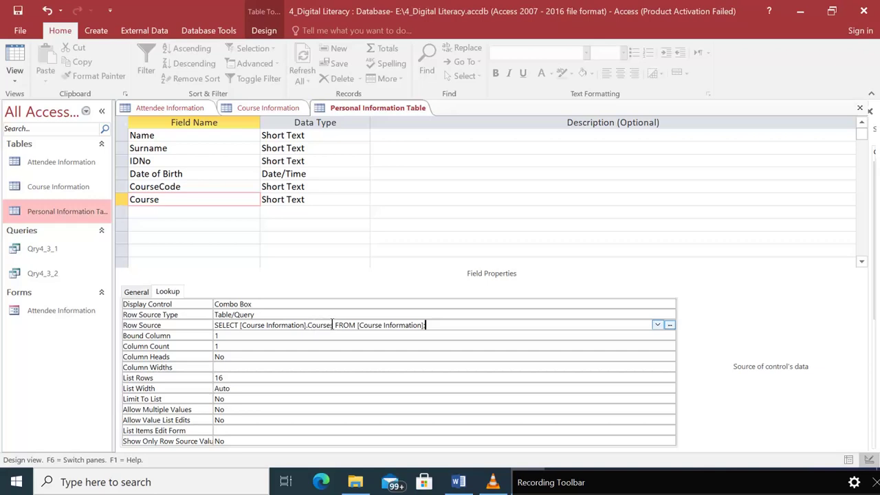
drag(334, 324, 426, 324)
click(426, 324)
Save the table, open it in Datasheet View, and choose the keyboard course from the first record's Course list
double_click(48, 211)
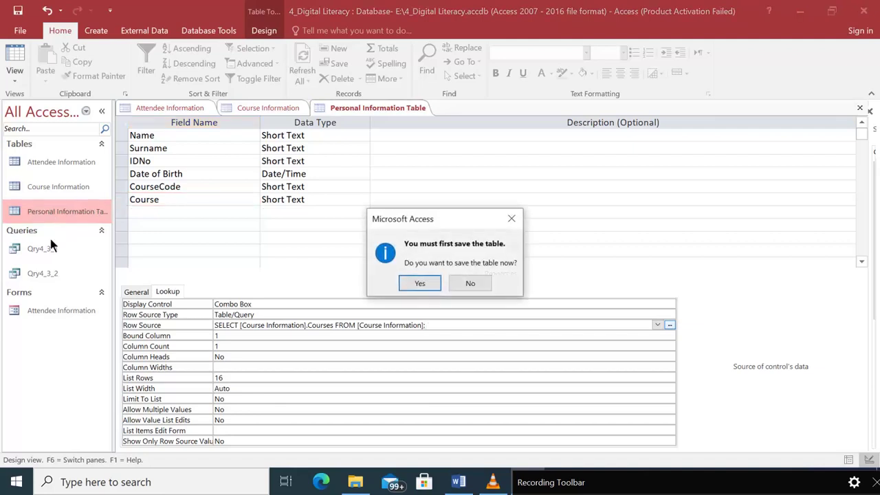
click(403, 283)
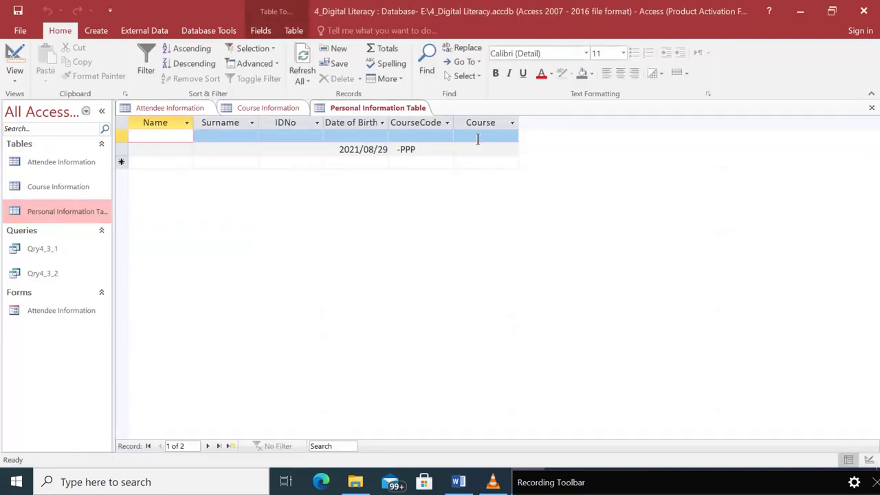
click(481, 138)
click(512, 135)
click(505, 160)
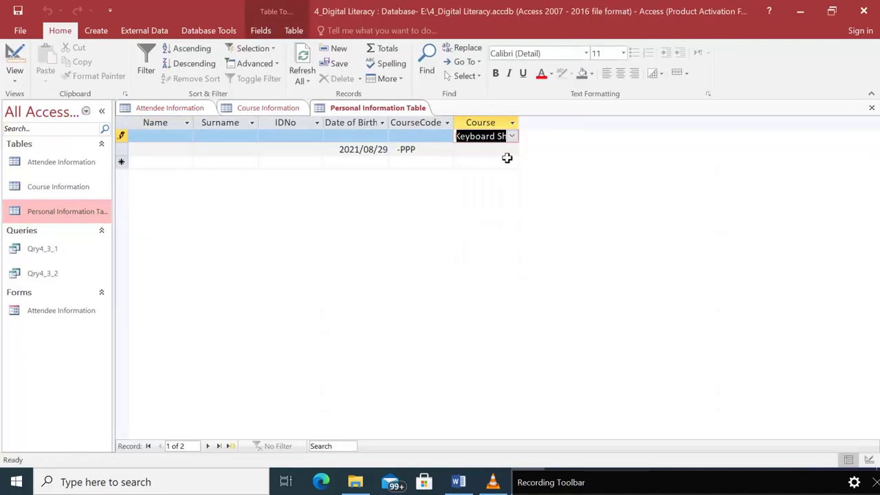
Choose the "Know your Sma…" course from the second record's Course list
click(512, 149)
click(512, 149)
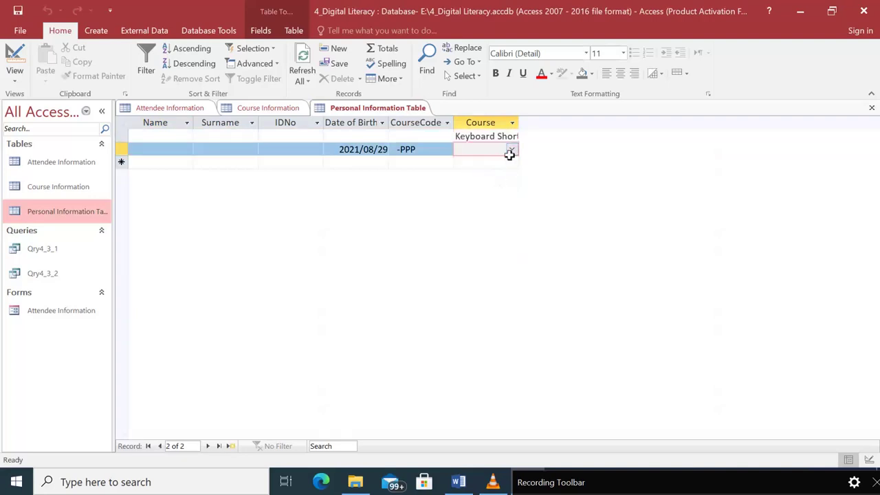
click(512, 149)
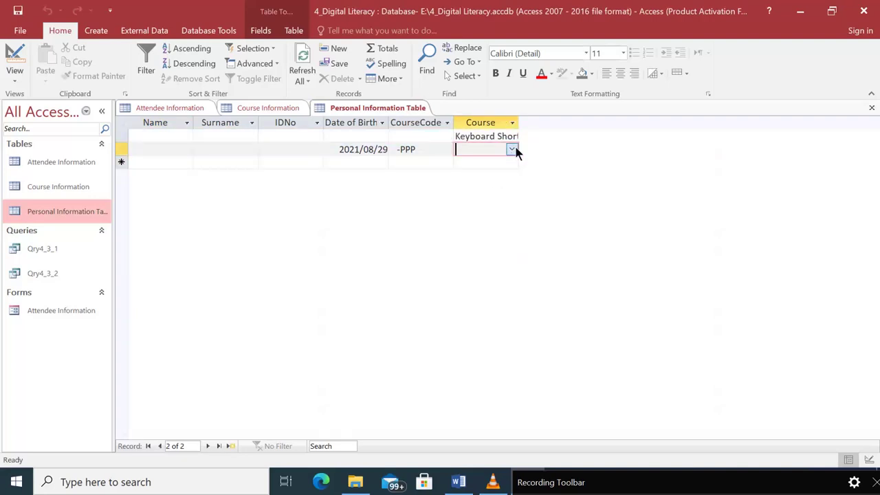
click(512, 149)
click(488, 200)
Return the Personal Information Table to Design View and replace the Course field's row source with the Course Information table
right_click(59, 215)
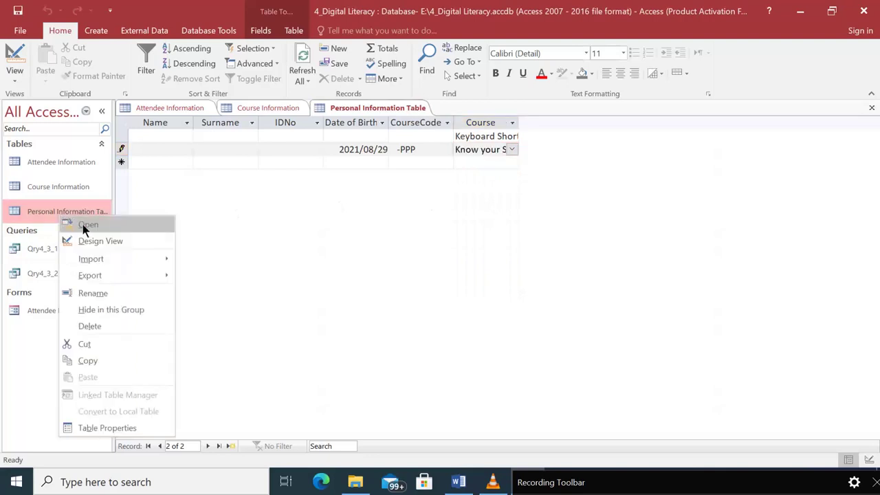
click(99, 242)
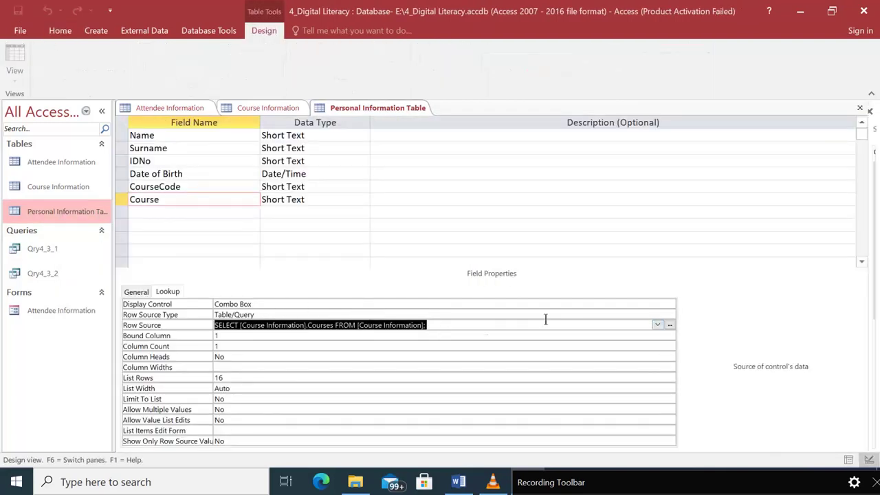
key(Delete)
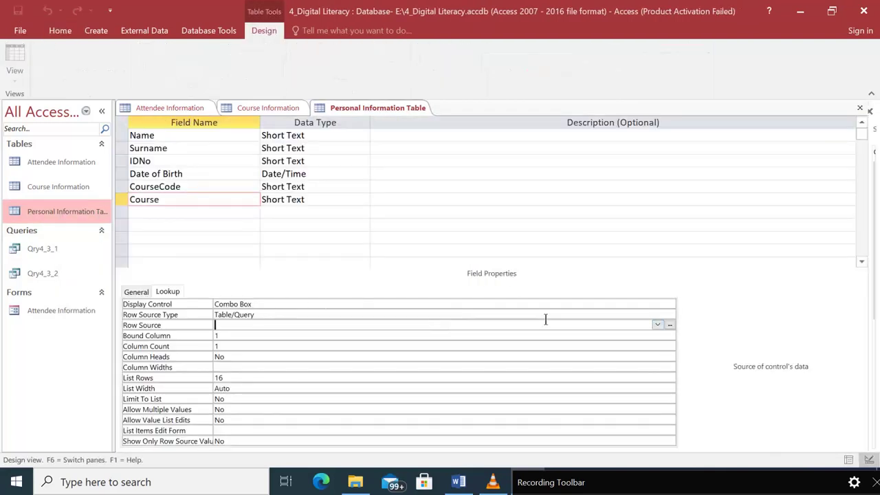
click(656, 325)
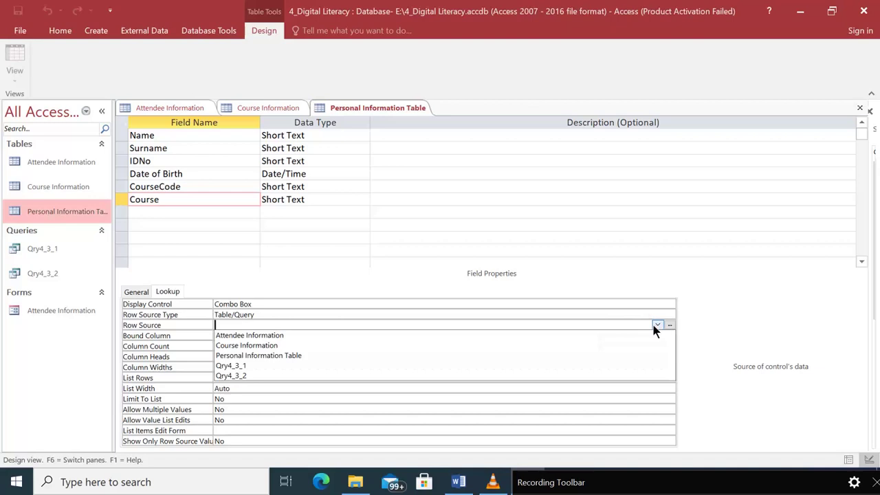
click(306, 343)
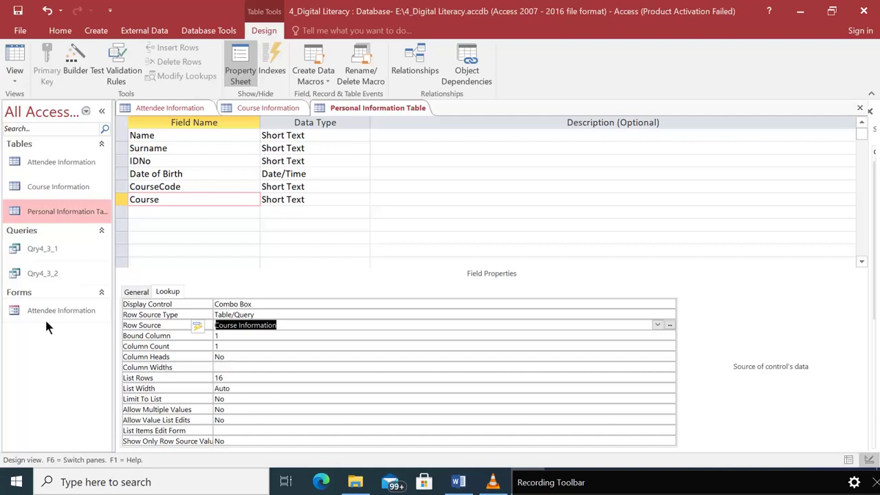
Save the table, open it in Datasheet View, and choose 2 and then 6 from the first record's Course list
double_click(57, 210)
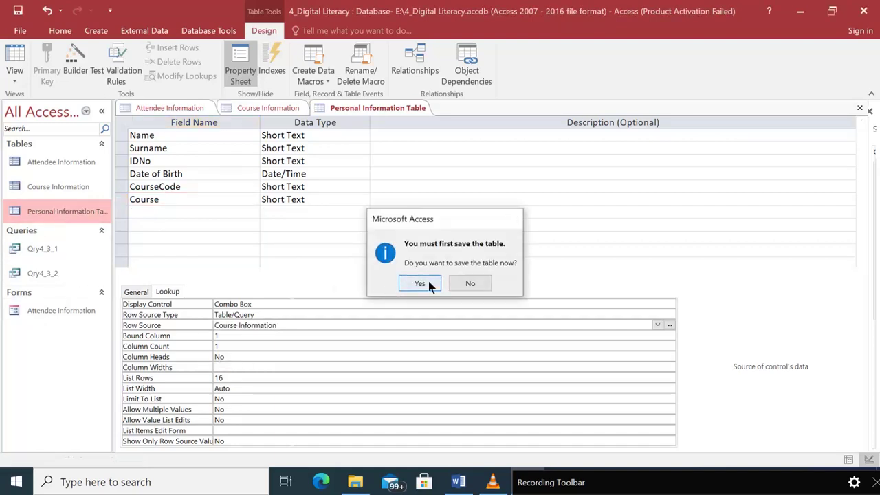
click(427, 283)
click(496, 136)
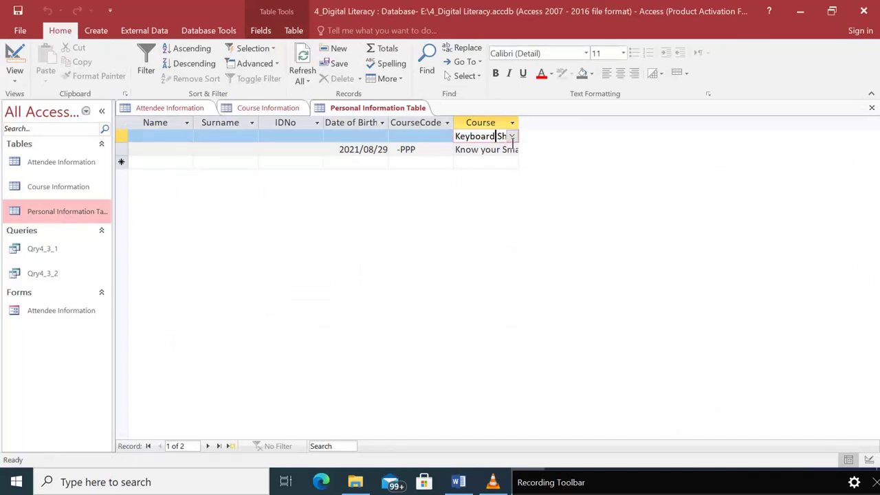
click(511, 136)
click(494, 163)
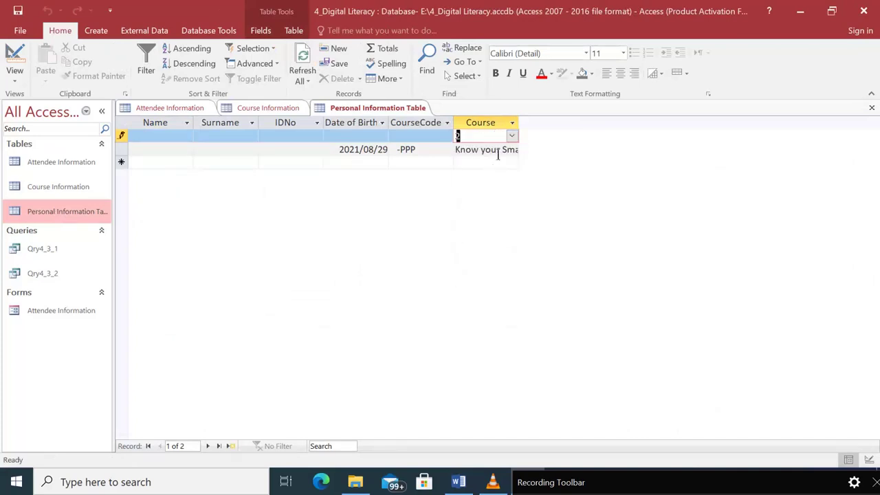
click(512, 136)
click(474, 213)
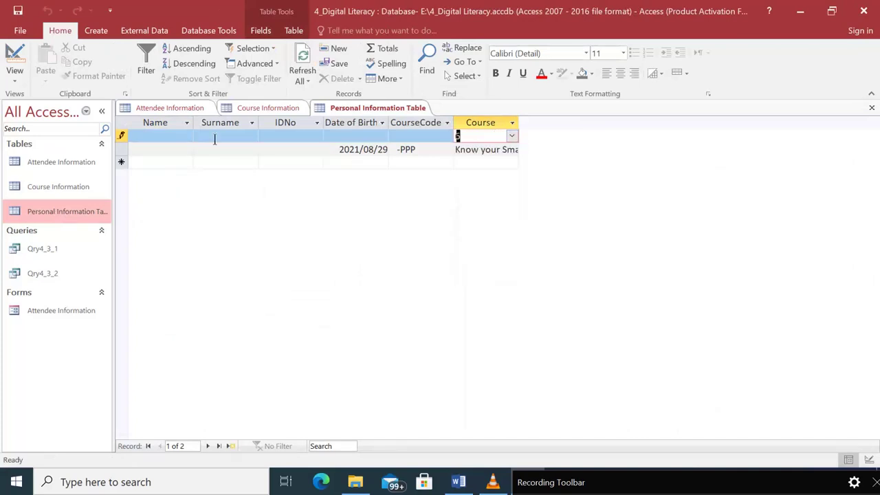
Back in Design View, clear the Course field's row source and start building a row source query on the Course Information table
right_click(40, 211)
click(109, 228)
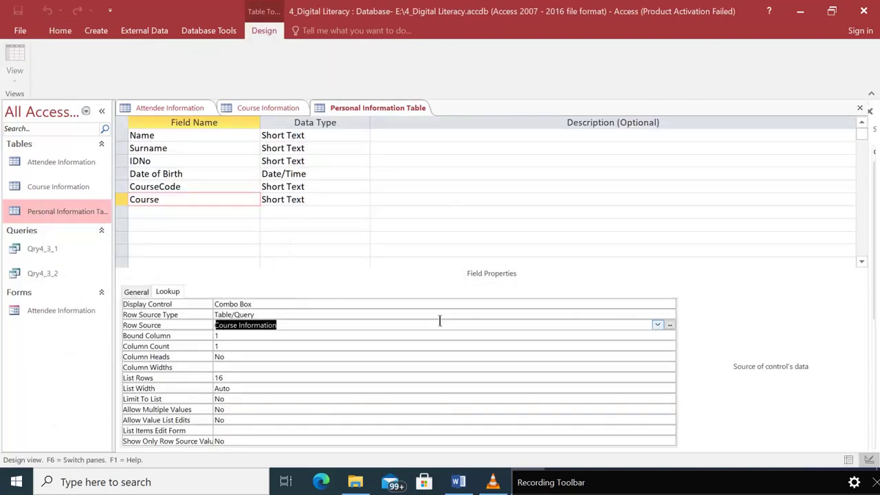
key(Delete)
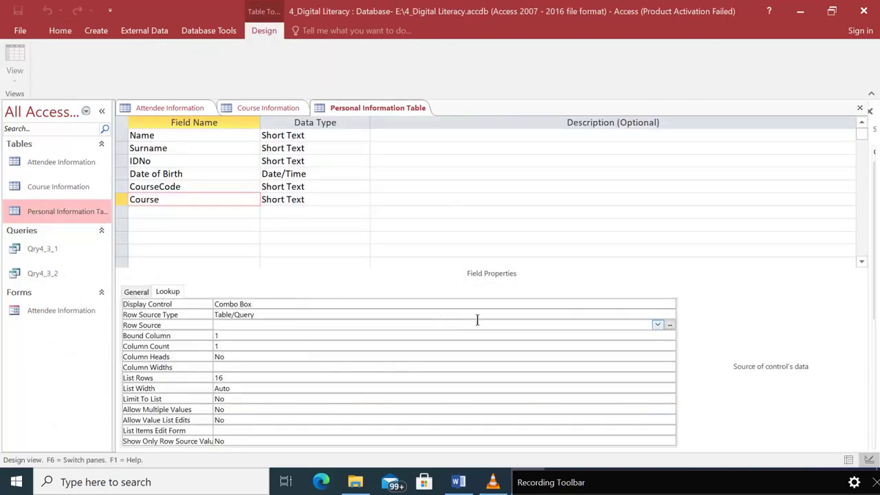
click(666, 325)
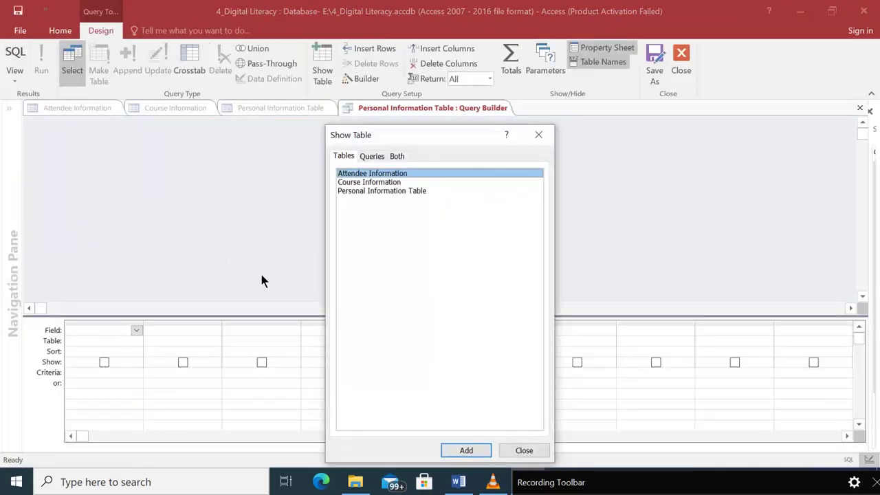
double_click(365, 182)
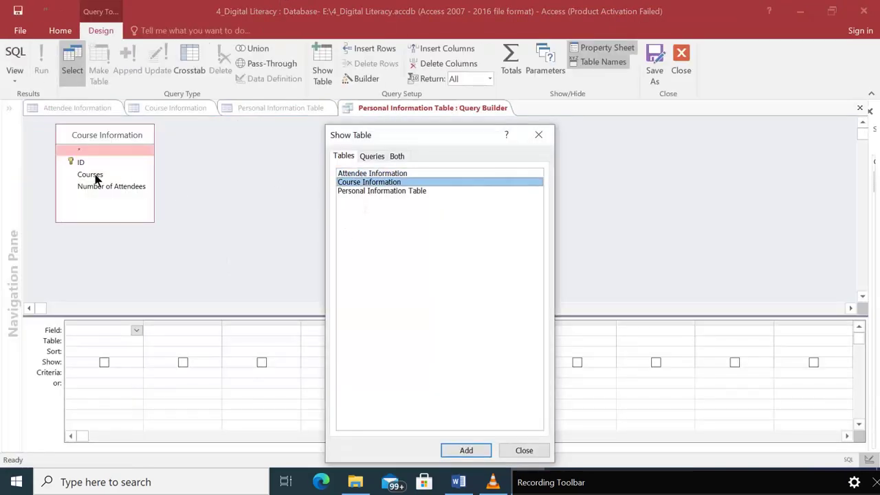
click(520, 450)
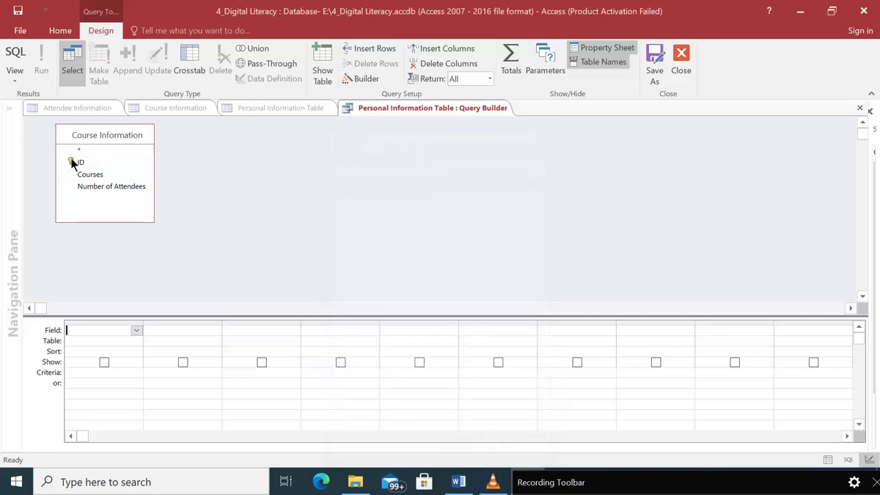
Add the Courses field to the query and close the Query Builder, saving the SQL statement as the Course field's row source
click(84, 174)
double_click(84, 174)
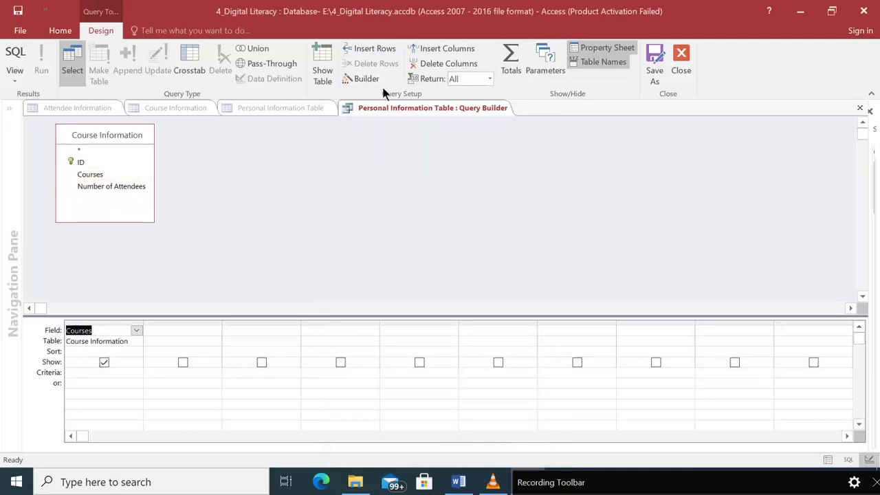
click(680, 63)
click(400, 294)
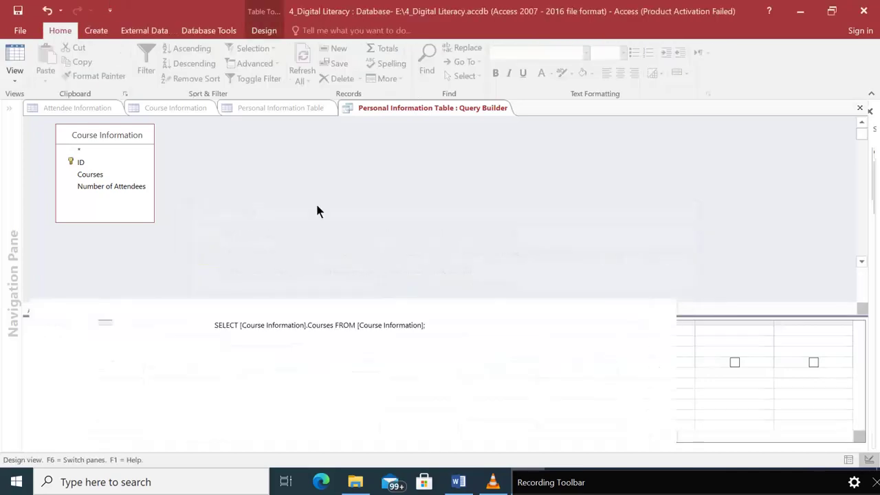
Save the table, open it in Datasheet View, and choose Budget as the second record's Course
double_click(68, 213)
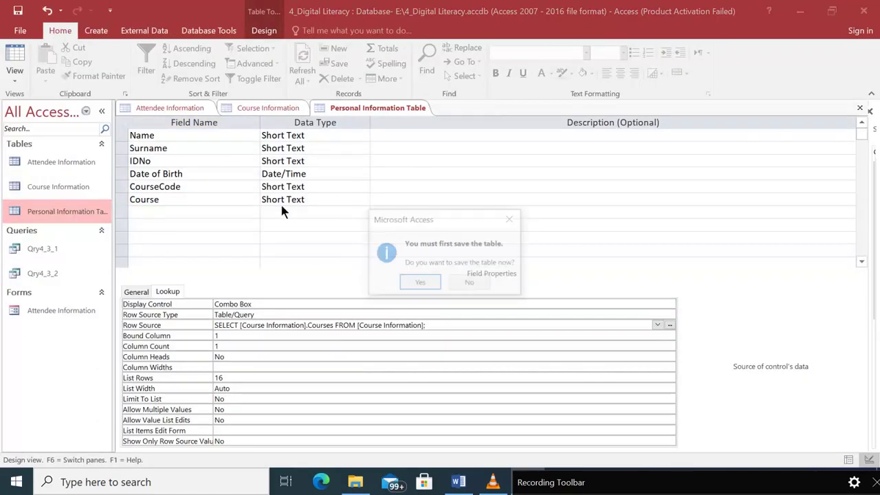
click(429, 283)
click(481, 149)
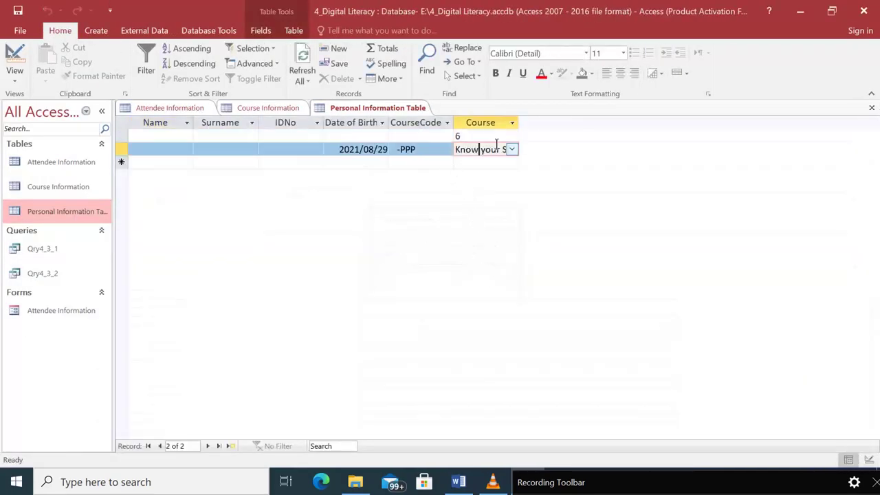
click(512, 149)
click(481, 226)
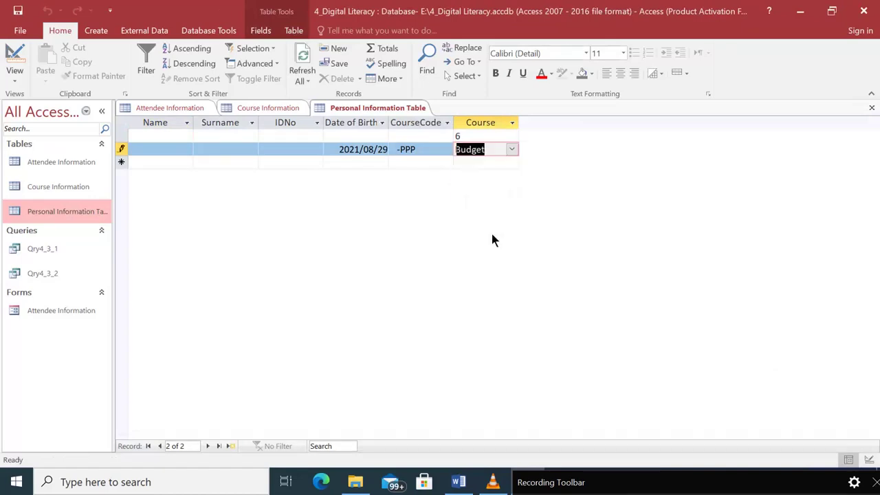
Set the first record's Course to the "Know your Sma…" entry from the lookup list
click(512, 136)
click(511, 136)
click(512, 136)
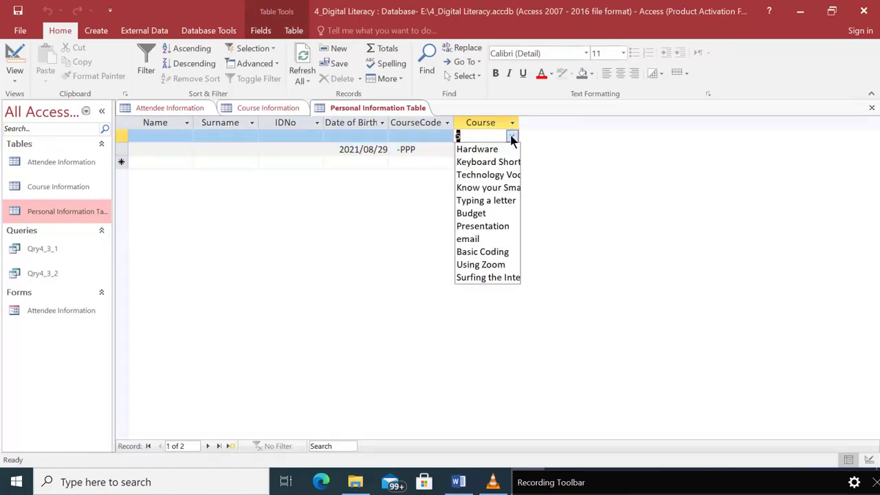
click(488, 188)
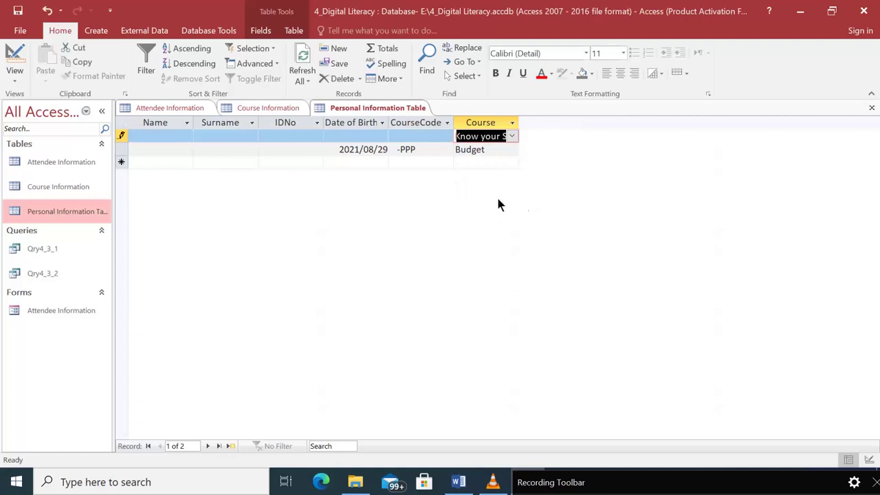
Open the Attendee Information form, switch it to Design View, and widen its design area to about 21 on the ruler
double_click(59, 310)
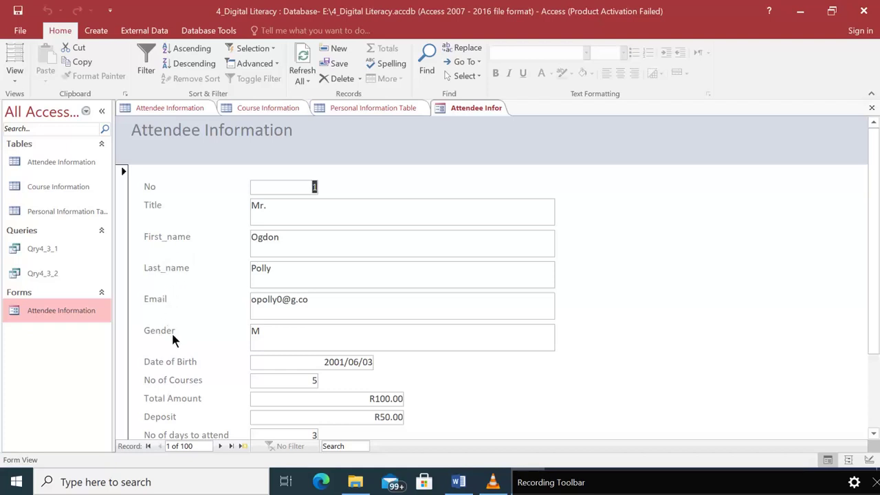
scroll(188, 323, down, 1)
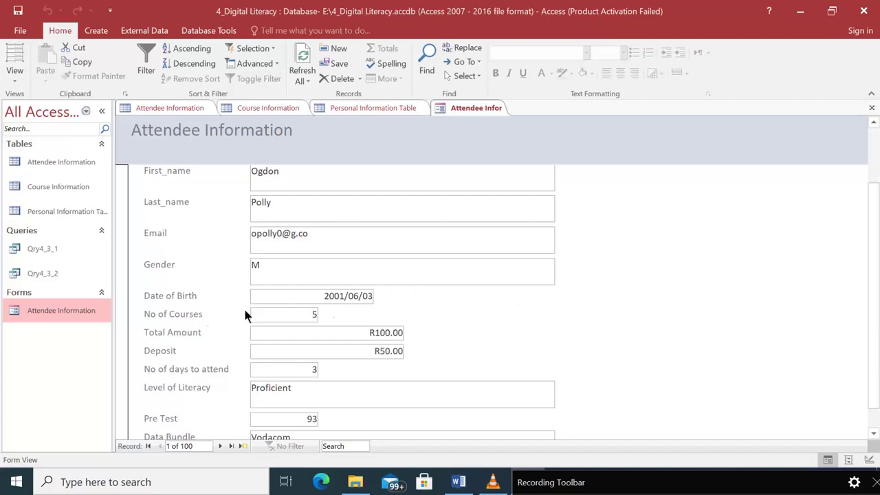
right_click(75, 310)
right_click(50, 315)
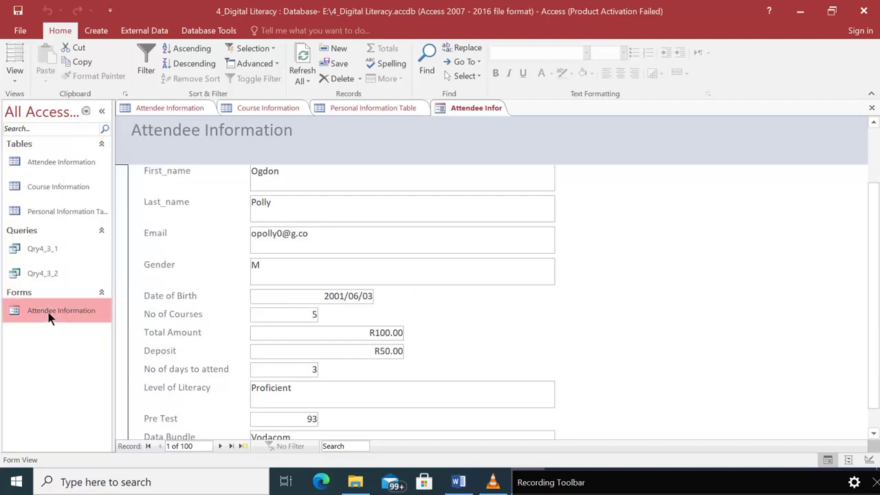
click(109, 167)
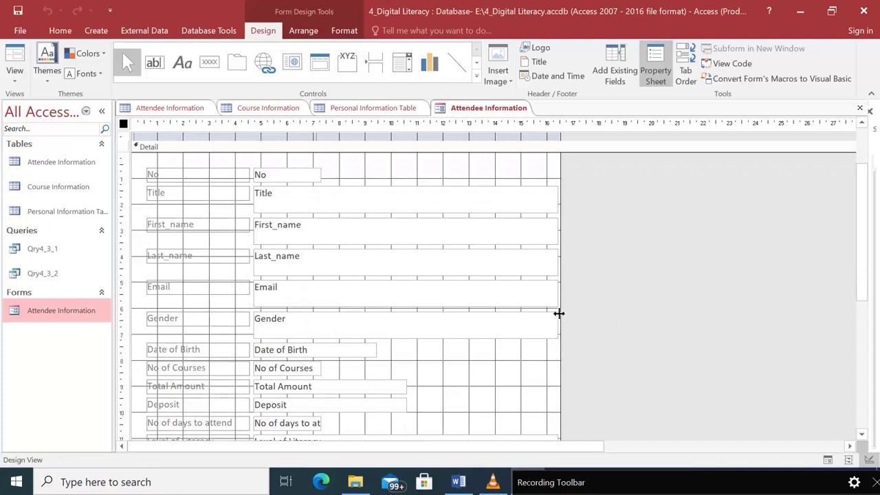
drag(560, 314, 681, 309)
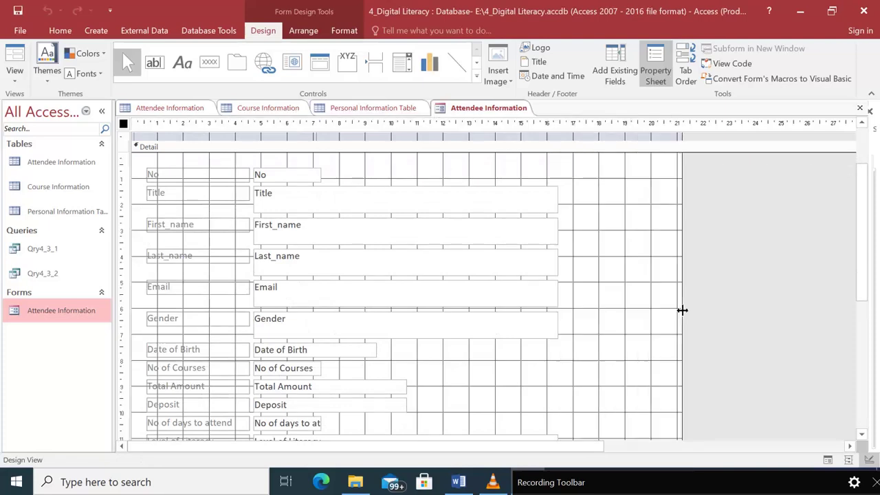
Duplicate the Date of Birth text box with its label and place the copy beside the original in the same row
click(398, 343)
click(269, 348)
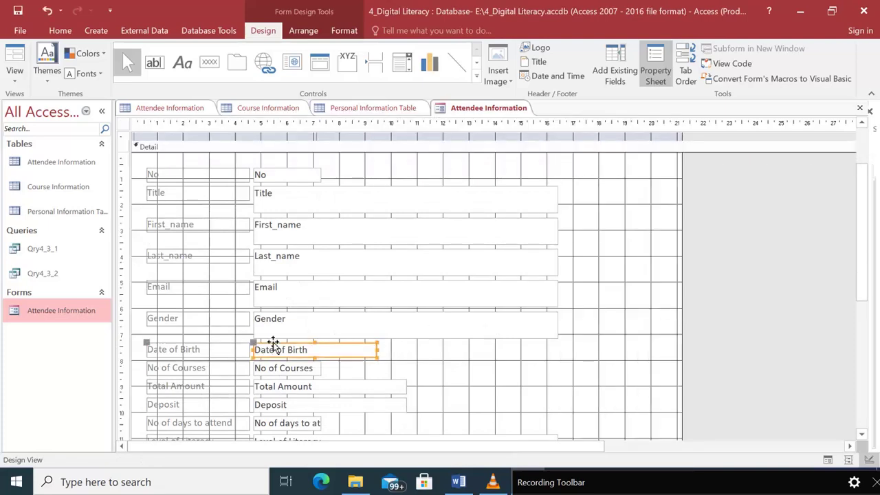
right_click(344, 346)
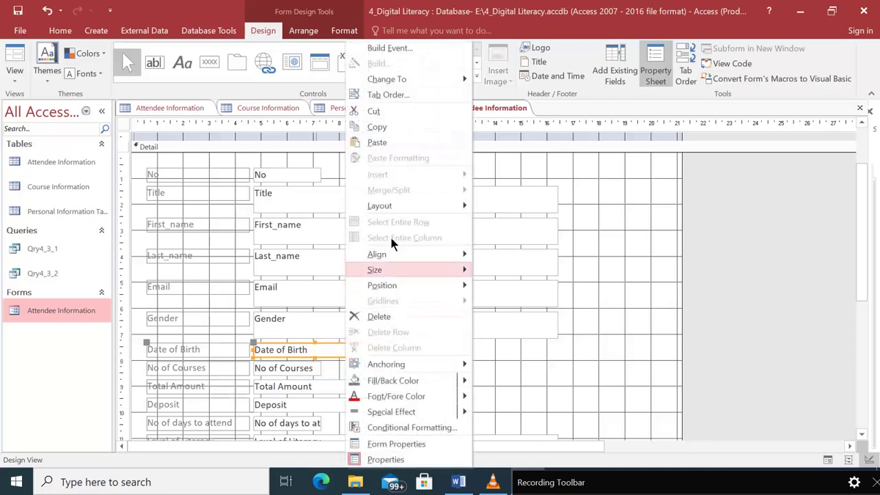
click(391, 121)
right_click(453, 347)
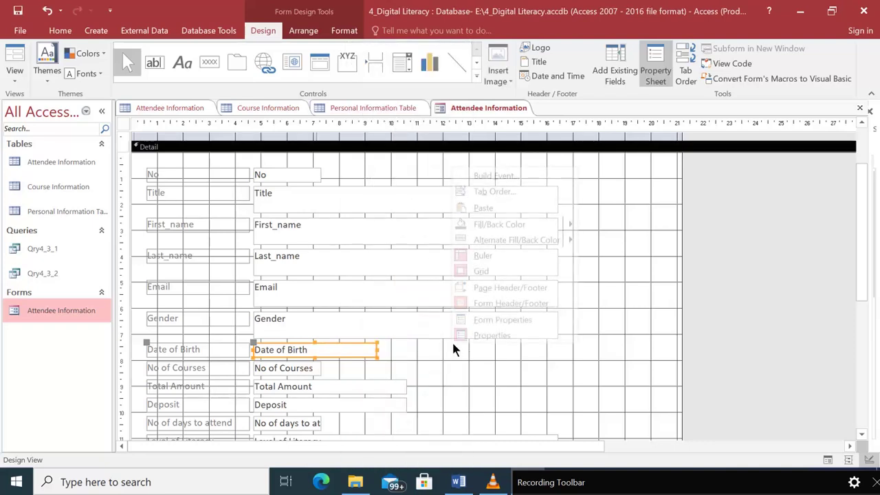
click(483, 207)
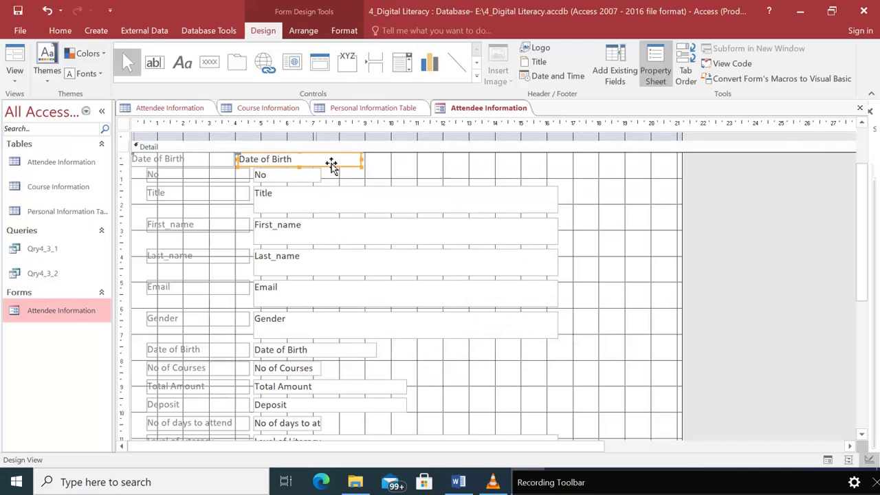
drag(334, 166, 552, 360)
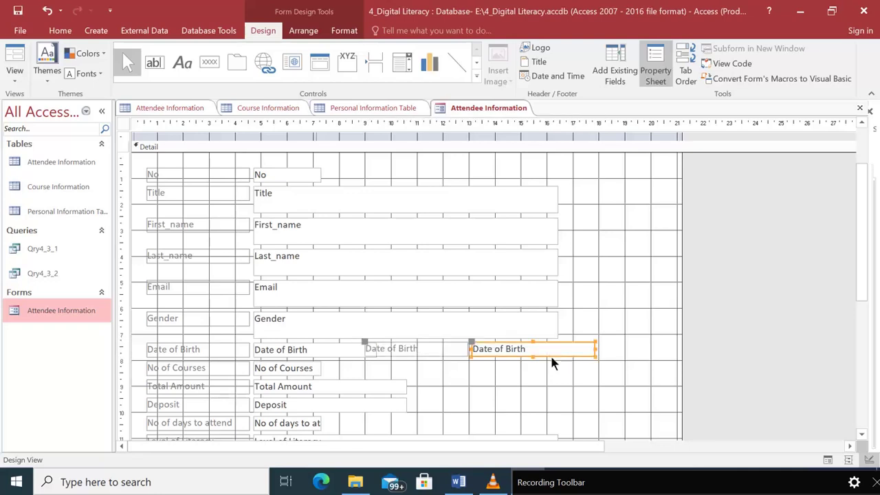
Change the label text of the copied Date of Birth control to Age
click(410, 348)
double_click(411, 348)
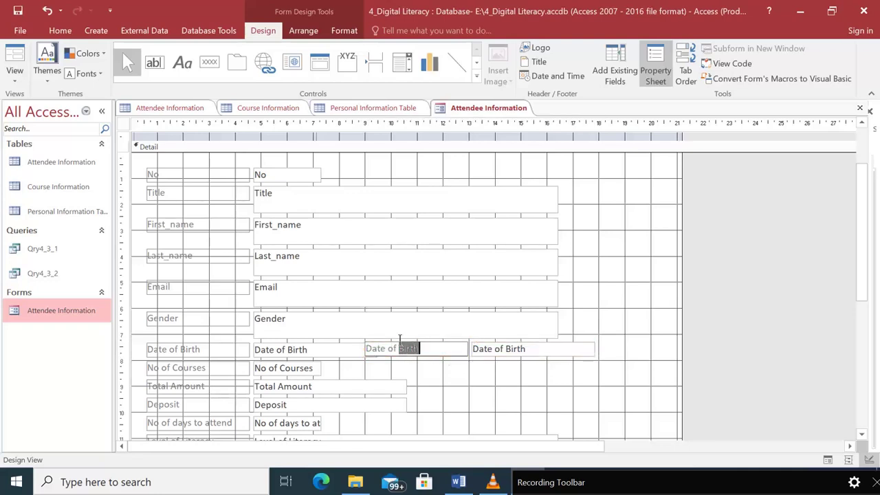
key(BackSpace)
key(BackSpace)
key(BackSpace)
key(BackSpace)
key(BackSpace)
text(Age)
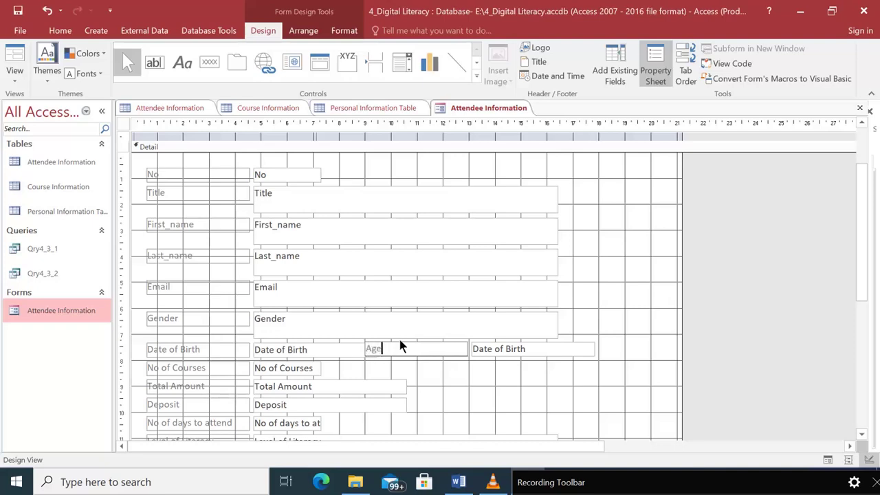
Shift the Age label and its text box slightly to the right so they clear the original Date of Birth box
click(528, 363)
click(540, 347)
drag(552, 344, 570, 341)
click(573, 346)
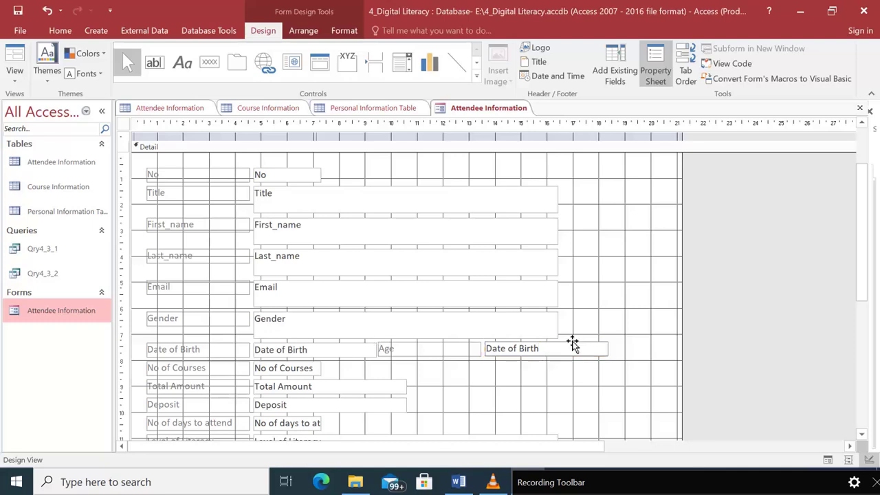
Replace the Age text box's content with the expression =(Date()-[Date of Birth]) and check it in Form View
drag(542, 349, 437, 342)
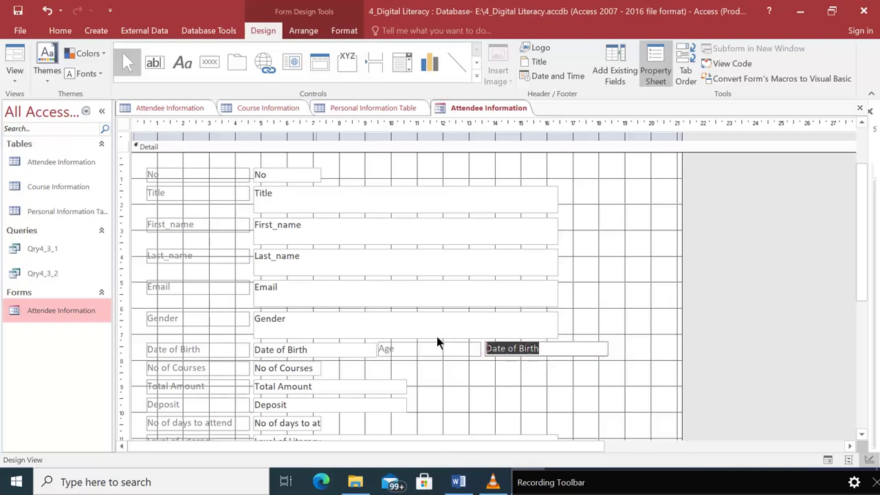
key(BackSpace)
text(ate of)
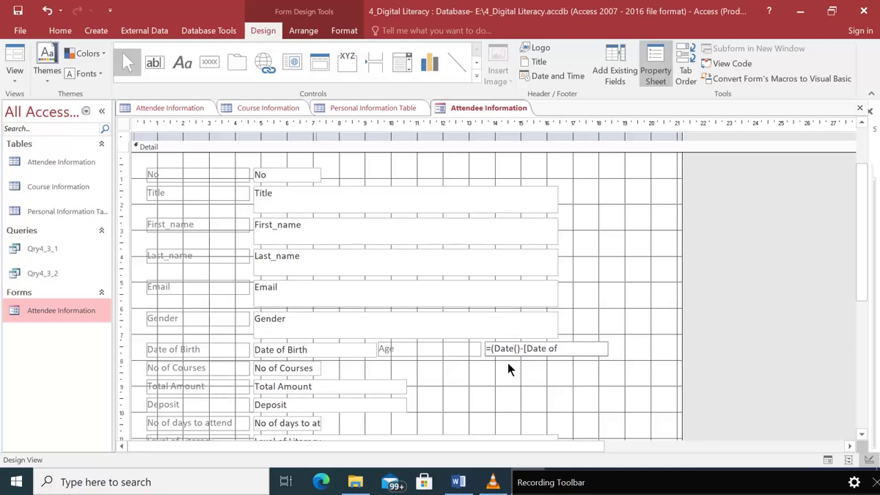
text( Birt)
text(h])
text())
text())
double_click(61, 310)
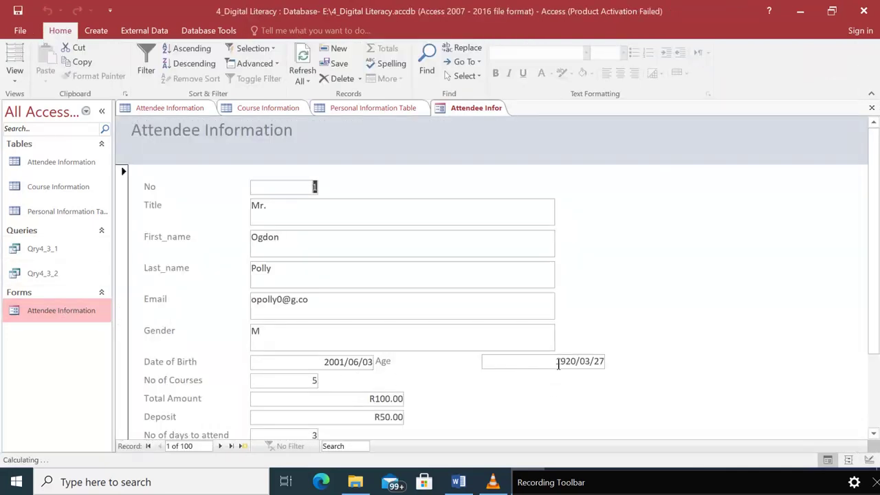
click(558, 367)
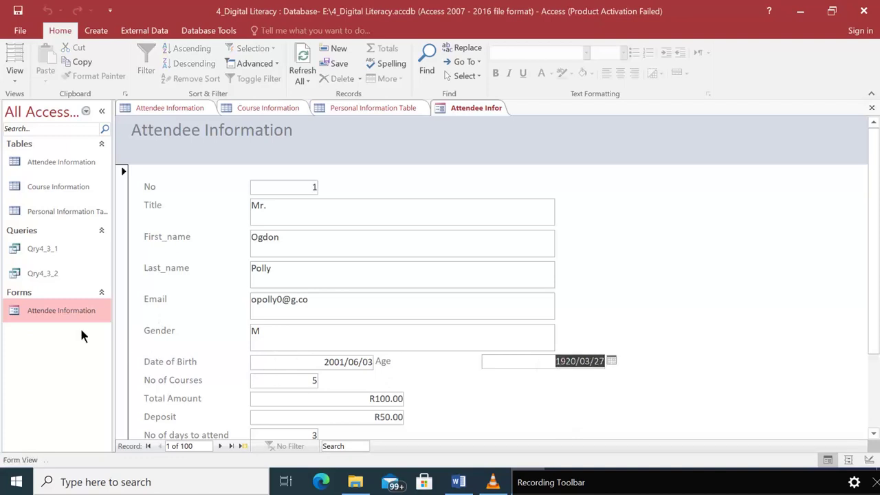
Return to Design View, change the Age expression to =(Date()-[Date of Birth])/365, and check it in Form View
right_click(39, 312)
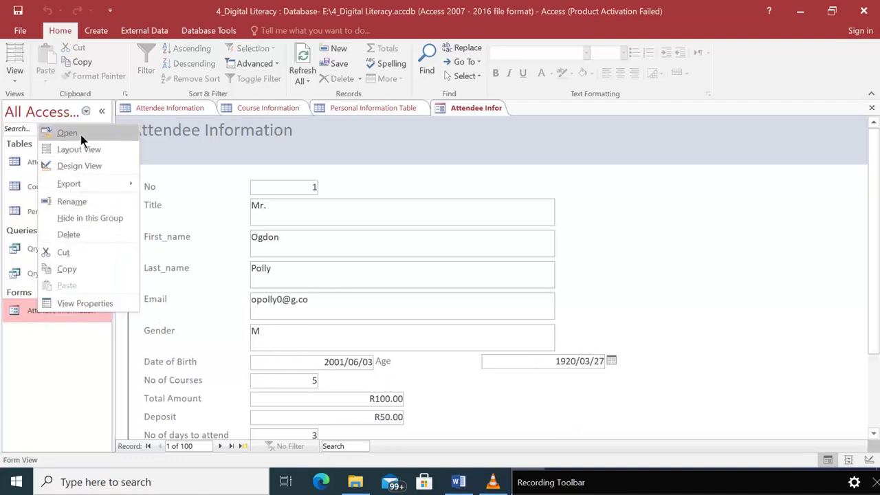
click(86, 167)
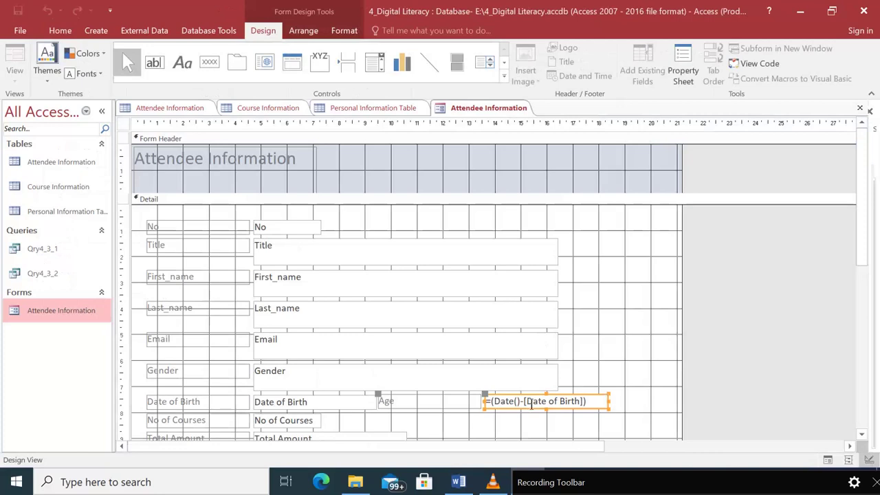
click(491, 401)
text(()
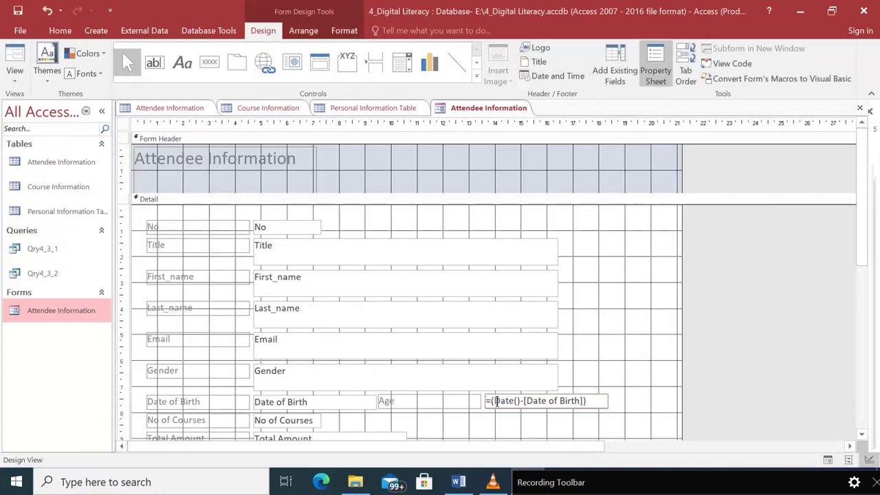
click(600, 400)
text(/365)
double_click(56, 310)
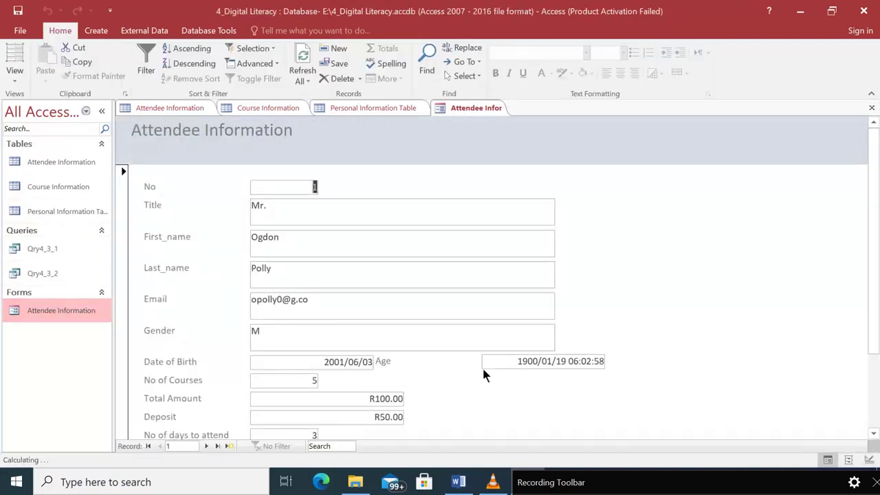
drag(520, 361, 609, 361)
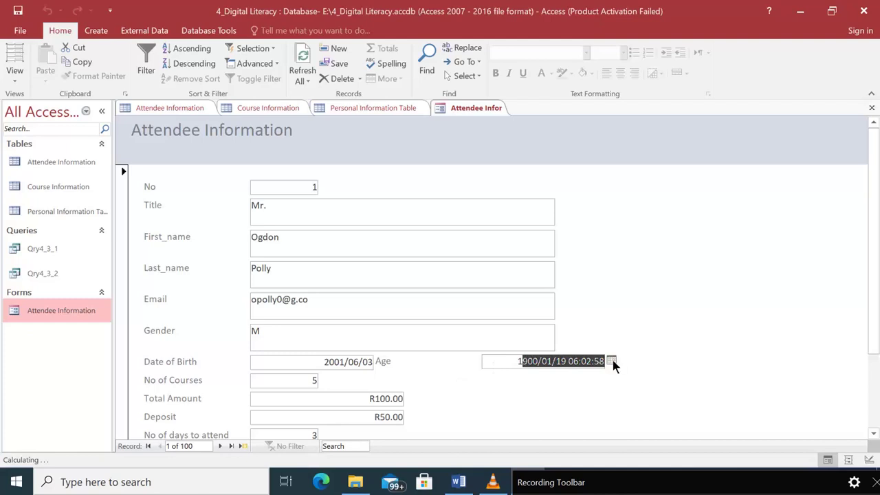
Reopen the form in Design View and review the Date(), [Date of Birth] and /365 parts of the Age expression
right_click(53, 312)
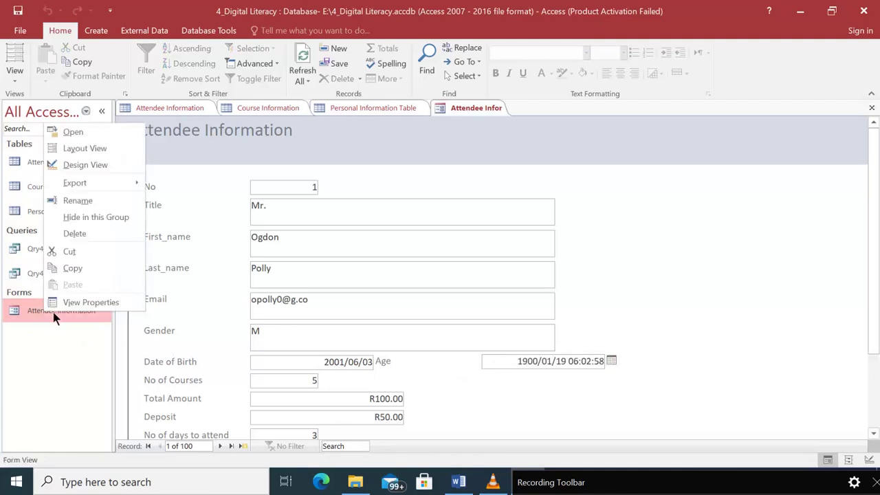
click(79, 165)
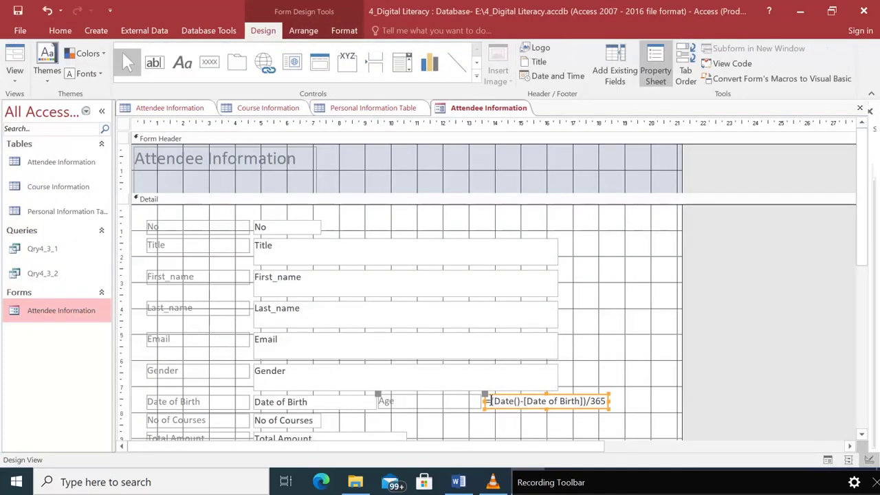
click(492, 401)
drag(492, 401, 522, 401)
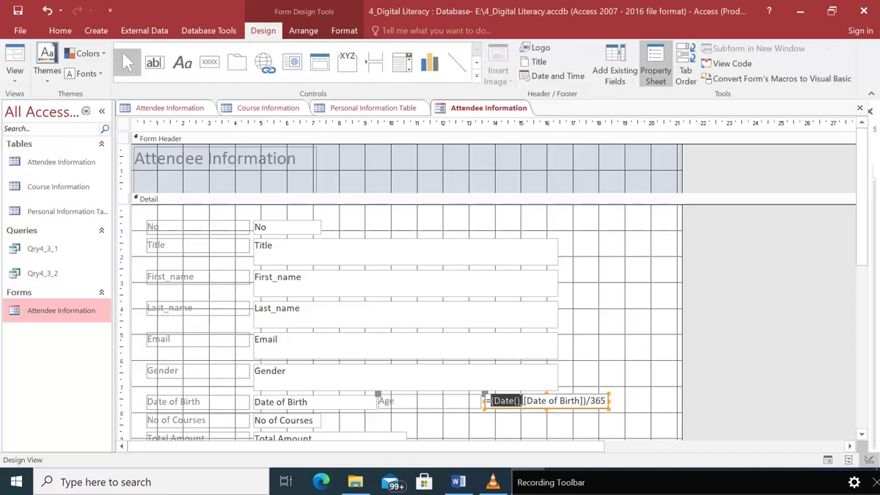
click(522, 401)
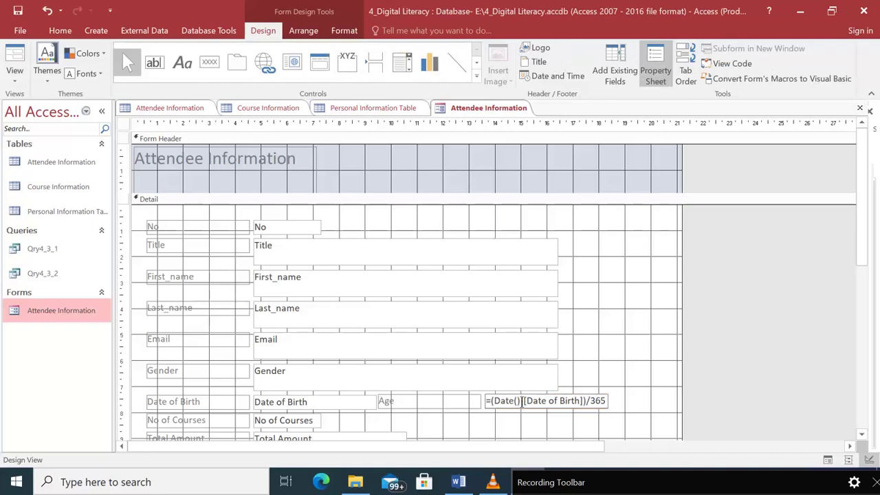
drag(523, 401, 583, 401)
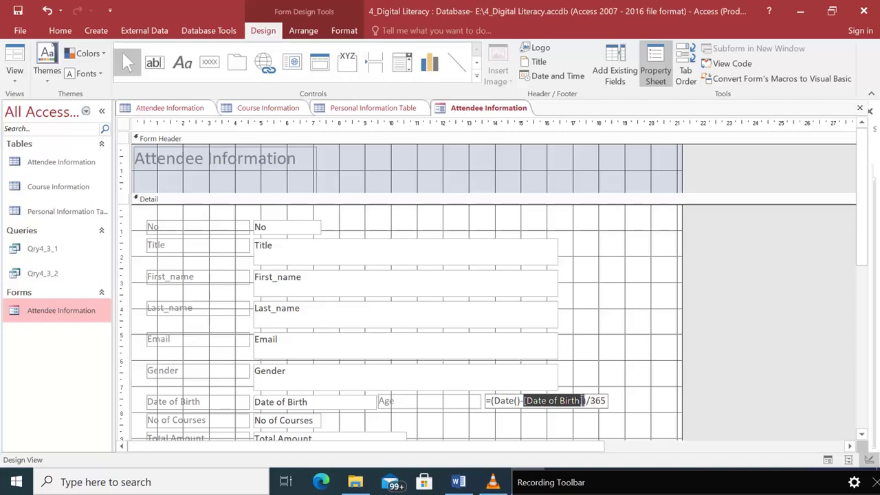
click(586, 401)
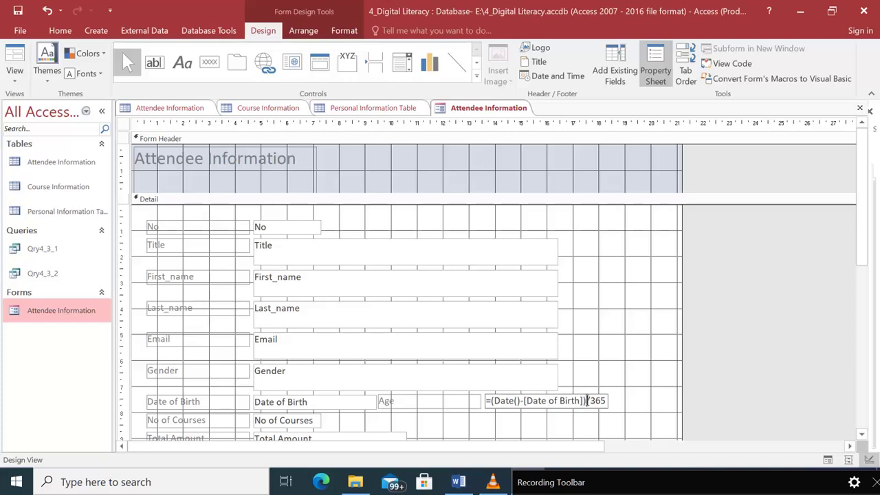
click(508, 401)
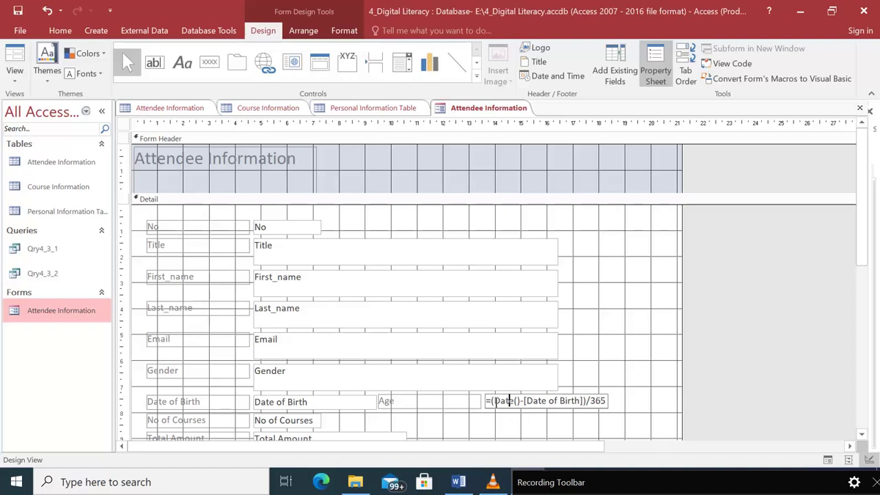
Open the Attendee Information form in Form View and inspect the calculated Age value of the first record
double_click(55, 308)
click(517, 361)
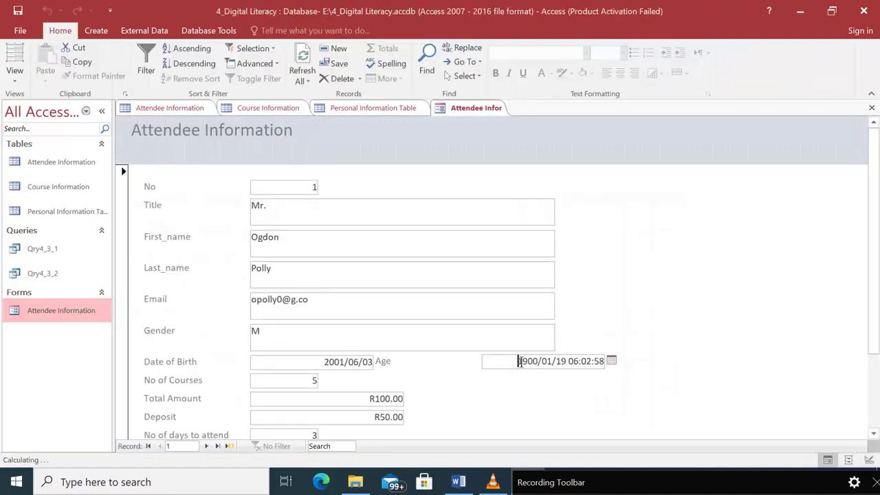
click(610, 360)
click(517, 360)
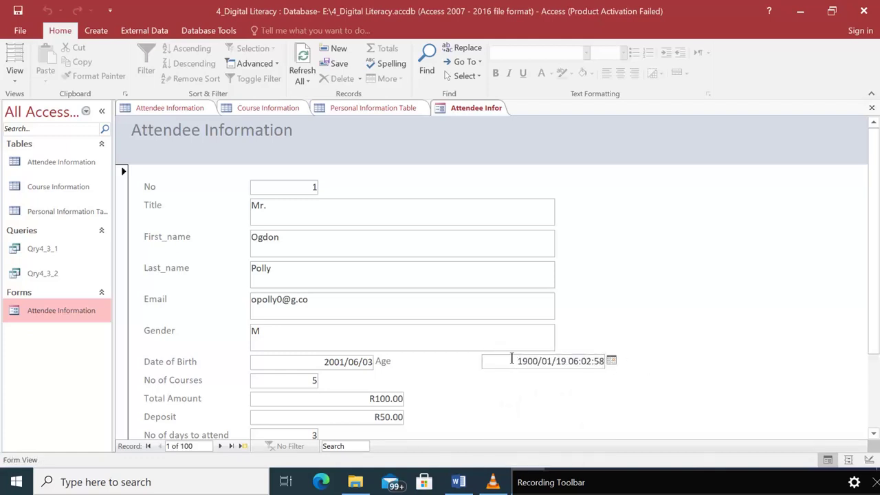
click(633, 484)
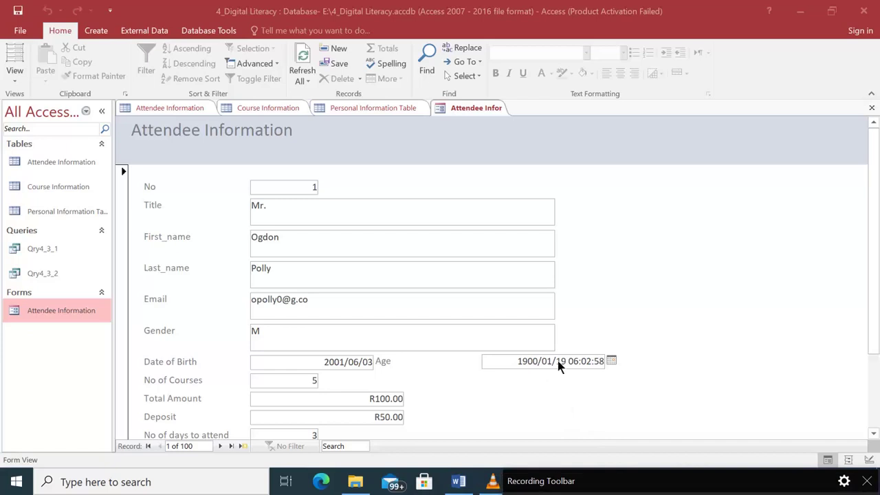
In Design View, reduce the Age expression to =Date() and test it in Form View
right_click(60, 310)
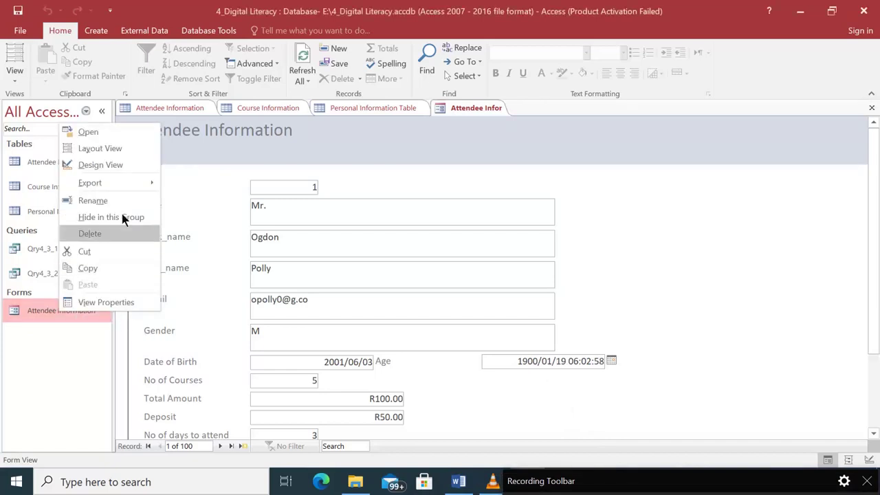
click(100, 165)
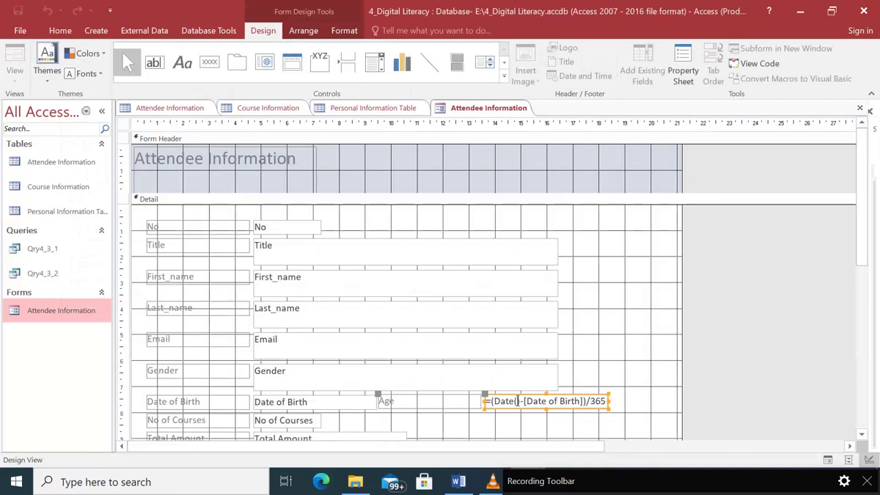
click(539, 401)
drag(522, 400, 610, 401)
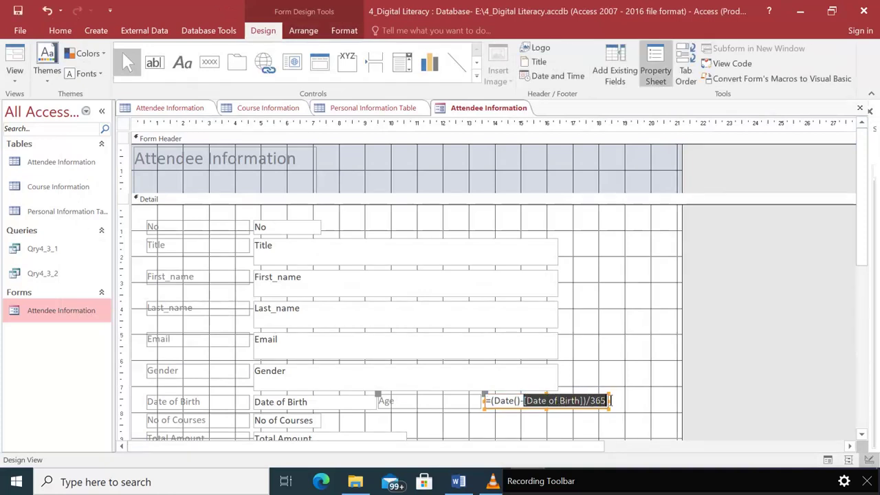
key(BackSpace)
key(BackSpace)
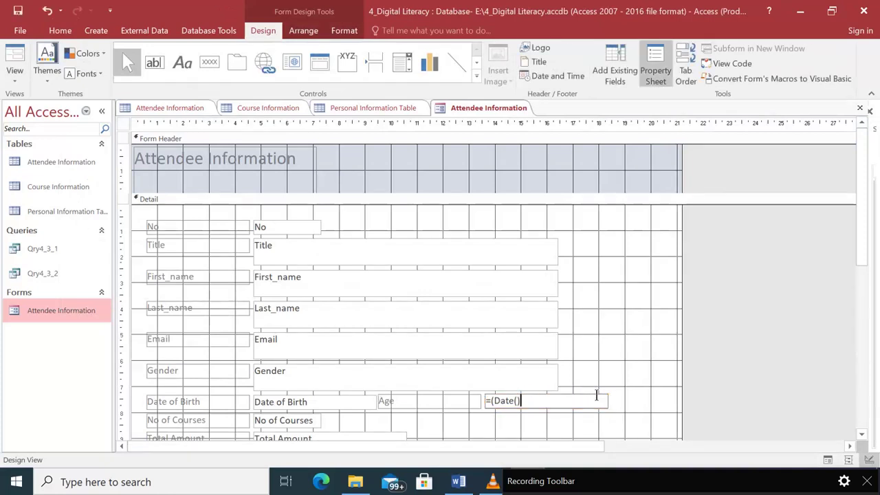
key(Left)
key(Left)
key(Left)
key(Left)
key(Left)
key(Left)
key(BackSpace)
double_click(58, 309)
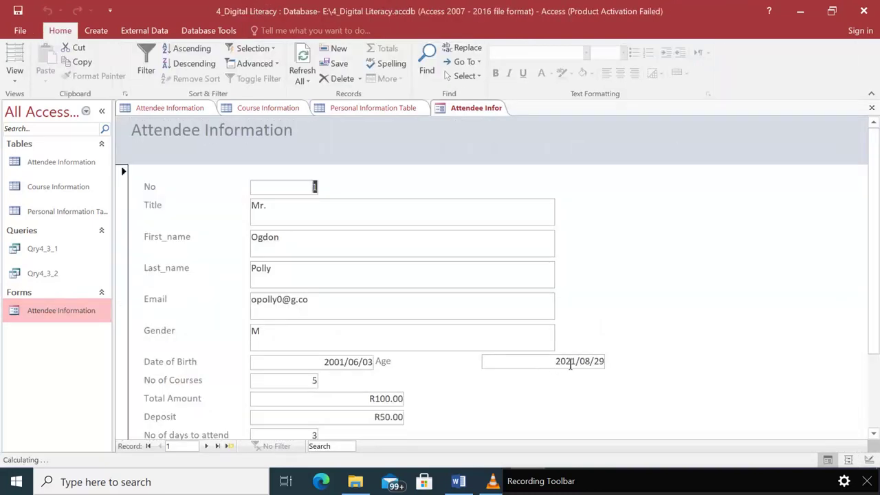
Back in Design View, extend the Age expression to =Date()-[Date of Birth] and test it in Form View
right_click(46, 315)
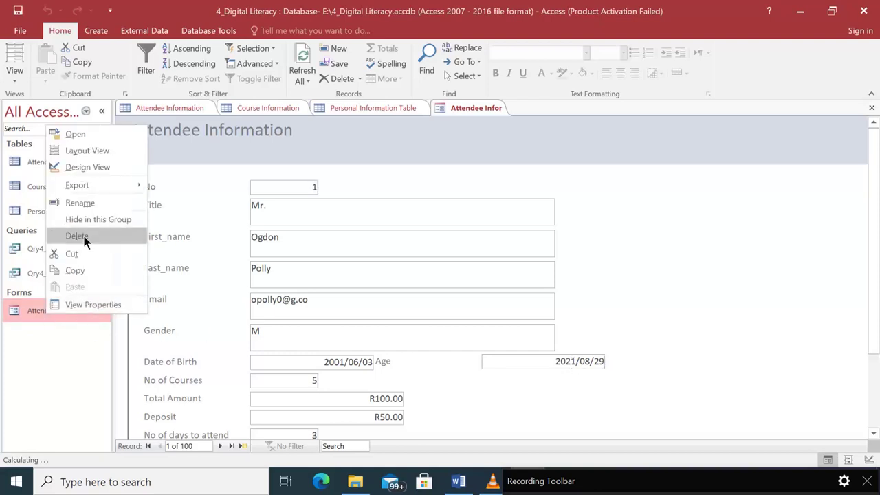
click(81, 162)
click(536, 400)
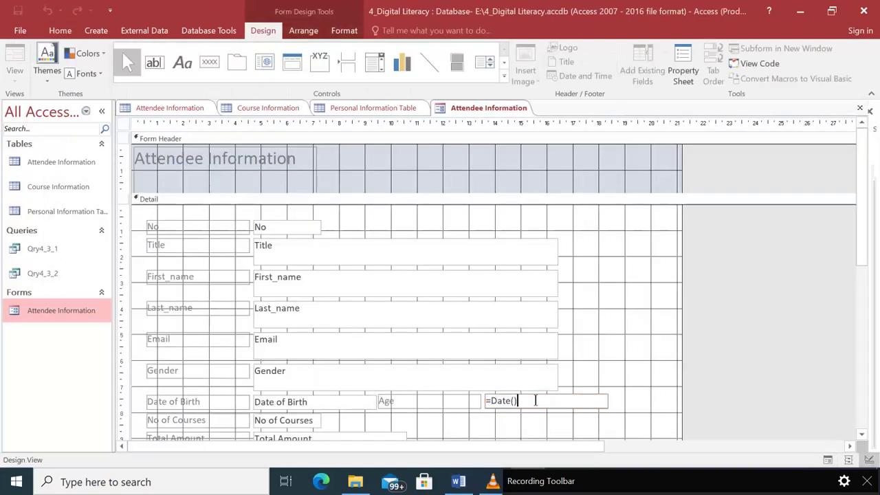
text(-[)
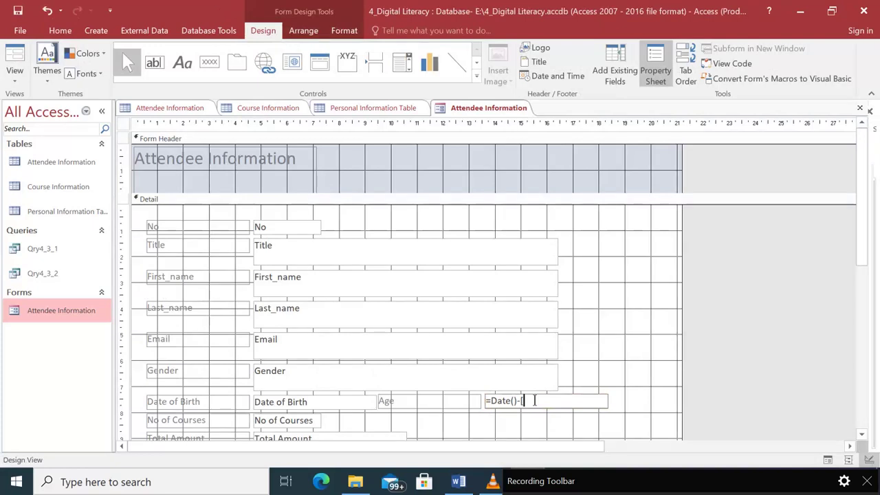
text(Date of Birth])
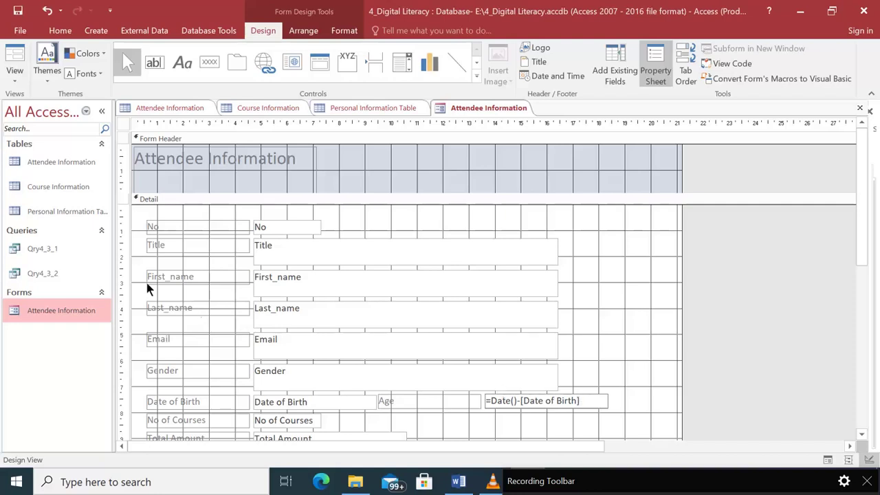
double_click(68, 311)
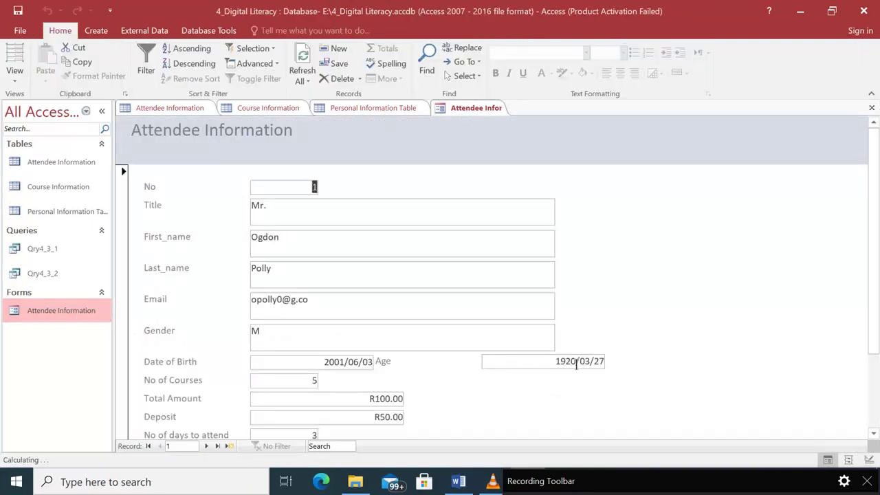
Try the Age expression =Date()-[Date of Birth]/365 in Design View and view its result in Form View
right_click(67, 317)
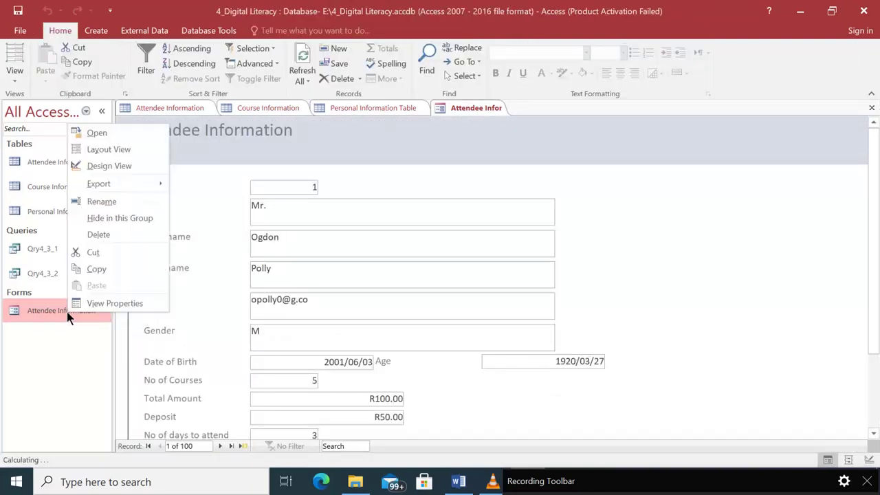
click(109, 170)
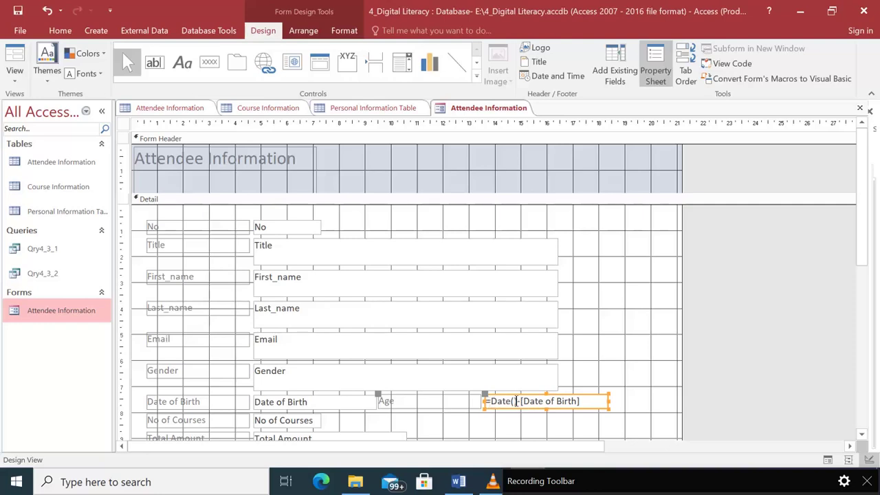
click(581, 402)
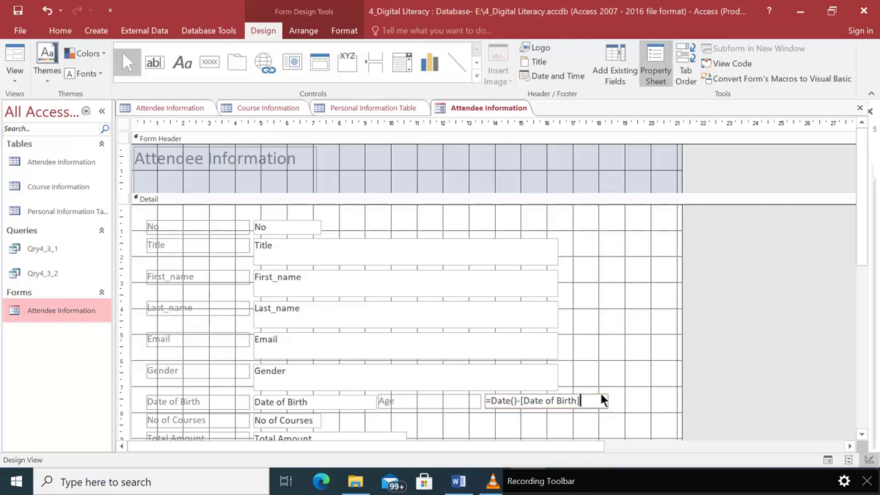
text(/365)
double_click(41, 314)
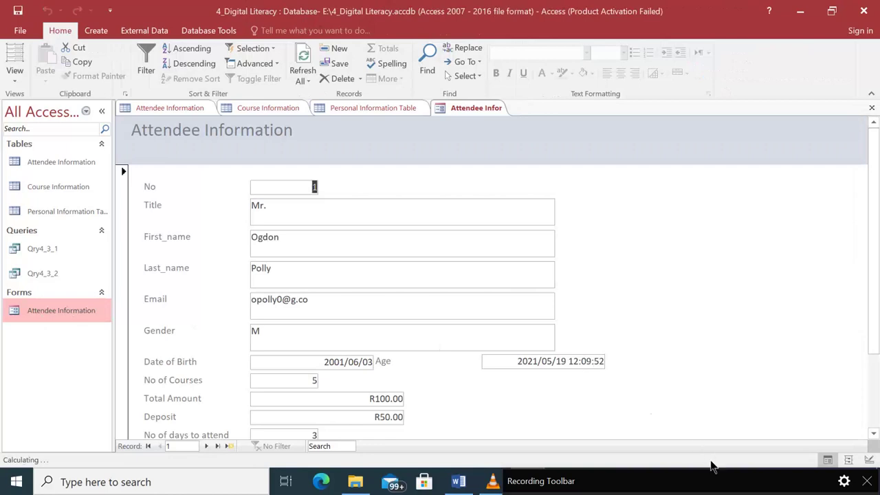
click(717, 480)
drag(719, 473, 710, 173)
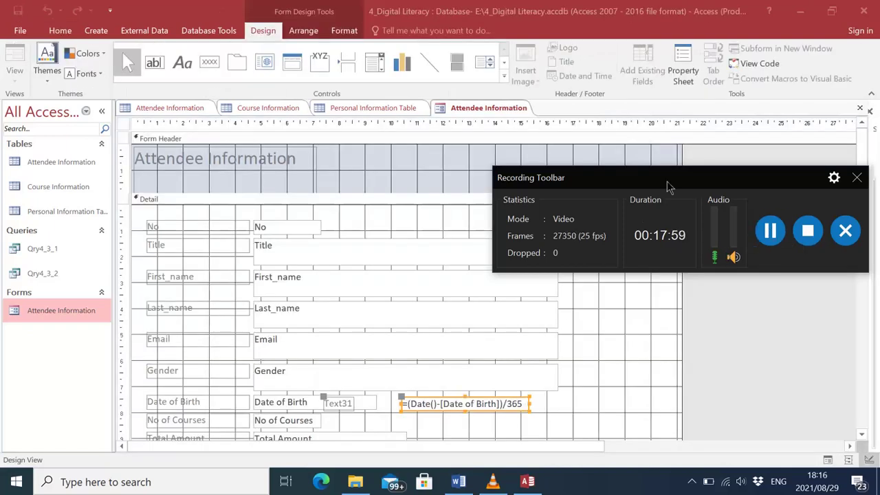
Delete the calculated text box =(Date()-[Date of Birth])/365 and its label beside Date of Birth
drag(668, 185, 679, 472)
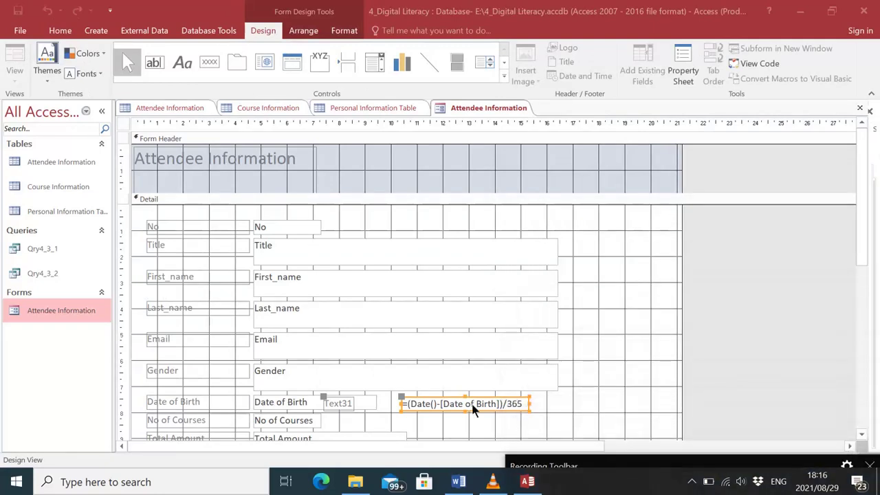
click(437, 401)
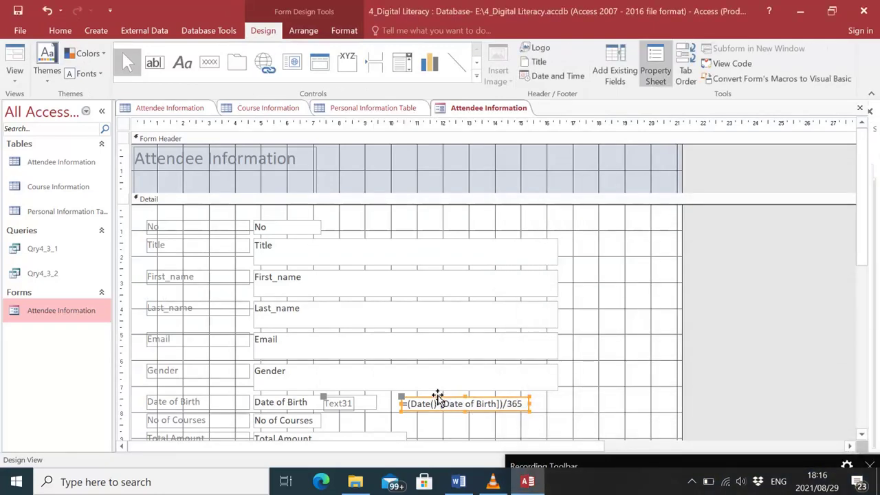
right_click(437, 400)
click(492, 110)
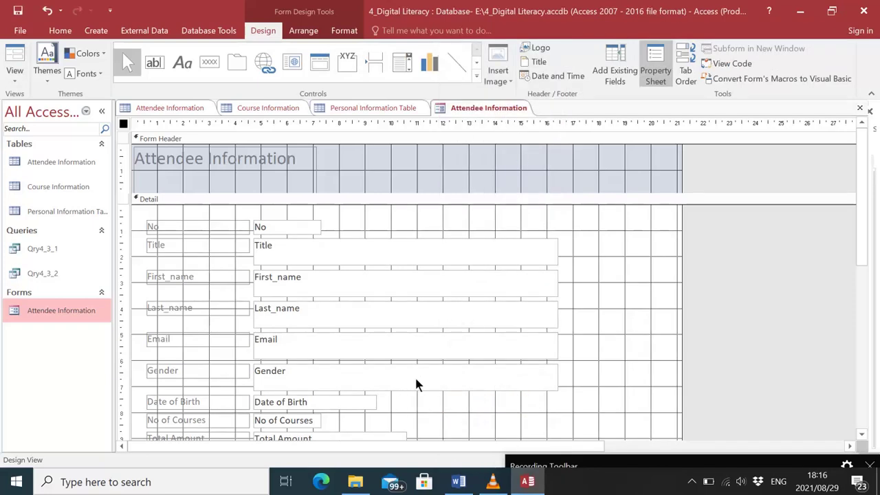
Draw a new text box beside the Date of Birth field and caption its label Age
click(305, 395)
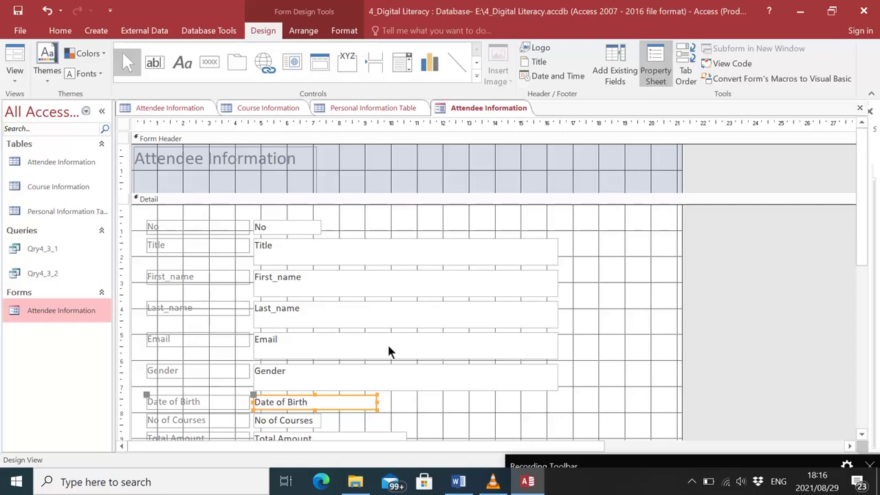
click(158, 66)
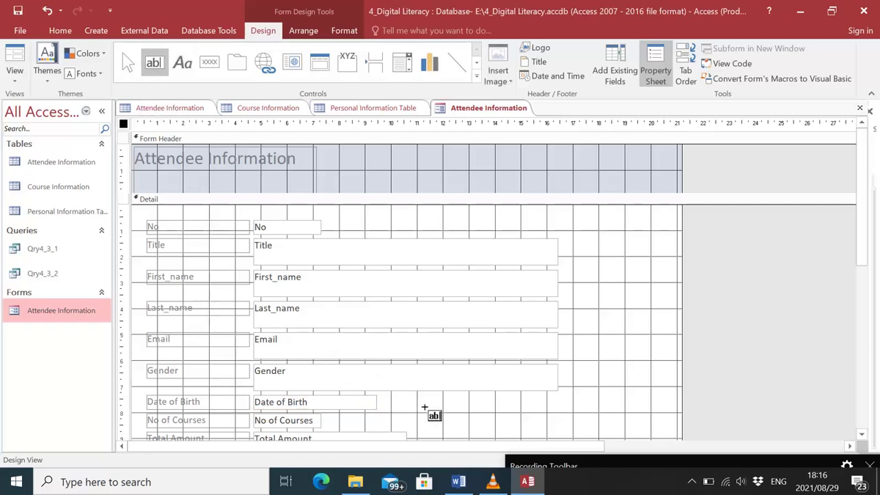
drag(469, 396, 586, 412)
click(505, 401)
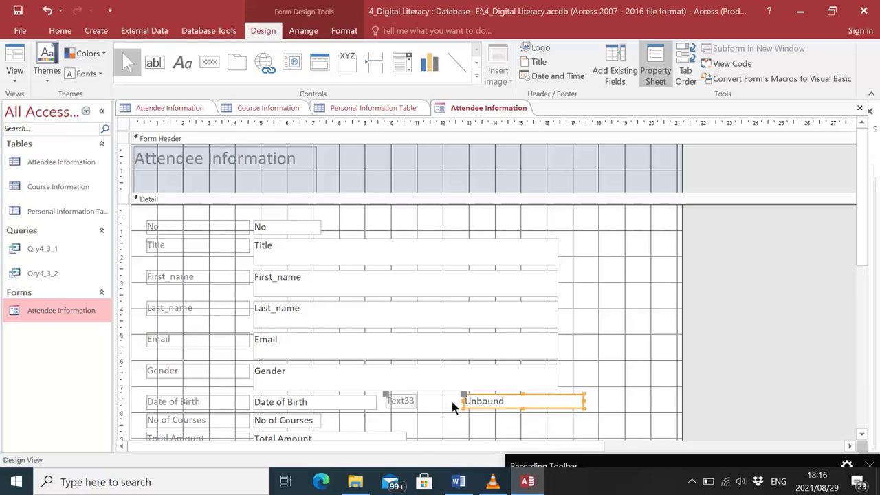
click(398, 401)
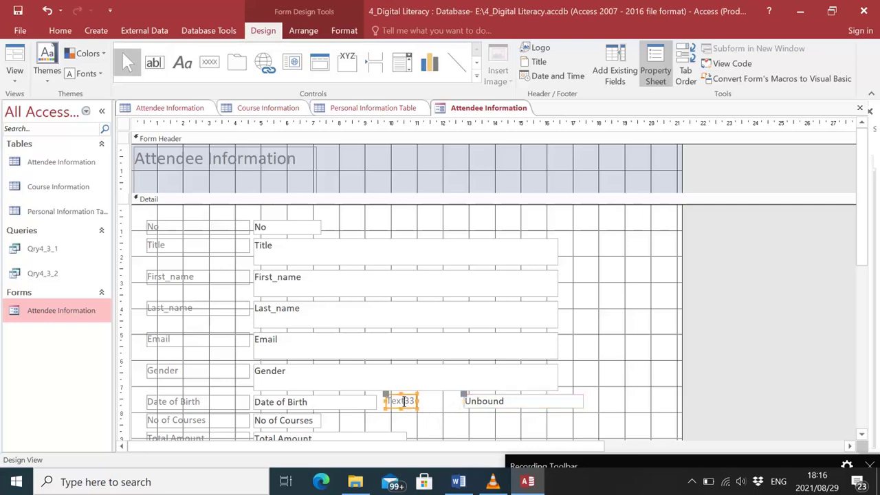
double_click(403, 400)
text(Age)
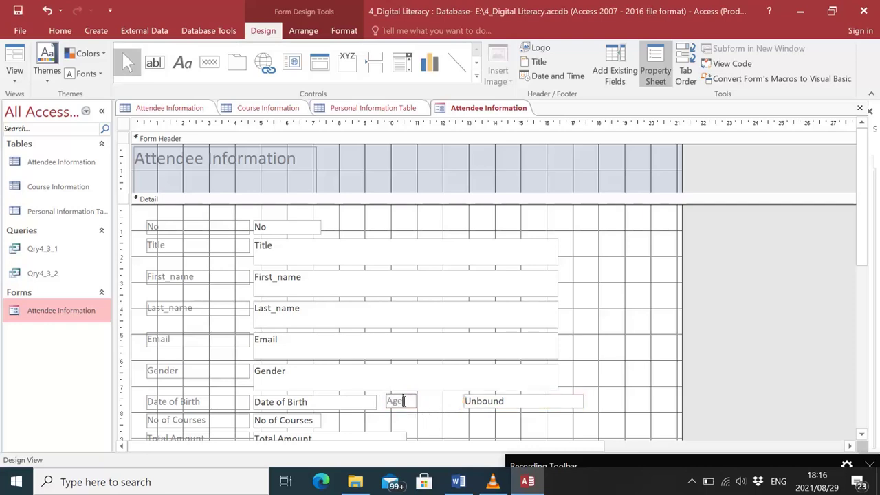
Enter the expression =(Date()-[Date of Birth])365 in the Age text box and try to open the form in Form View
click(502, 401)
click(505, 400)
text(=)
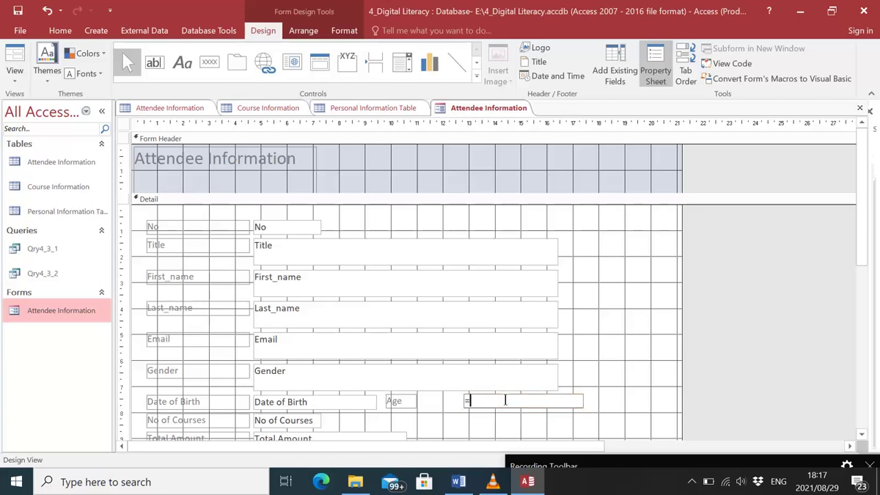
text((Date()-)
text([Date )
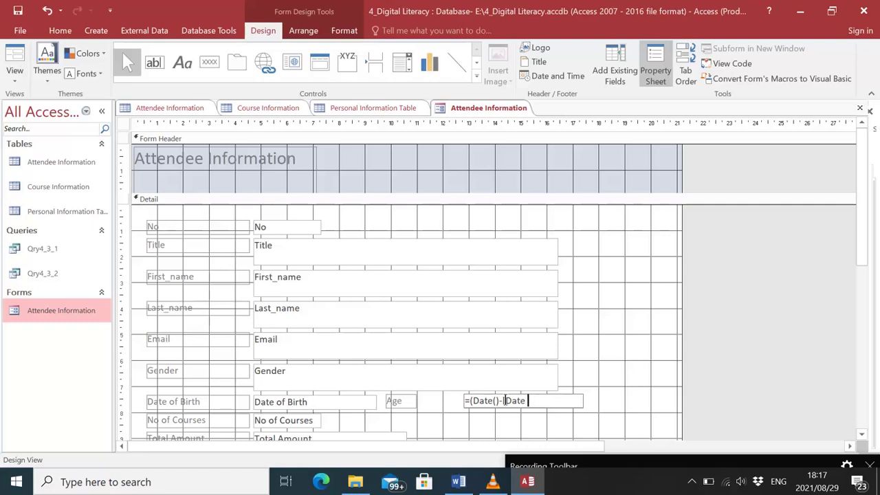
text(of Birth])/365)
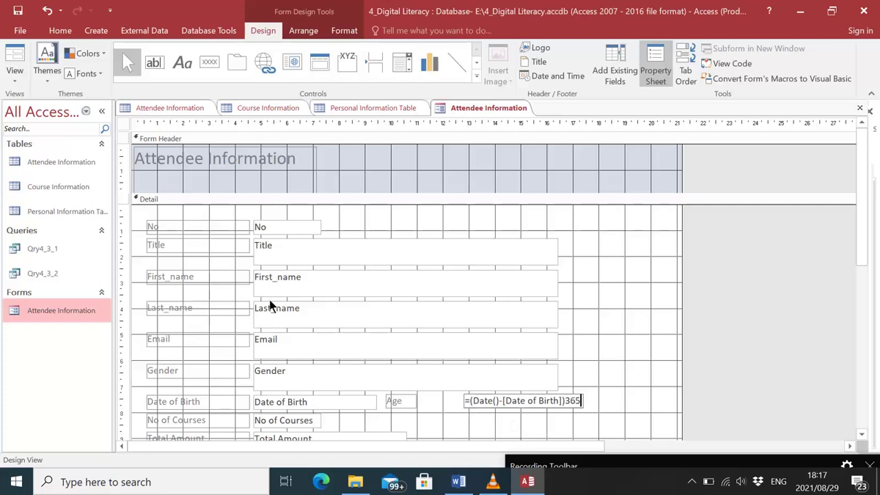
click(60, 316)
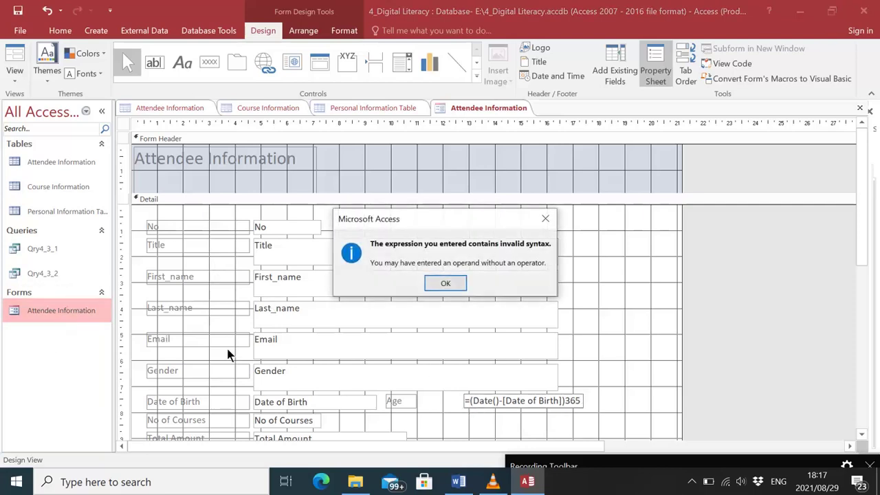
click(446, 284)
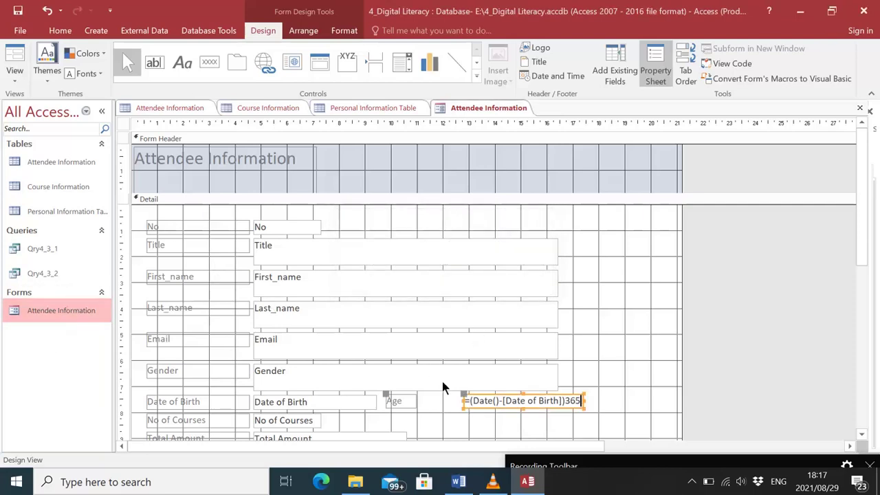
click(44, 306)
click(446, 283)
Correct the Age expression to =(Date()-[Date of Birth])/365 and inspect the calculated Age in Form View
click(564, 402)
text(/)
double_click(97, 321)
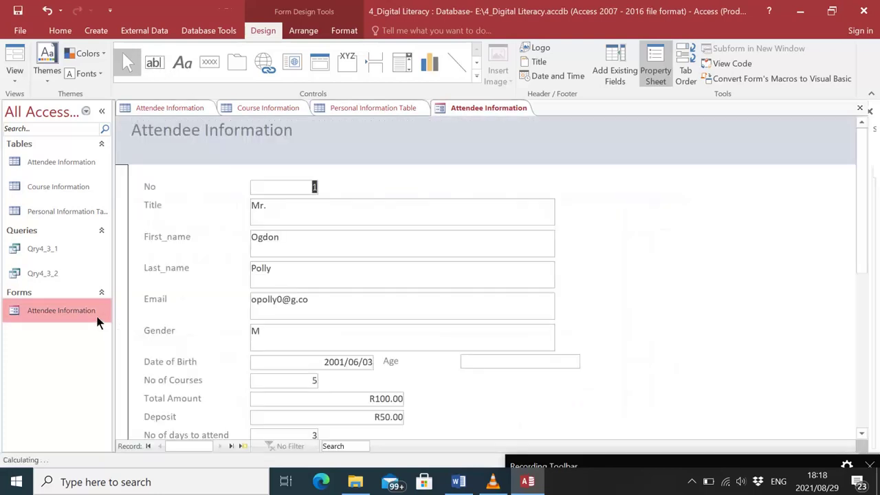
drag(464, 362, 558, 359)
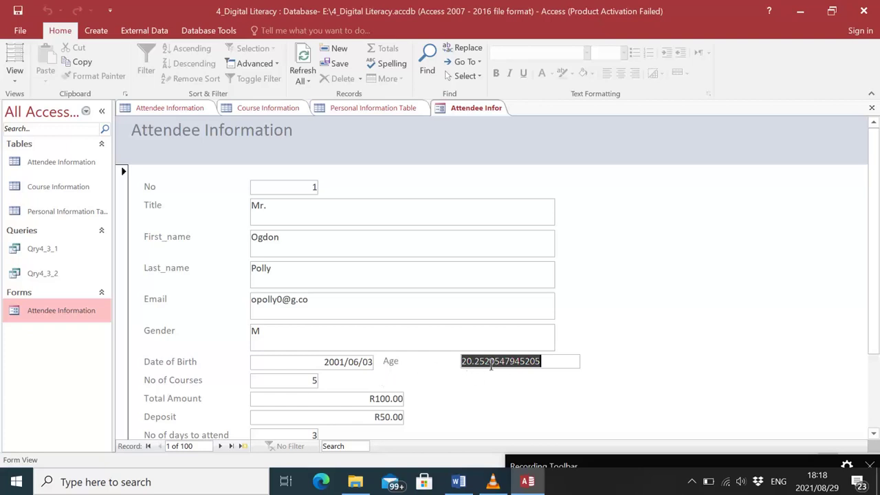
In Design View, change the Age expression to =Round((Date()-[Date of Birth])/365) and check the result in Form View
right_click(62, 321)
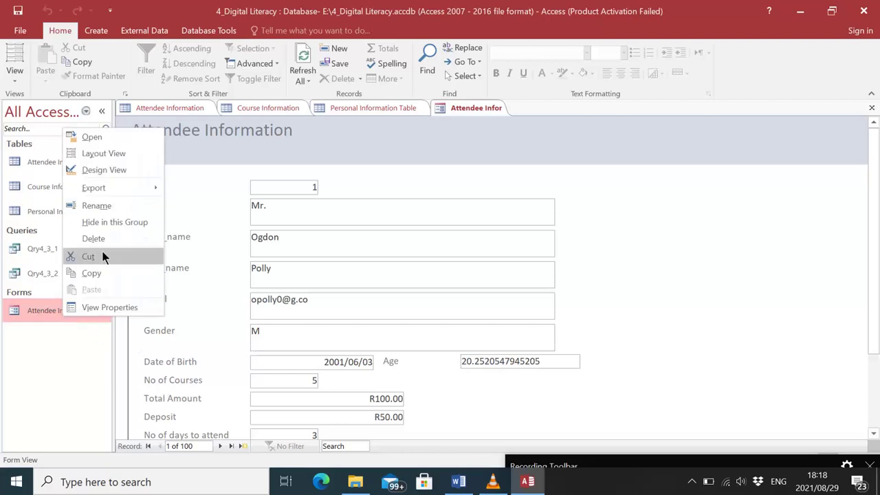
click(103, 170)
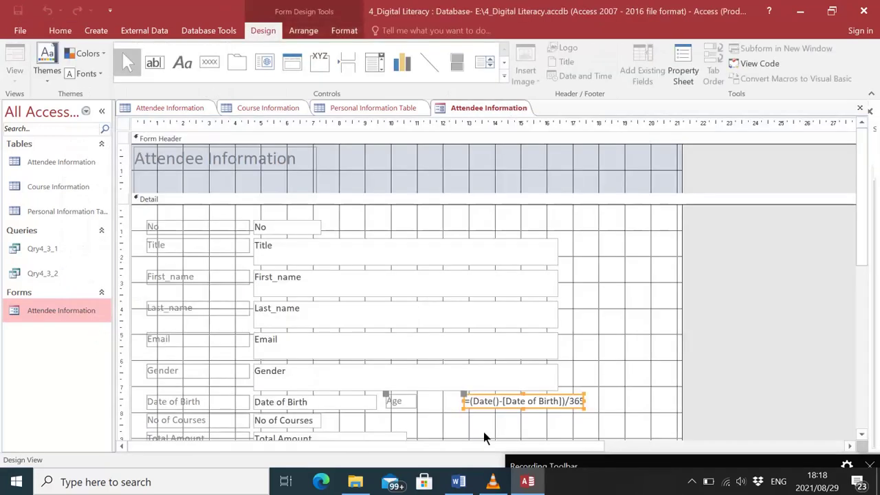
click(470, 402)
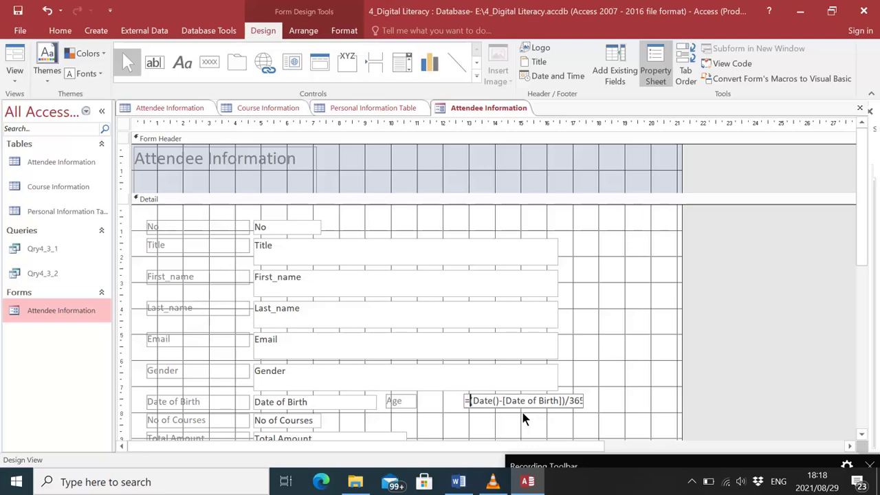
text(Roun)
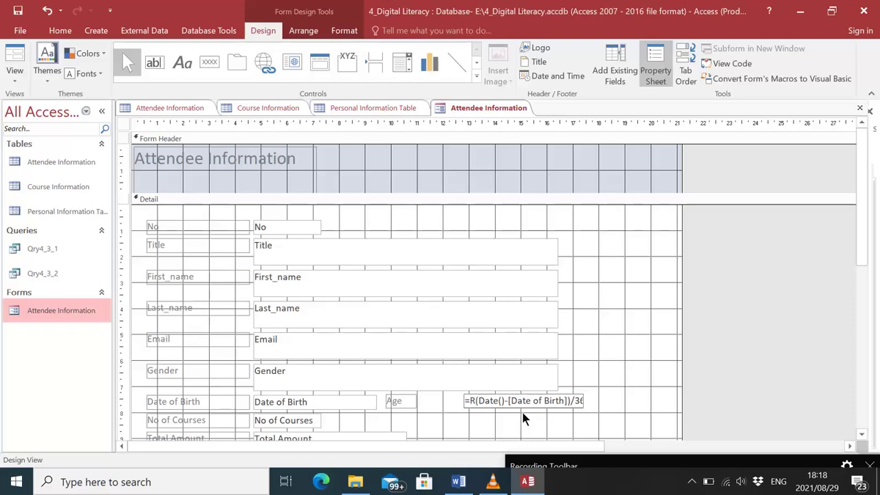
text(d)
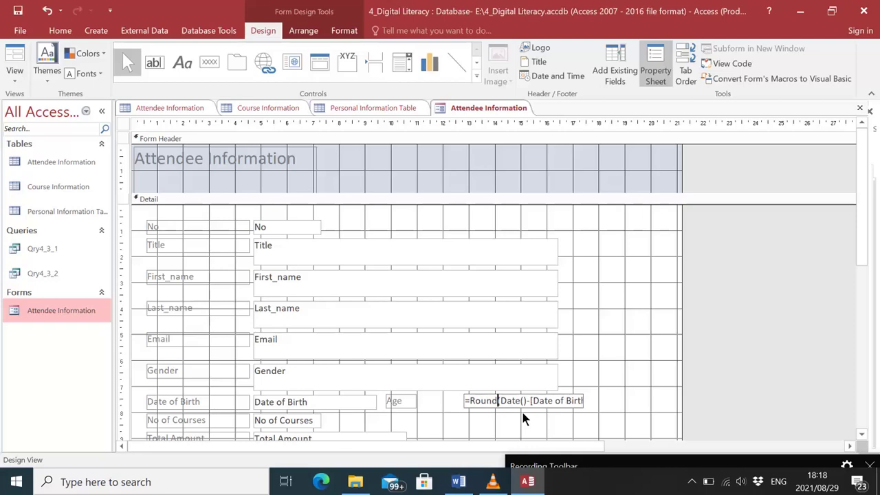
text((()
drag(503, 399, 618, 404)
click(585, 409)
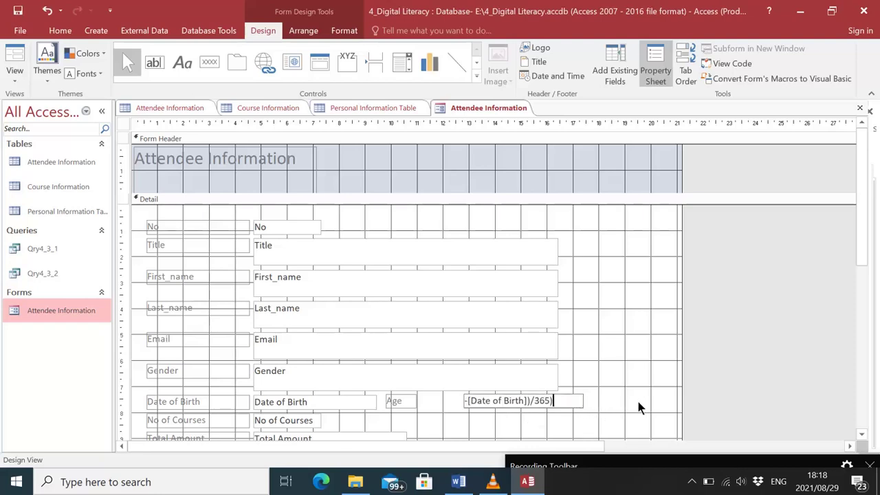
double_click(58, 312)
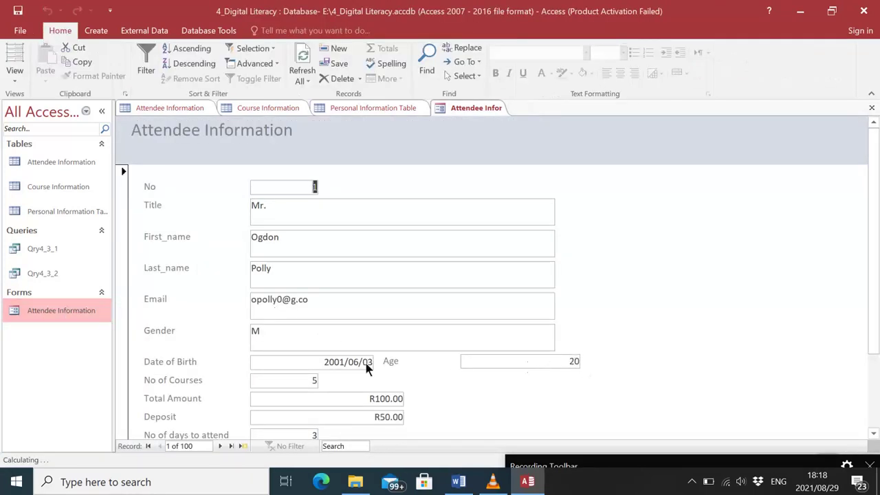
Return the form to Design View and examine the parts and brackets of the Age field's Round expression
right_click(64, 310)
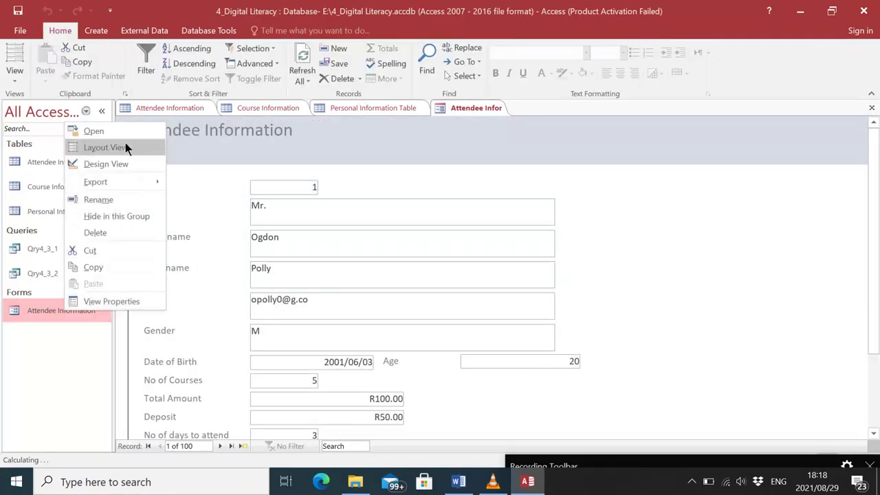
click(118, 162)
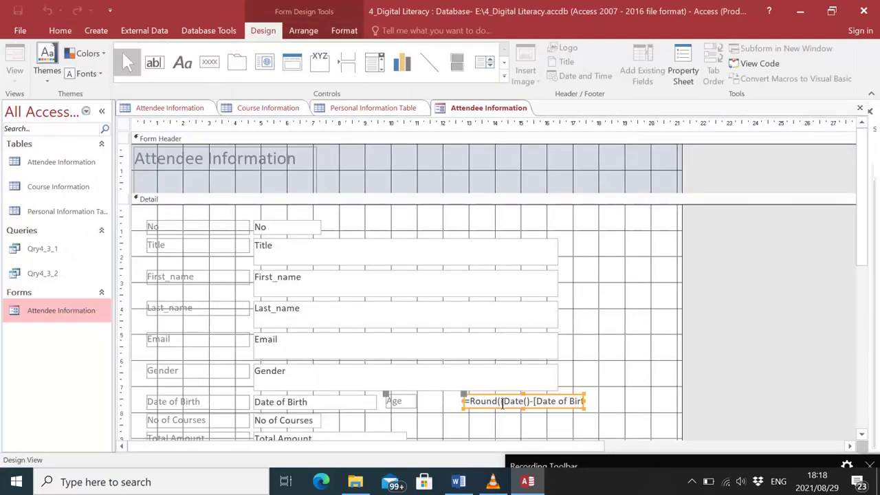
drag(501, 401, 532, 401)
click(502, 400)
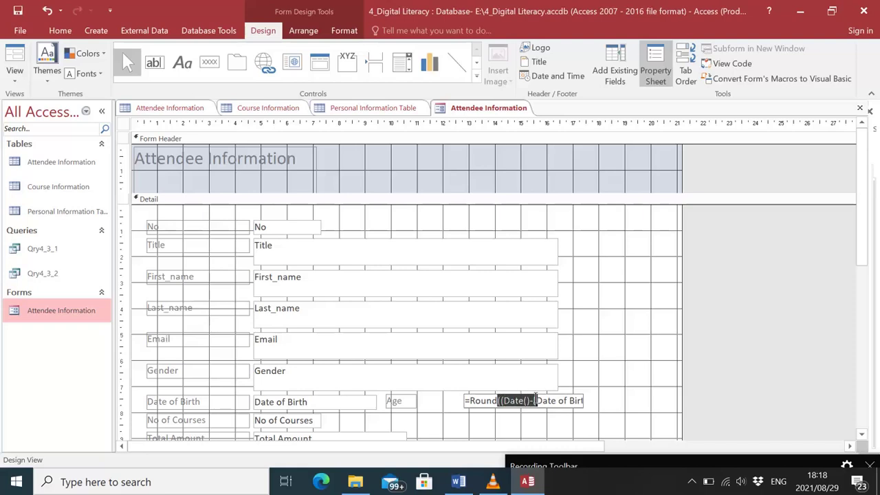
click(501, 400)
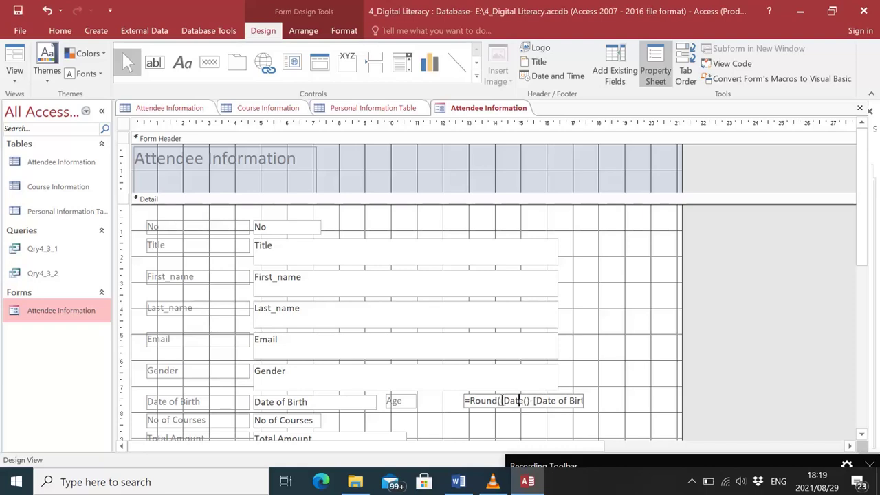
drag(500, 400, 582, 400)
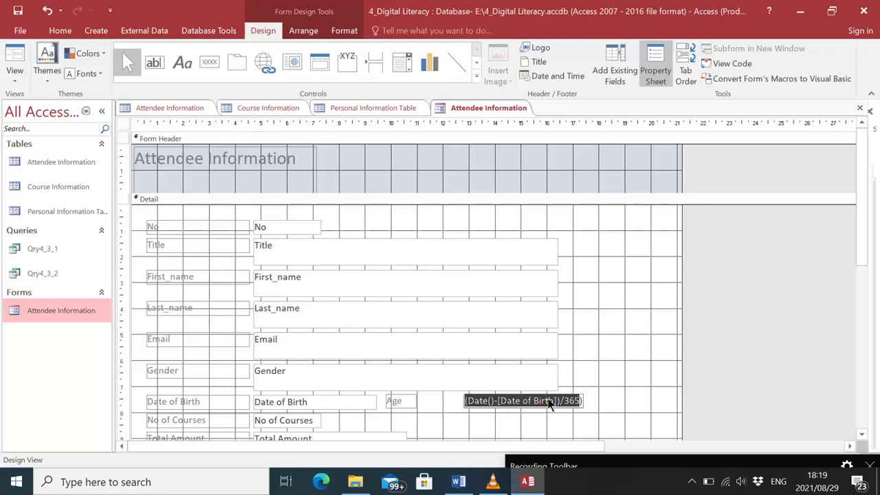
click(478, 400)
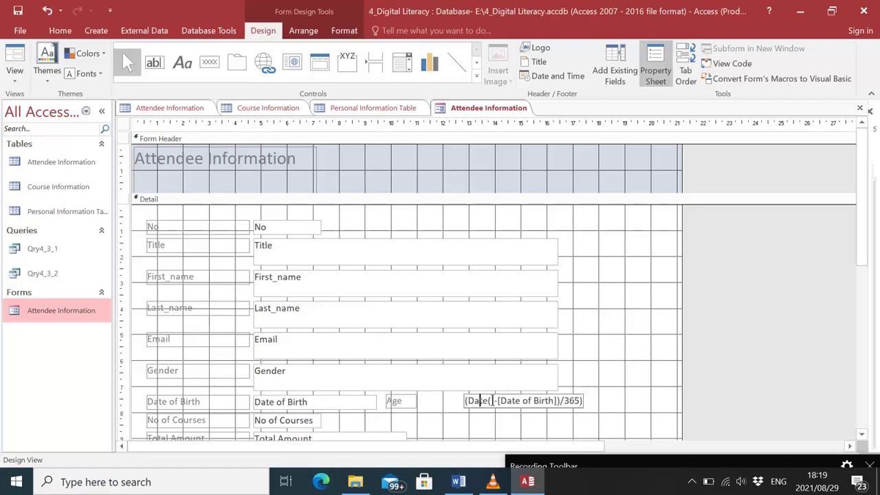
text(Round()
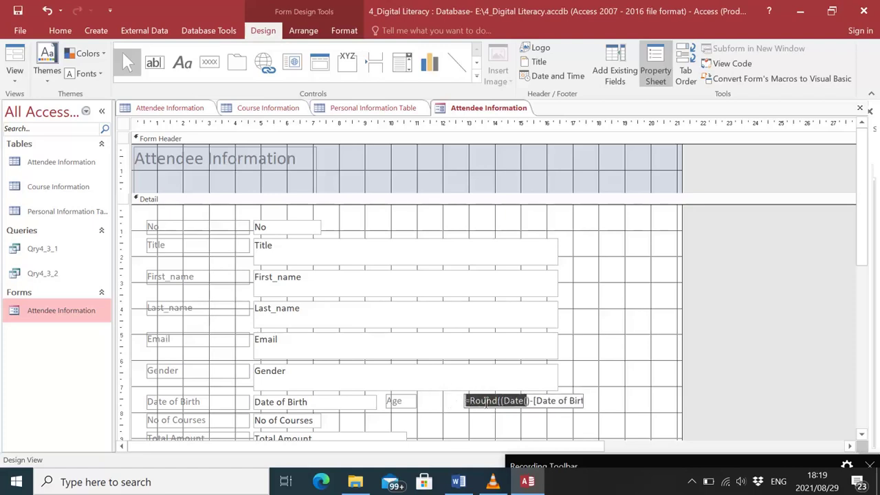
click(600, 385)
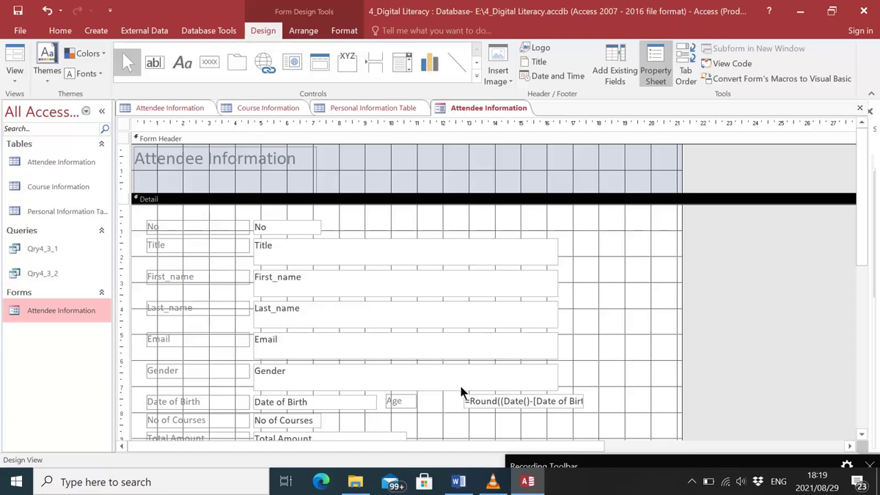
Open the query Qry4_3_1 in Design View and add the Level of Literacy field after No of Courses
right_click(43, 253)
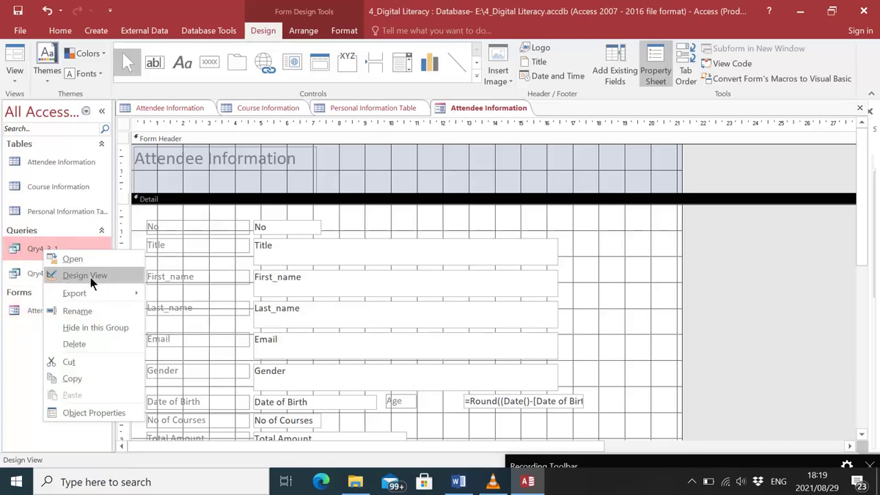
click(90, 275)
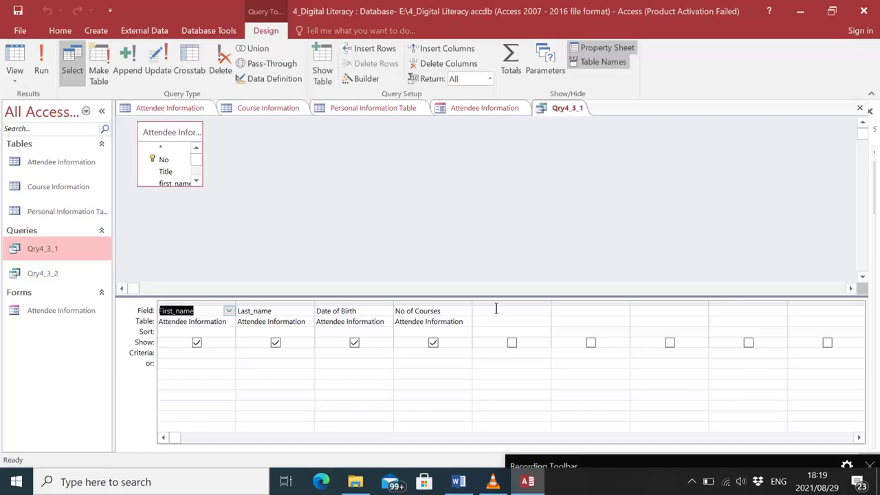
click(543, 311)
click(543, 310)
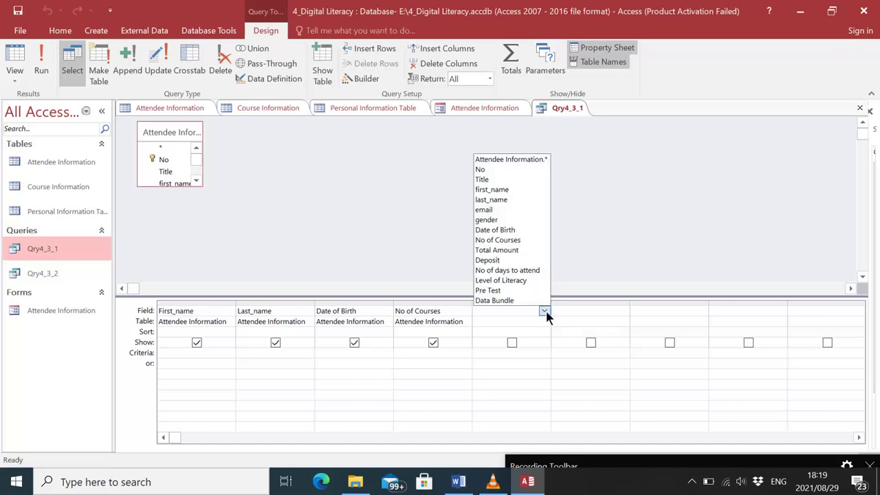
click(514, 281)
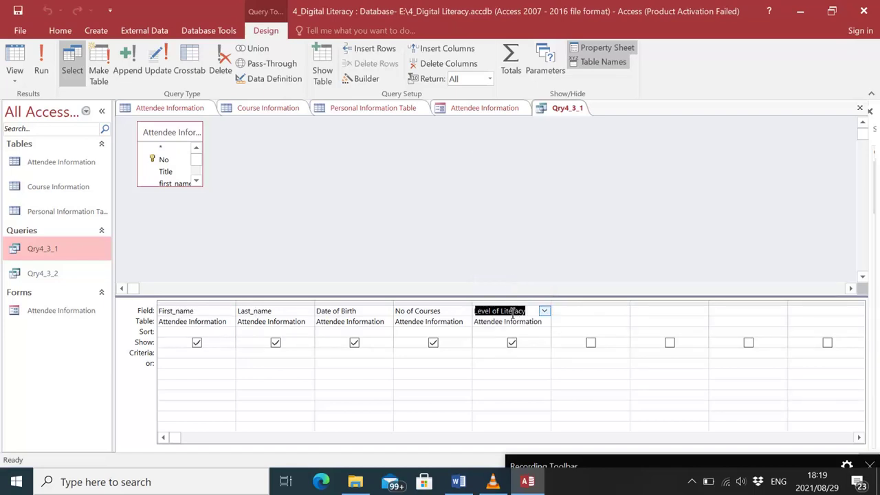
Sort the Level of Literacy field in Descending order and keep the field shown in the query results
click(497, 333)
click(543, 332)
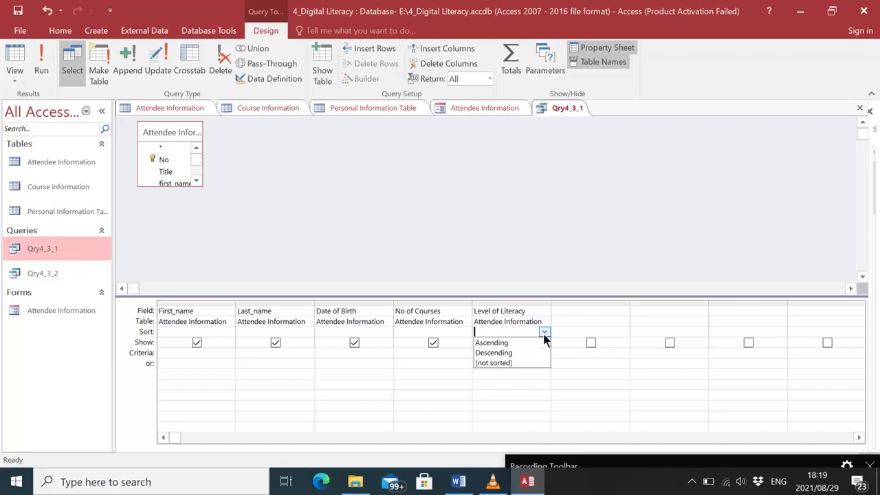
click(516, 352)
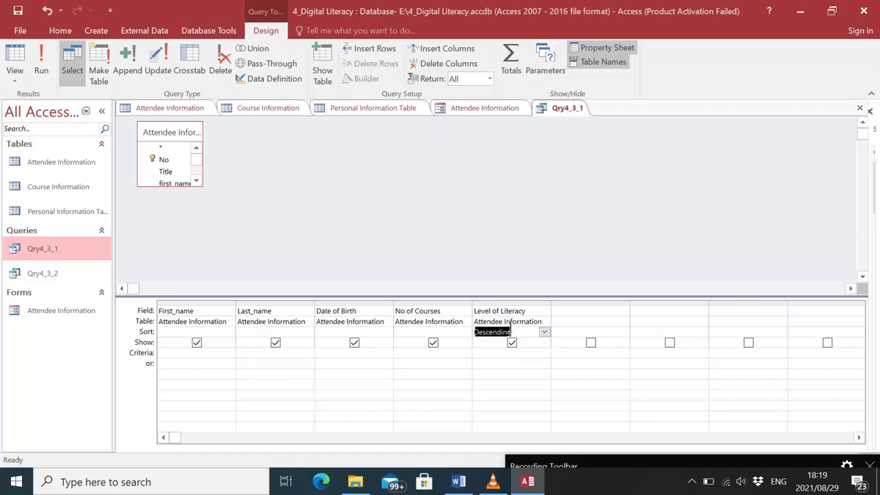
click(511, 342)
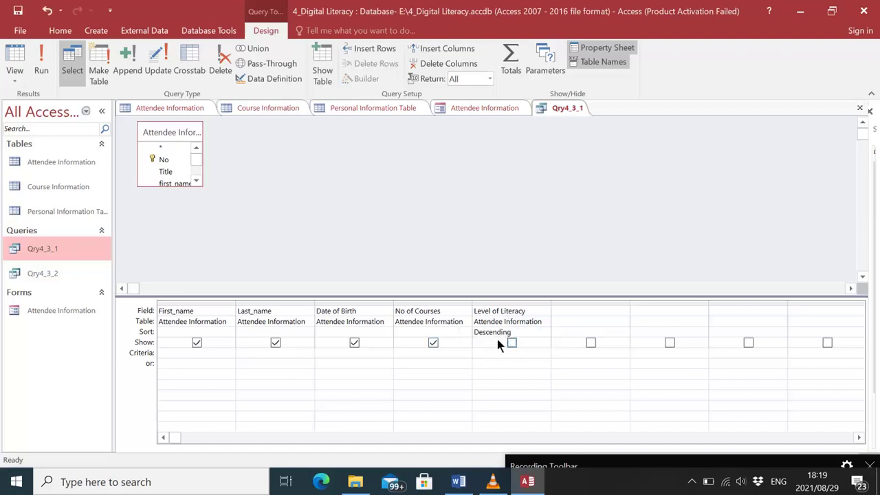
click(510, 342)
Enter a criterion under Date of Birth that limits the dates to those between Date() and #2003/01/01#
click(327, 353)
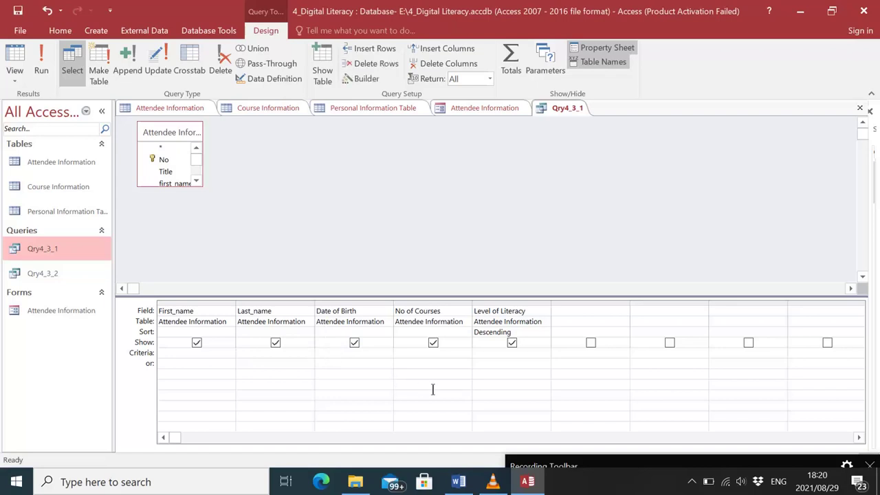
text(Betwee Date)
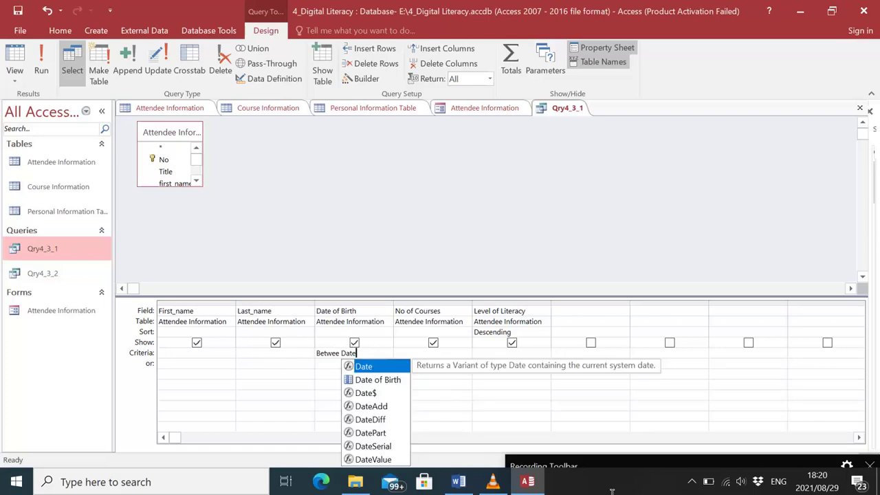
text(())
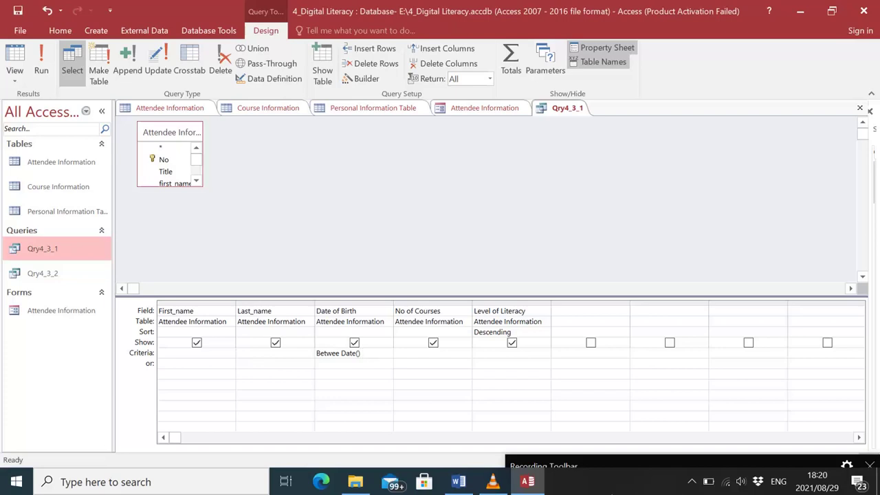
text( And #2003/01/01#)
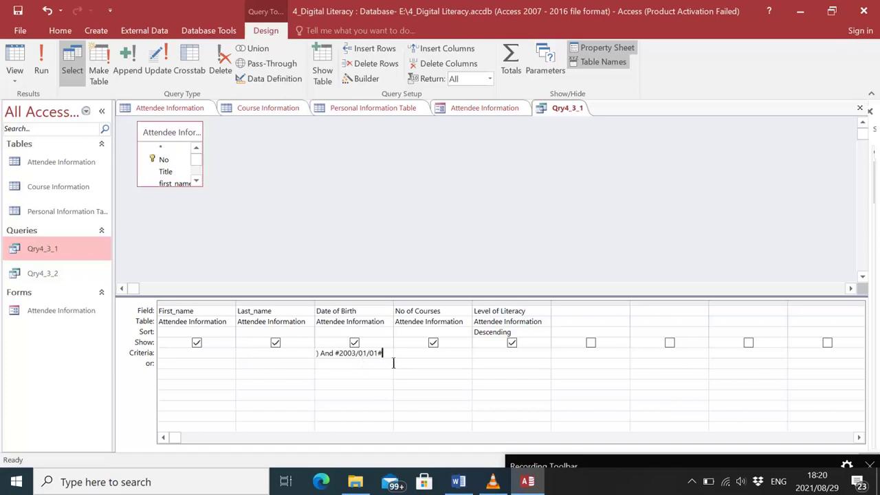
click(78, 254)
click(437, 287)
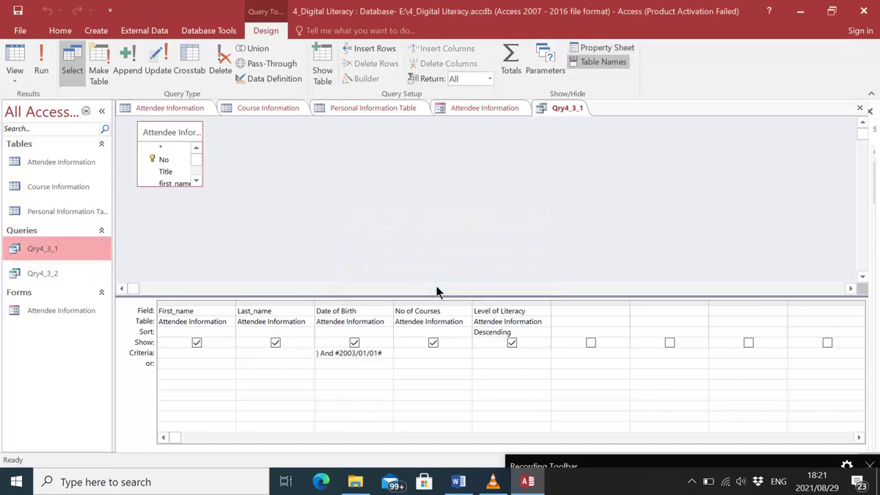
Correct the misspelled operator to Between in the Date of Birth criterion and open Qry4_3_1 to check its records
click(352, 352)
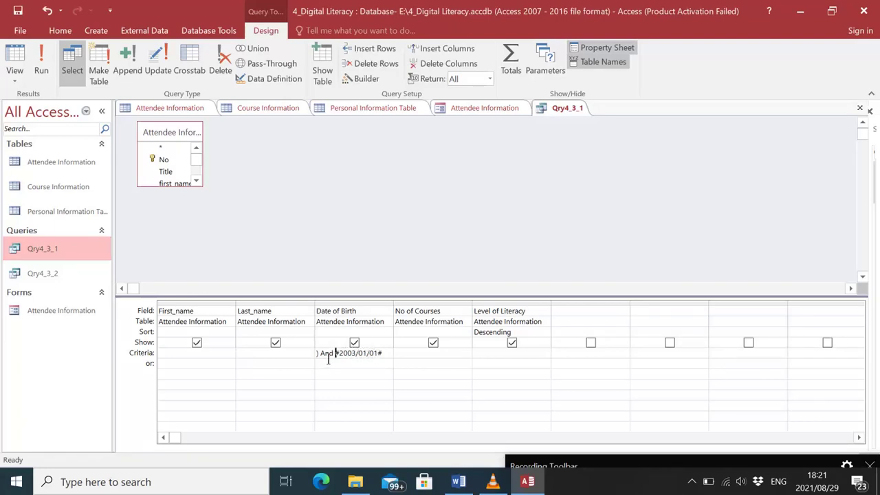
drag(318, 355, 296, 355)
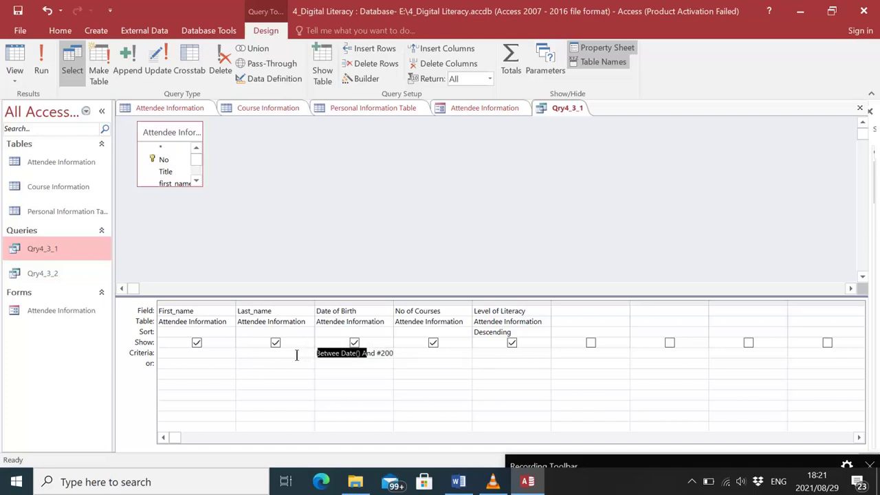
click(342, 355)
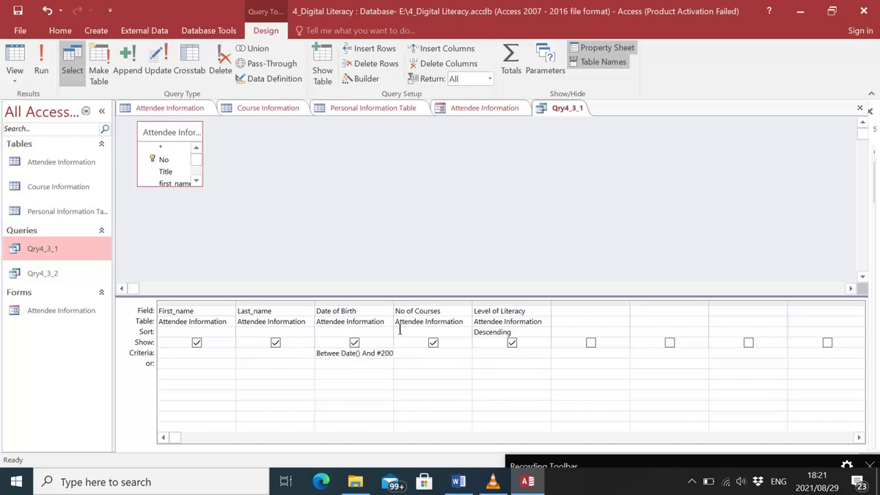
double_click(59, 256)
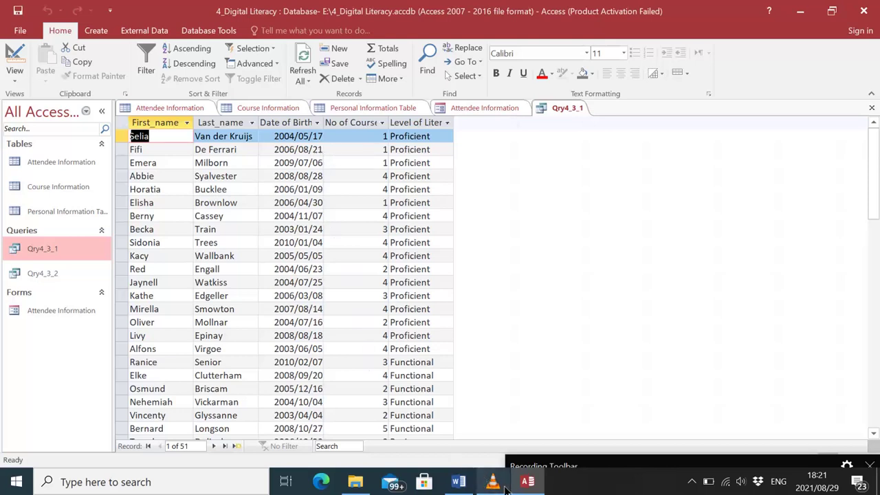
click(527, 481)
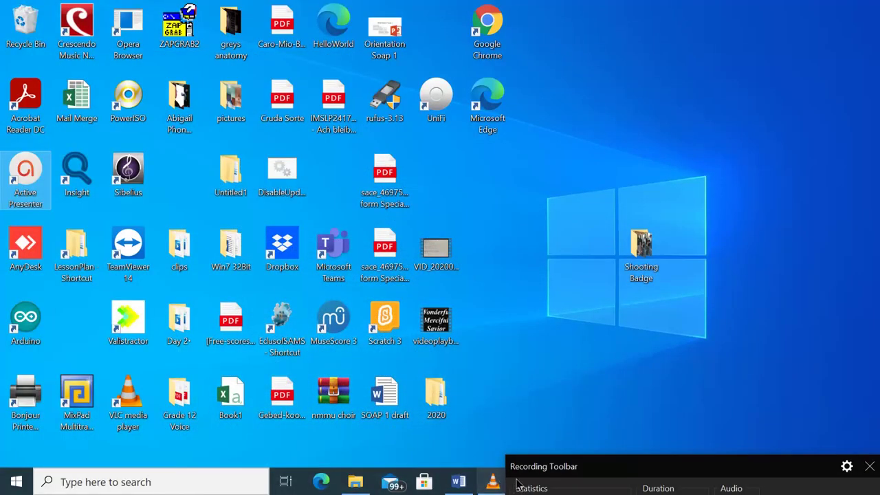
key(alt+Tab)
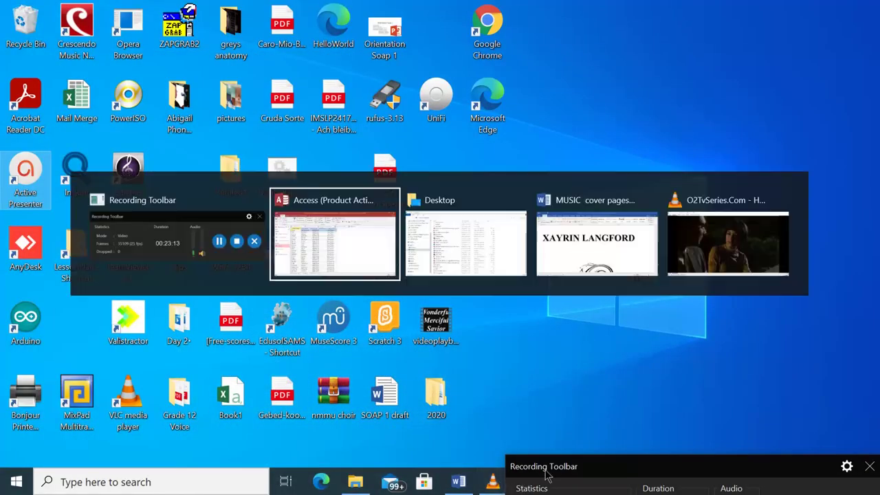
key(alt+Tab)
key(alt+Tab)
key(alt+Tab)
key(alt+Tab)
key(alt+Tab)
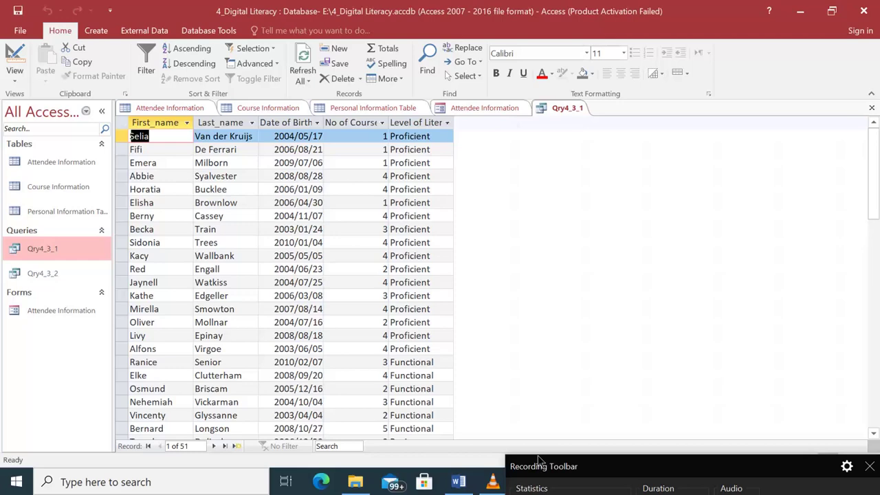
Return Qry4_3_1 to Design View and examine the parts of the Date of Birth criterion
right_click(48, 246)
click(86, 271)
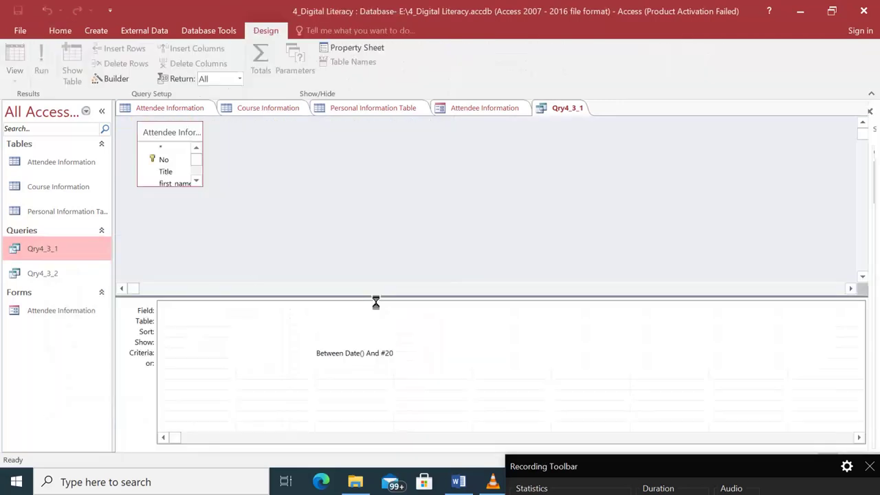
drag(317, 353, 407, 353)
click(347, 352)
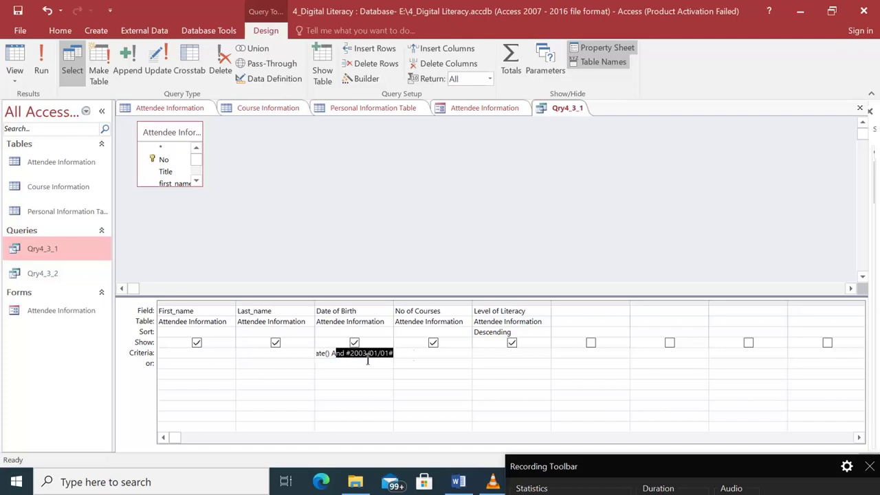
click(357, 356)
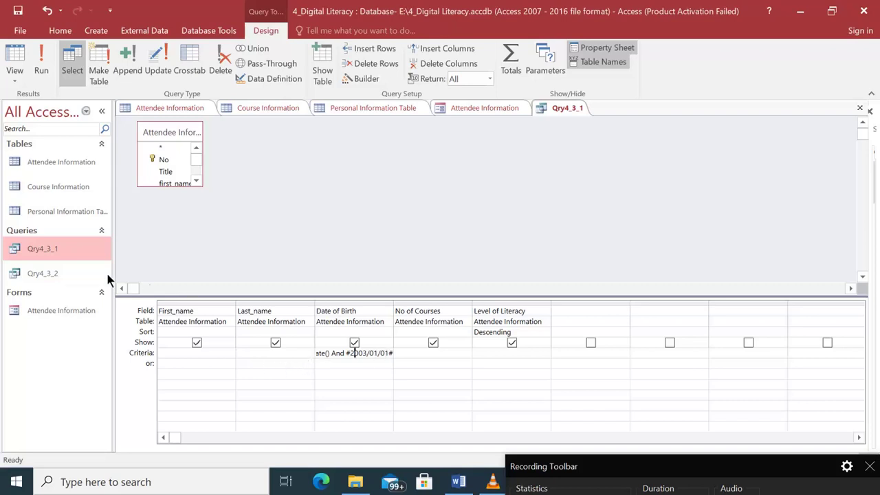
Open the query Qry4_3_2 in Design View, enter <>Vodacom in the Data Bundle field's Sort cell and copy it
right_click(55, 272)
click(85, 292)
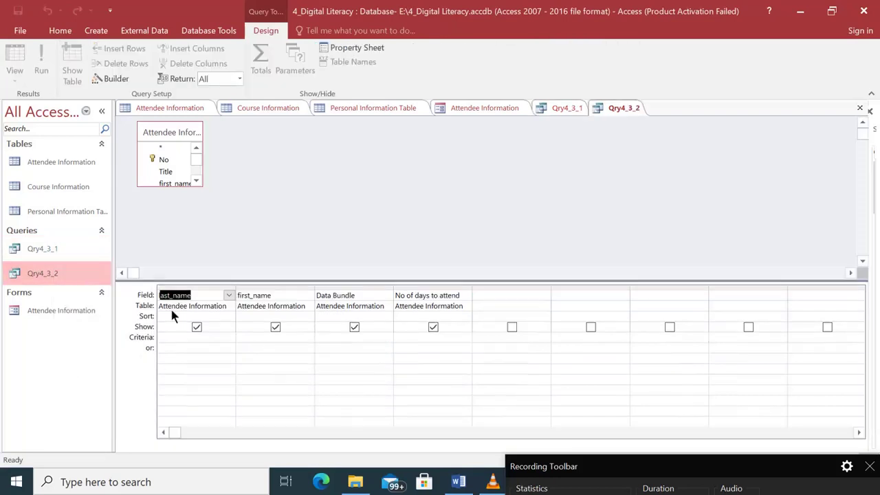
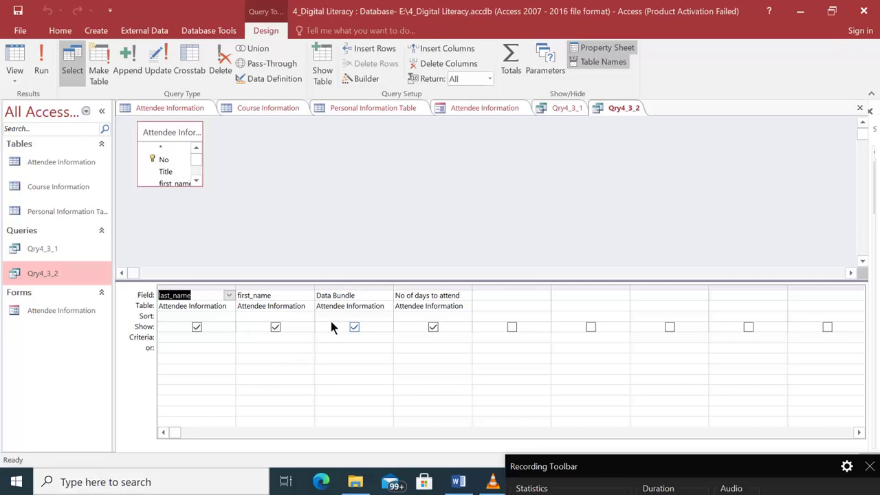
click(334, 316)
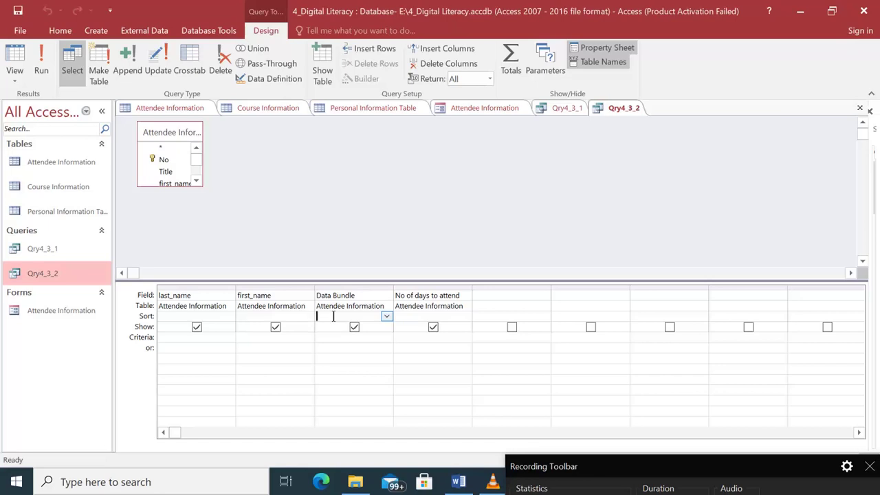
text(<>Vodacom)
drag(357, 317, 314, 315)
key(ctrl+c)
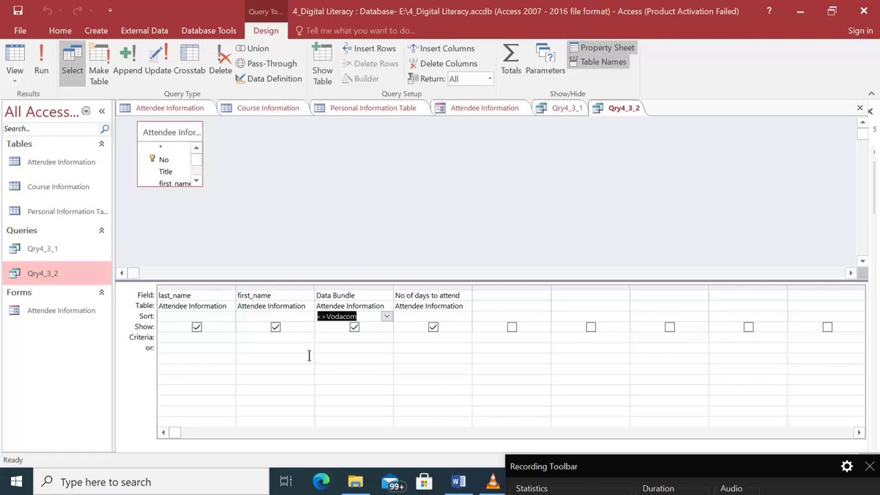
Move the copied <>Vodacom condition from the Data Bundle field's Sort cell to its Criteria cell and run the query
click(48, 277)
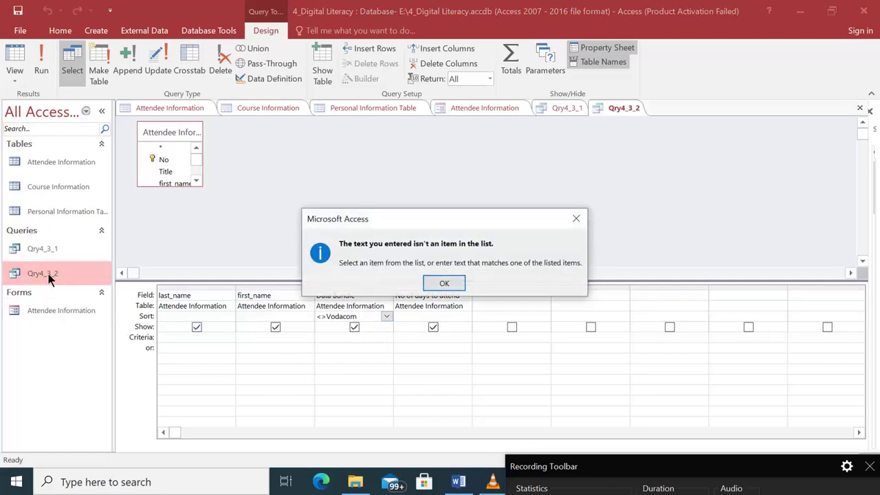
click(442, 283)
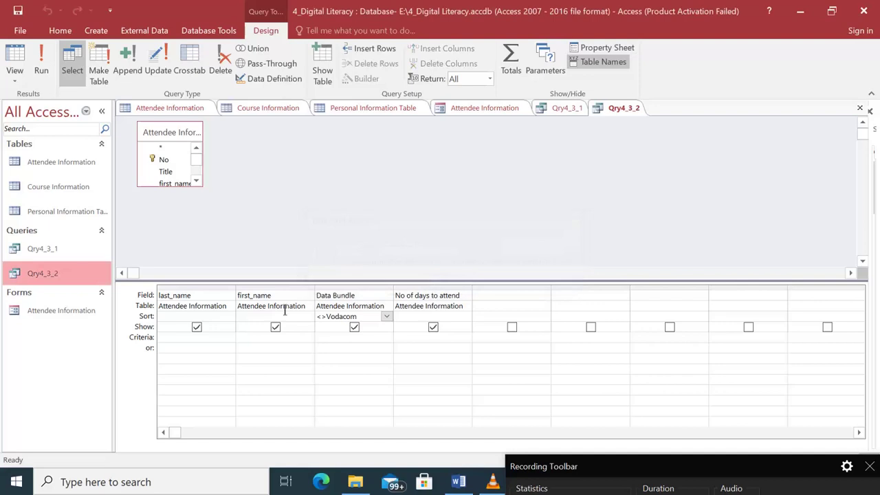
click(52, 269)
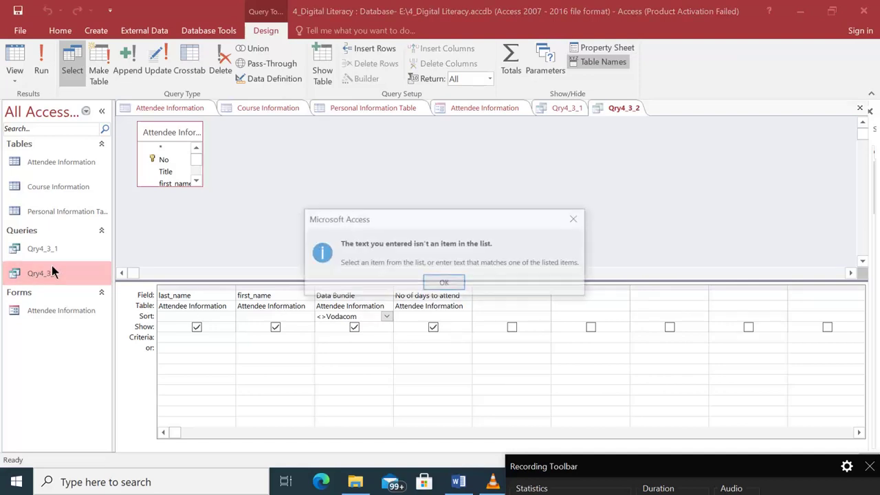
click(446, 283)
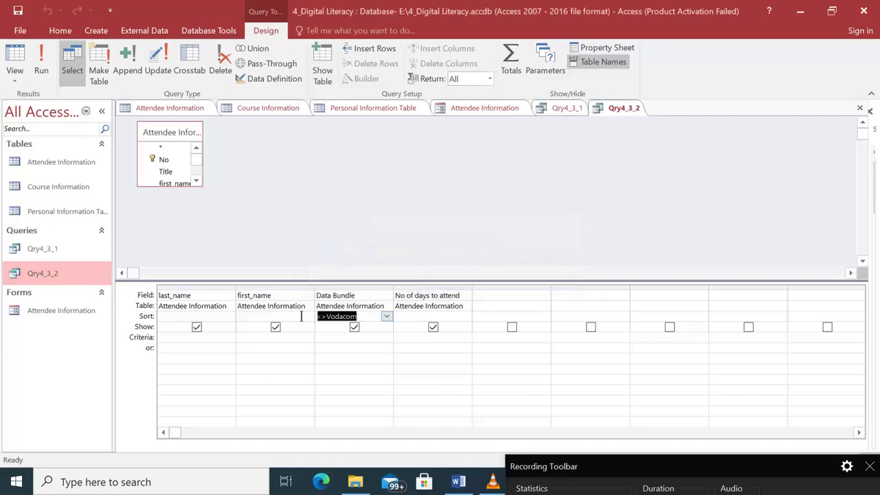
key(Delete)
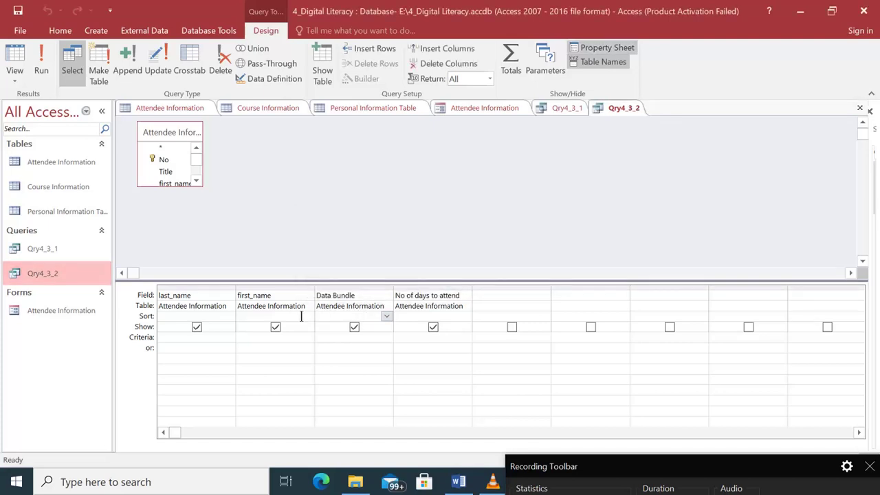
click(330, 339)
key(ctrl+v)
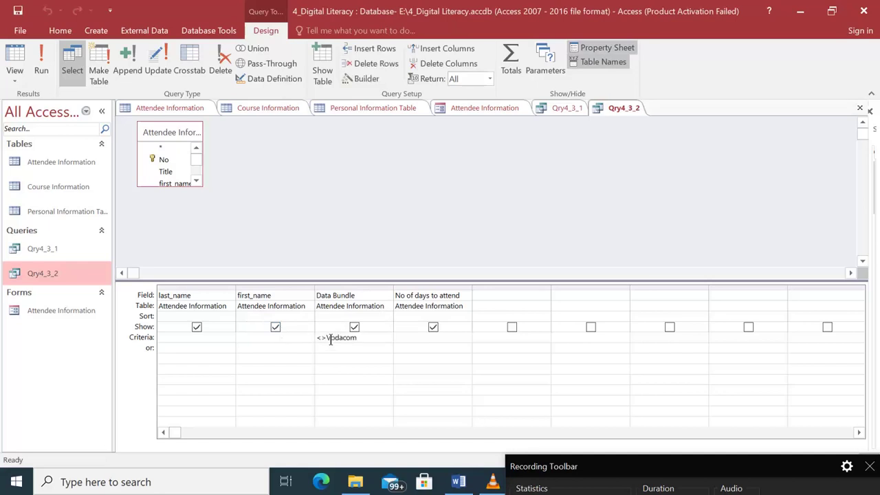
click(44, 61)
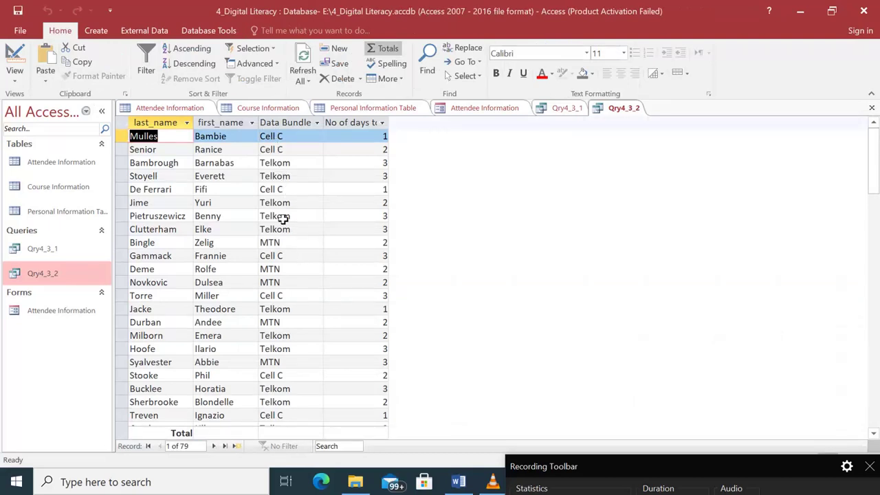
Return Qry4_3_2 to Design View and enter a calculated Data field multiplying [No of days to attend] by 30 in the next empty column
right_click(63, 275)
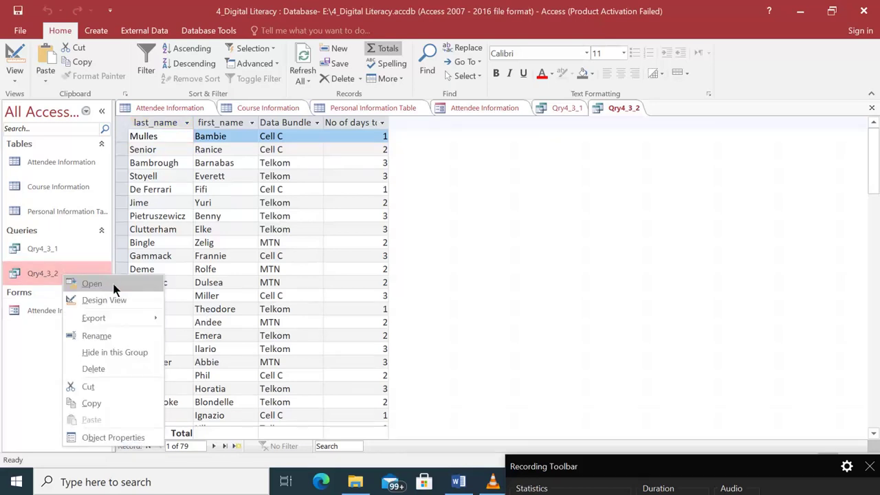
click(111, 299)
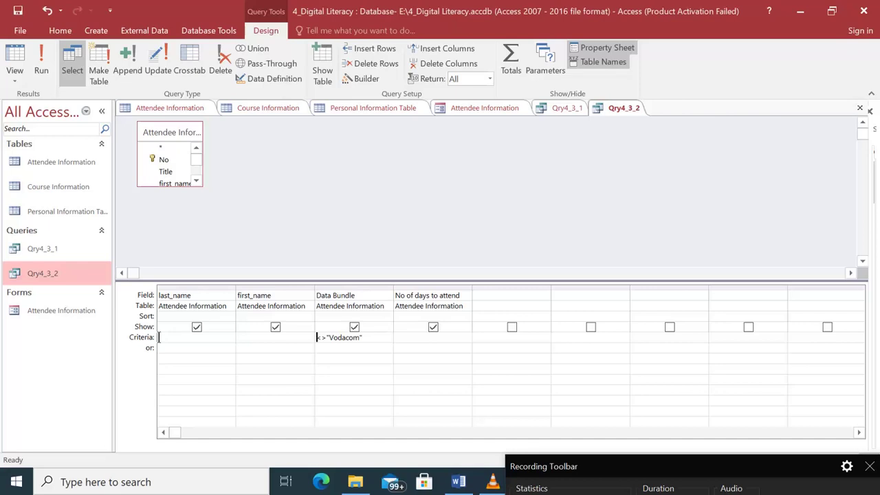
click(480, 294)
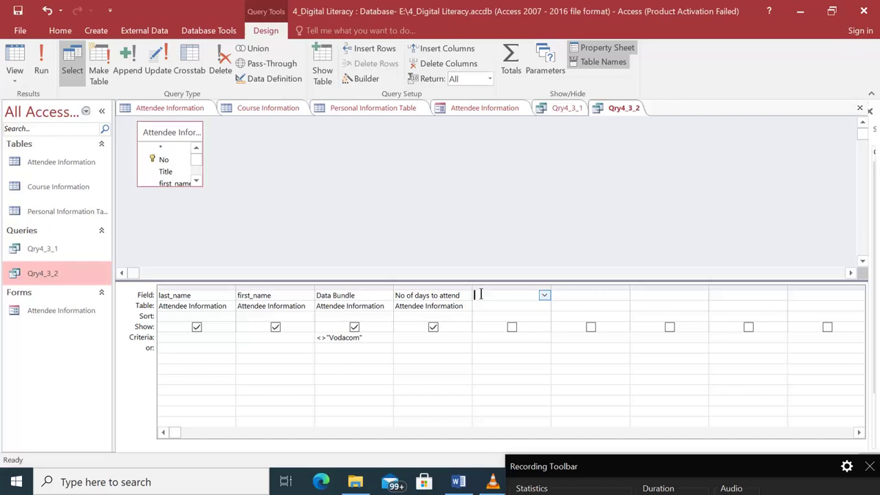
text(Dat)
text(a)
text(:)
text([N)
text(o of )
text(days)
text( to atte)
text(nd)
text(])
text( *3)
text(0)
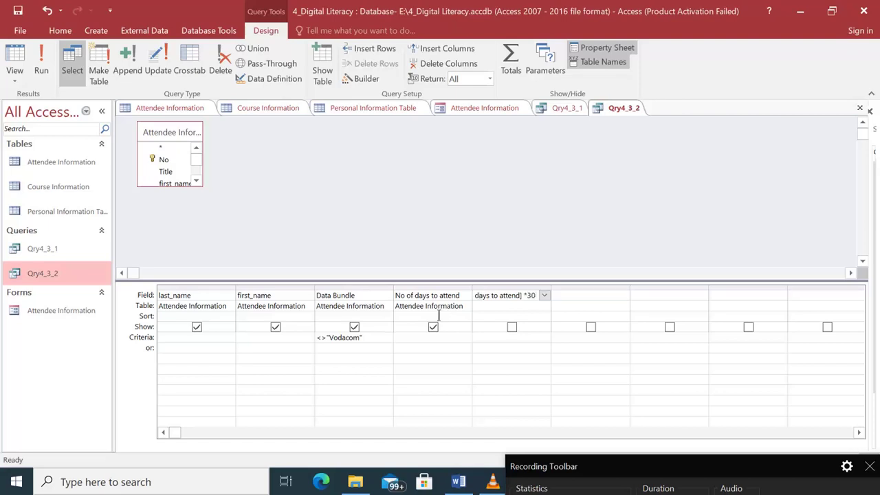
Correct the syntax of the calculated field in Qry4_3_2 to Data:[No of days to attend]*30 and run the query
click(62, 264)
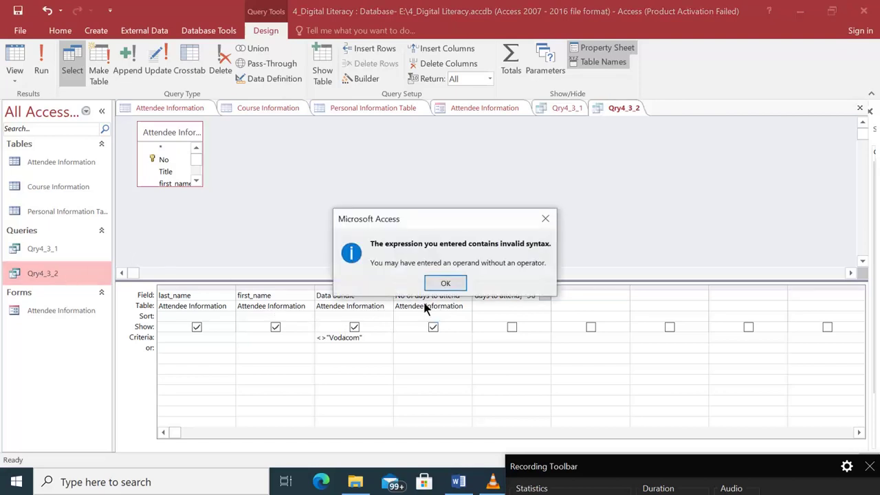
click(440, 281)
click(502, 295)
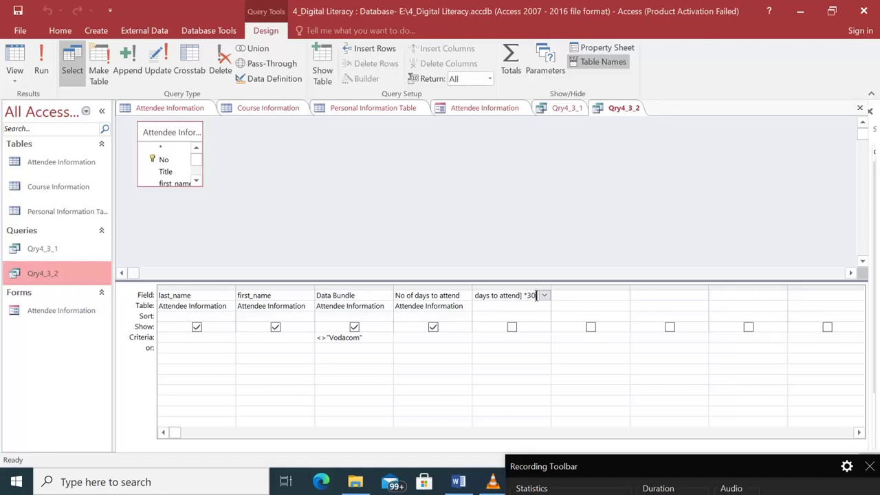
click(521, 295)
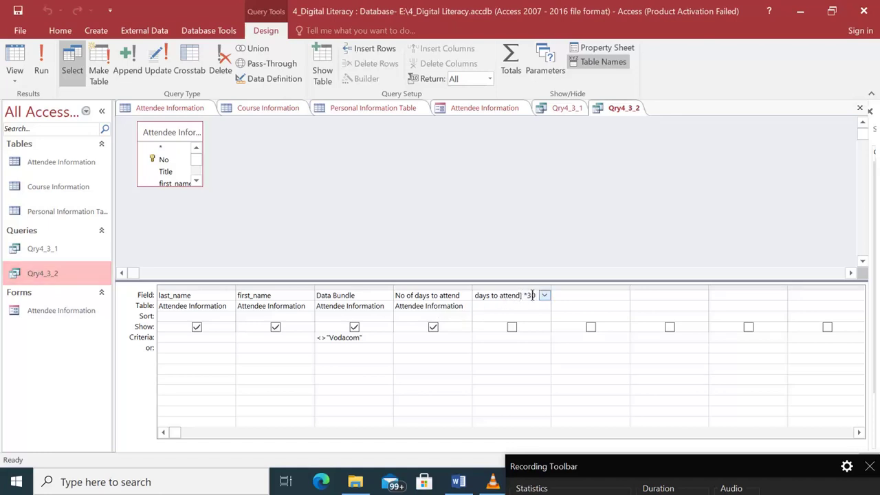
key(Delete)
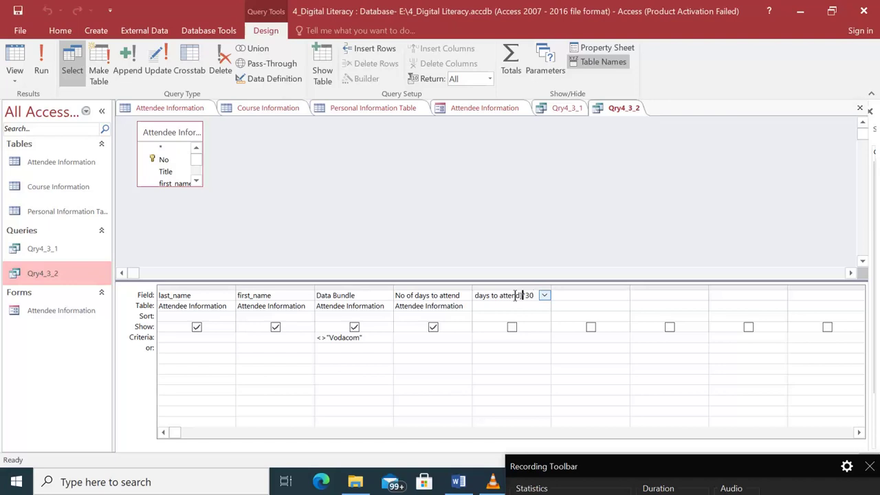
click(48, 57)
click(446, 283)
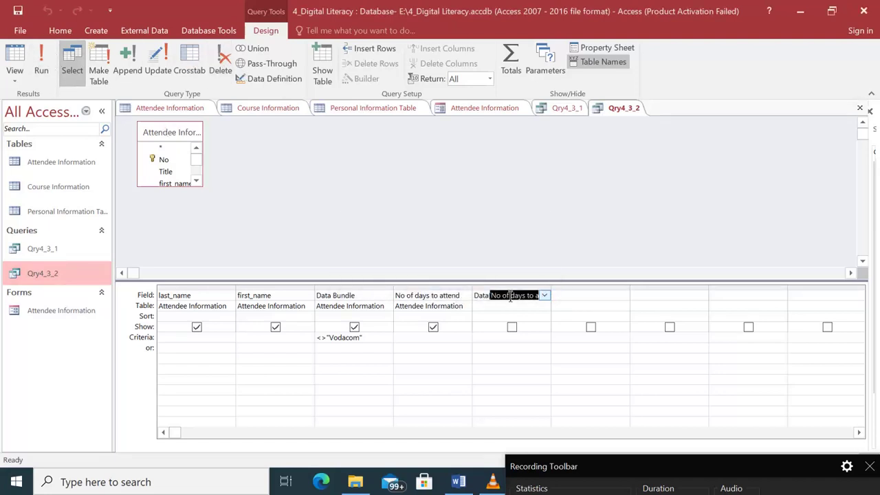
click(490, 294)
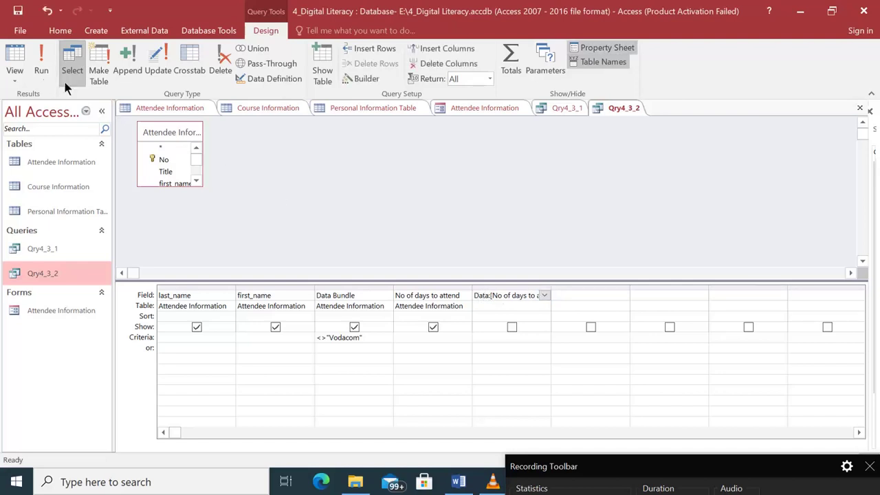
click(40, 64)
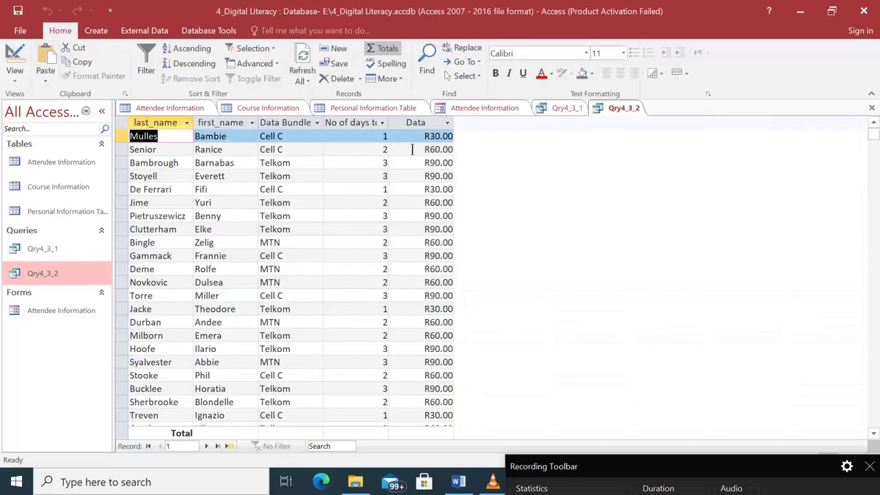
Compare the Data amounts with the number of days to attend in the first three records
click(431, 137)
click(424, 149)
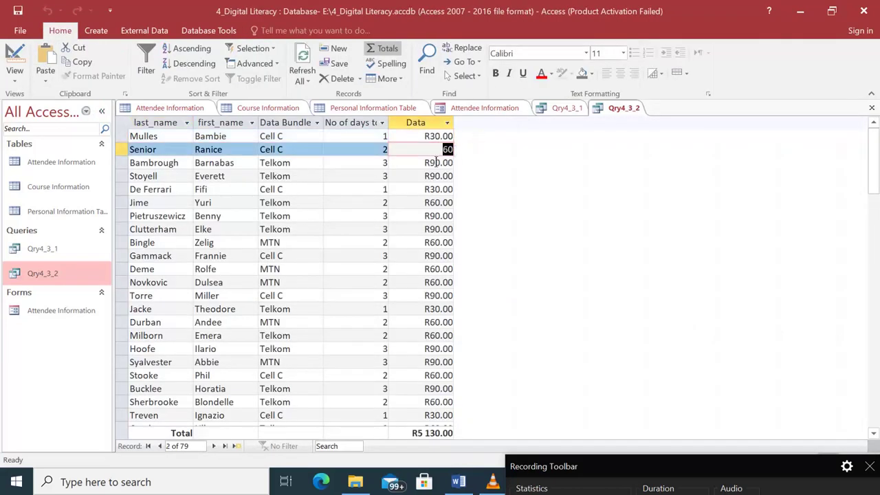
click(386, 163)
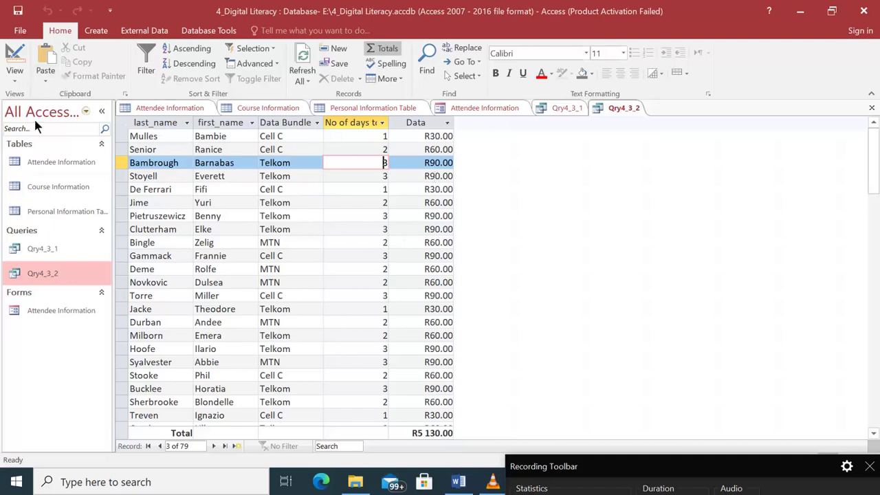
Return Qry4_3_2 to Design View and delete the whole calculated Data expression from its Field cell
right_click(59, 273)
click(101, 297)
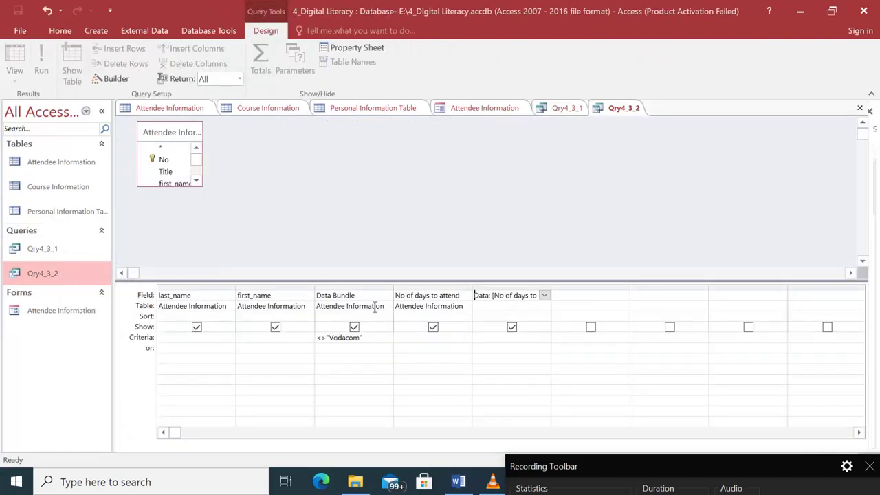
click(490, 294)
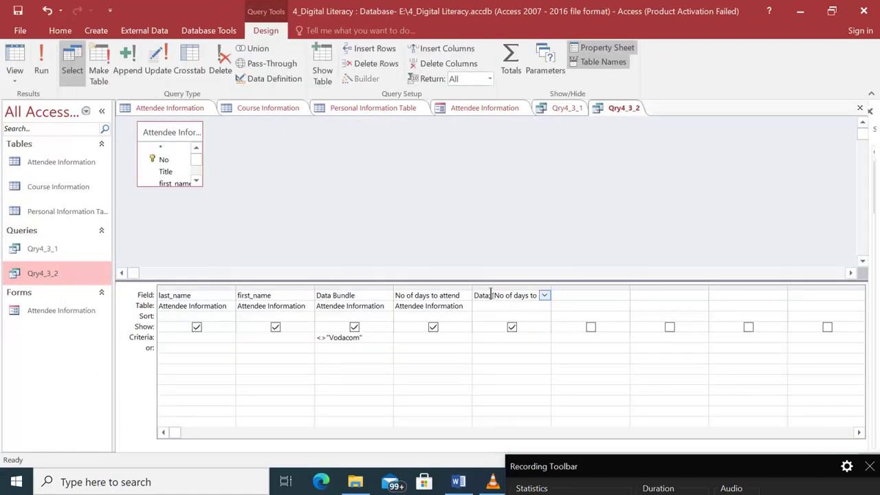
drag(476, 295, 561, 300)
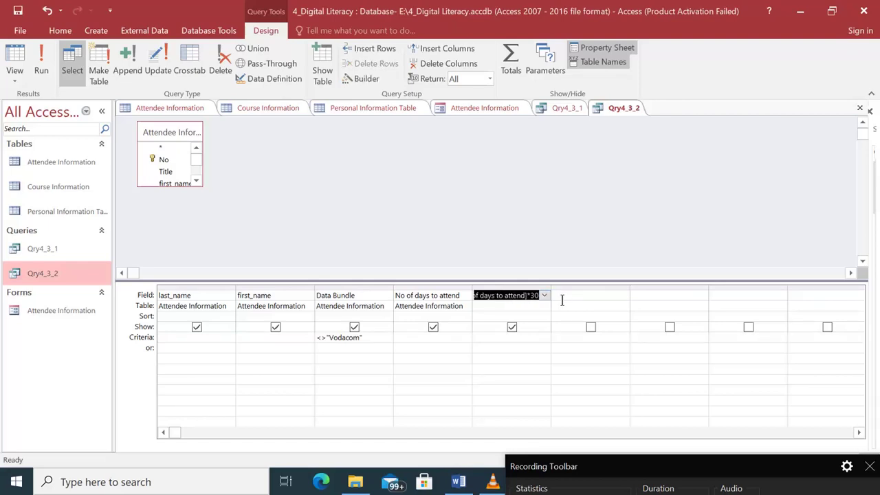
key(Delete)
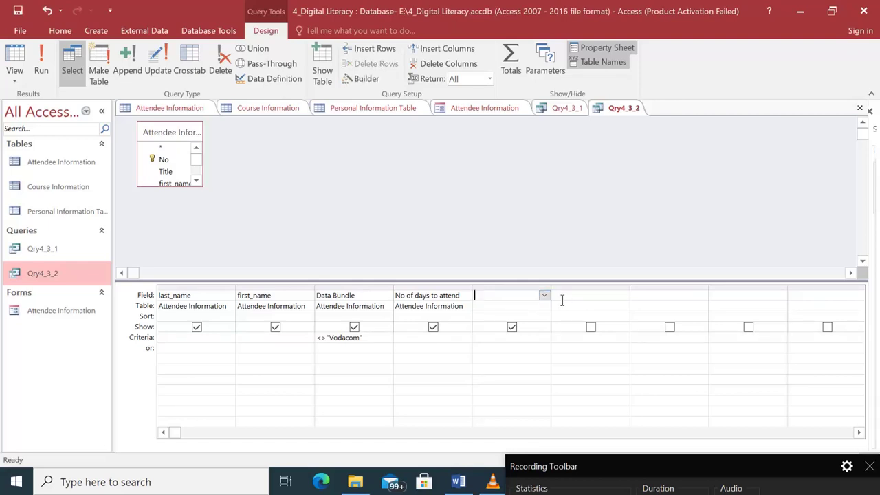
Build the expression [No of days to attend] *30 in the empty Field cell with the Expression Builder and name the field Data
click(355, 79)
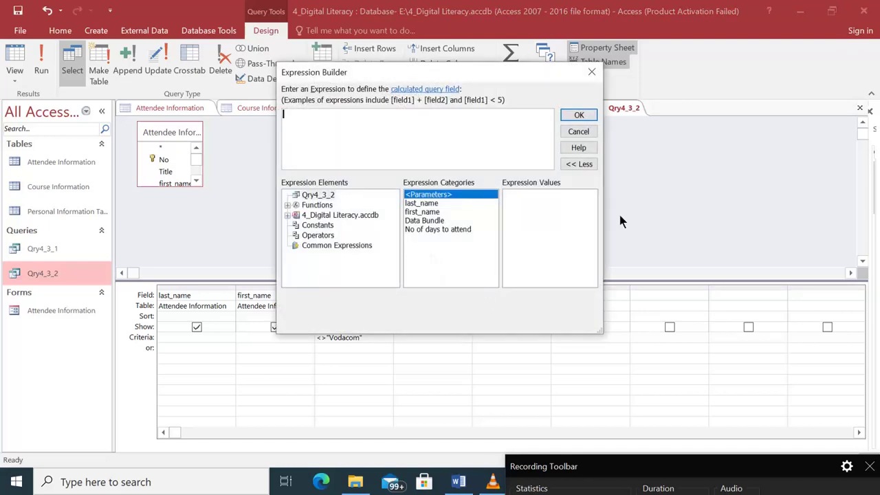
double_click(437, 229)
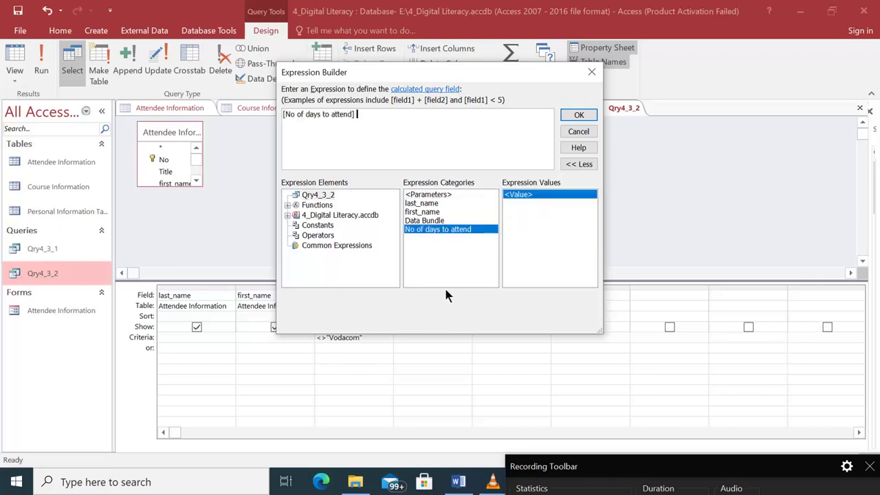
text(*30)
click(575, 116)
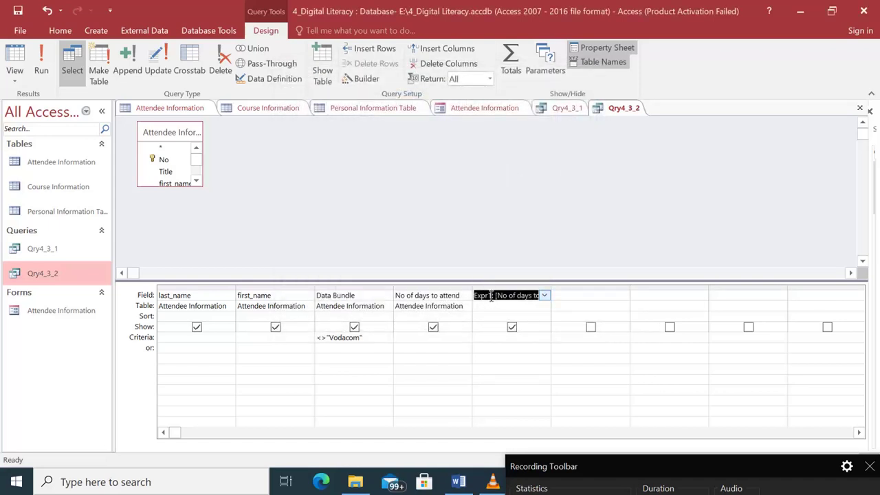
drag(490, 297, 463, 294)
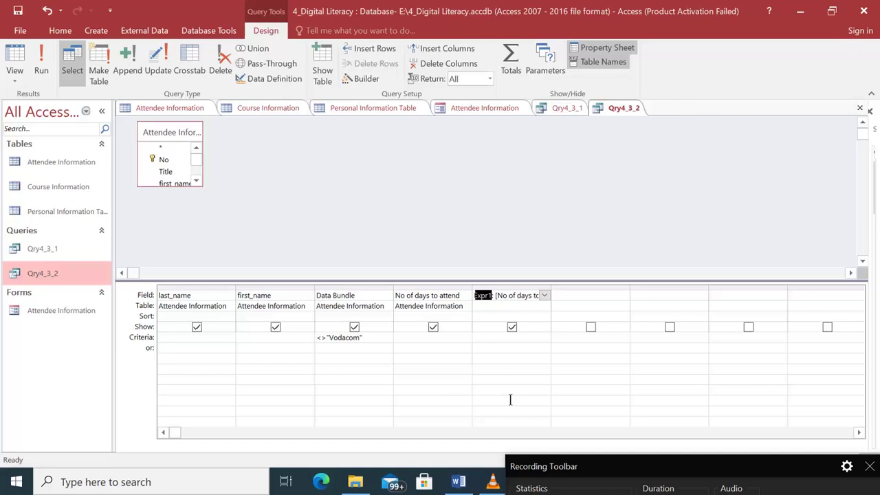
text(Data)
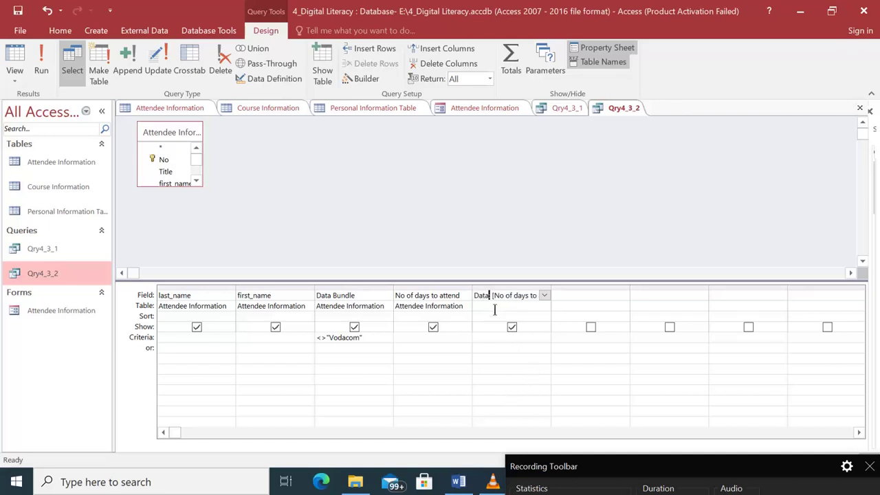
Check the finished Data expression, run Qry4_3_2 and review the Data amounts down the records
drag(493, 296, 544, 298)
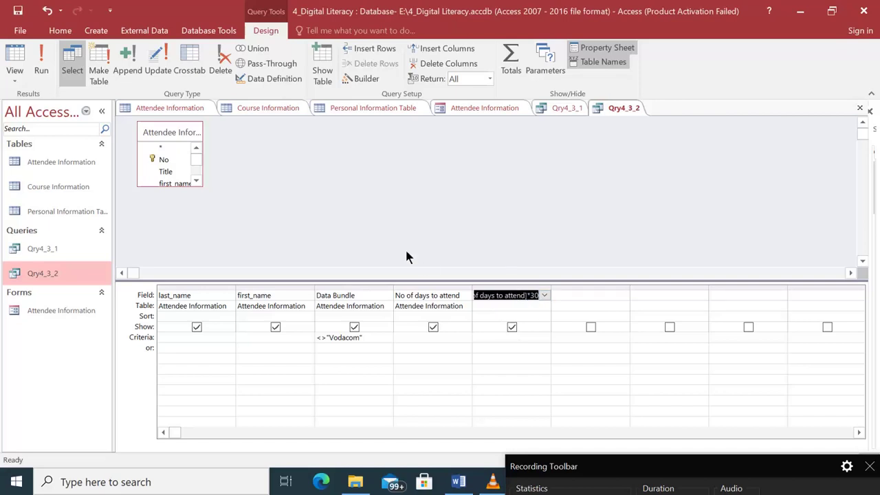
click(528, 295)
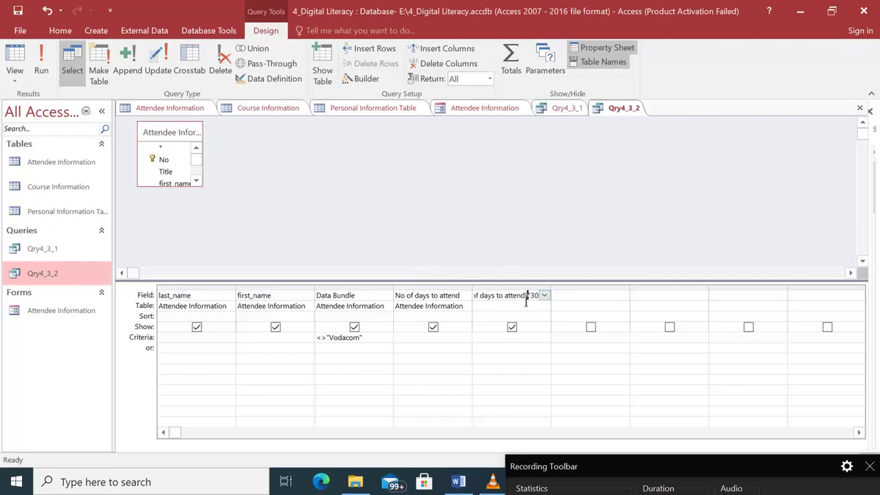
click(44, 67)
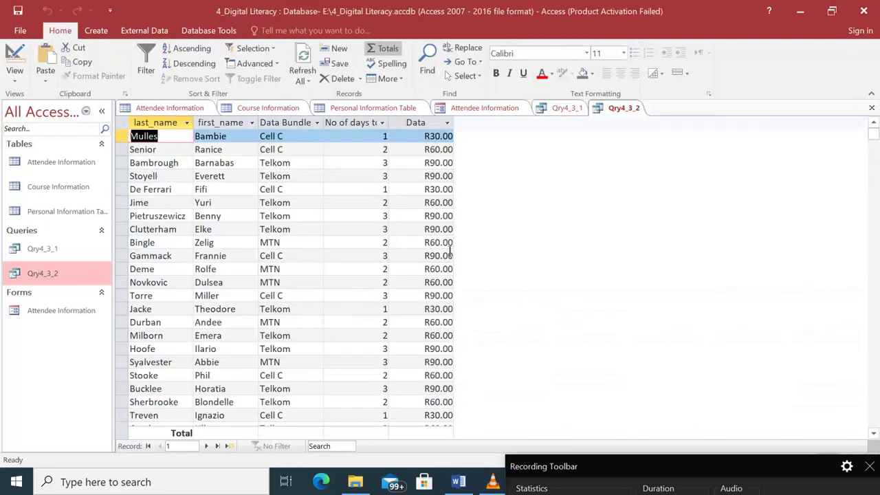
click(398, 136)
click(383, 150)
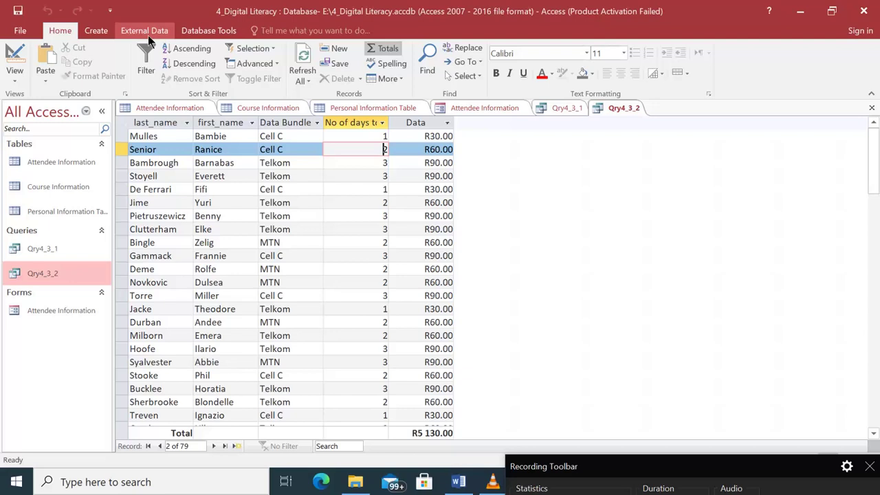
click(44, 275)
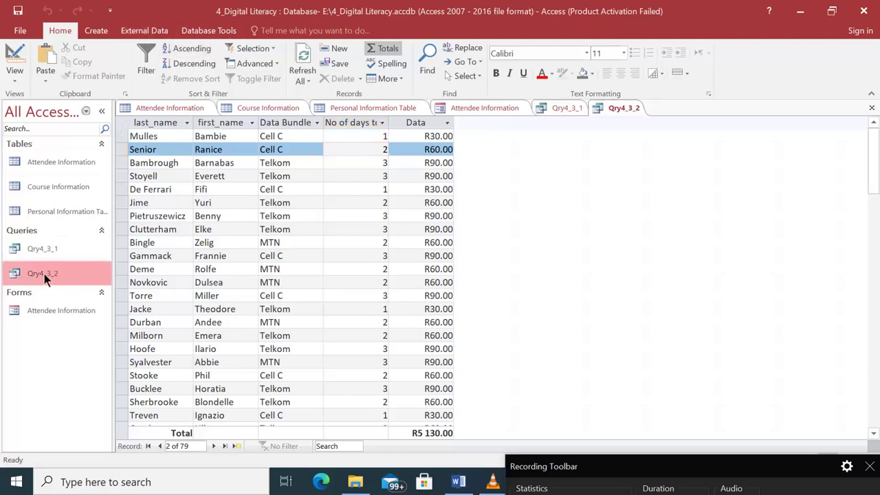
scroll(271, 305, down, 6)
scroll(280, 303, down, 6)
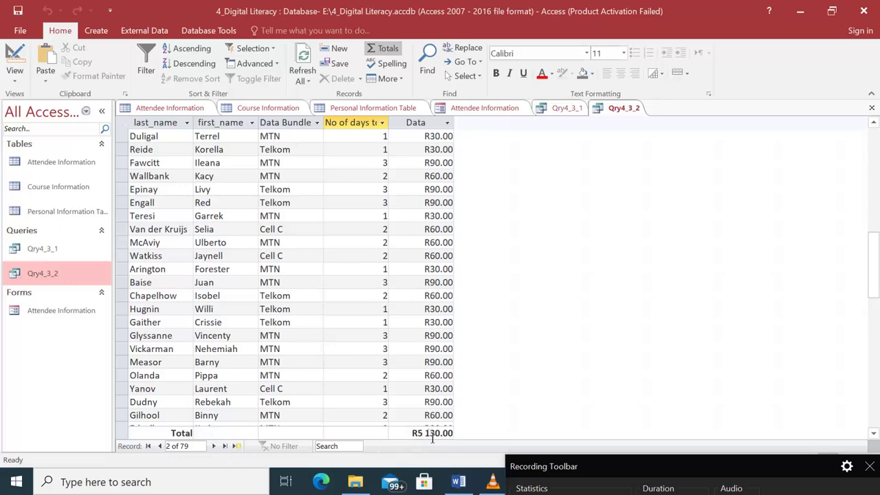
Return Qry4_3_2 to Design View, exclude the calculated Data field from the output and run the query
click(59, 273)
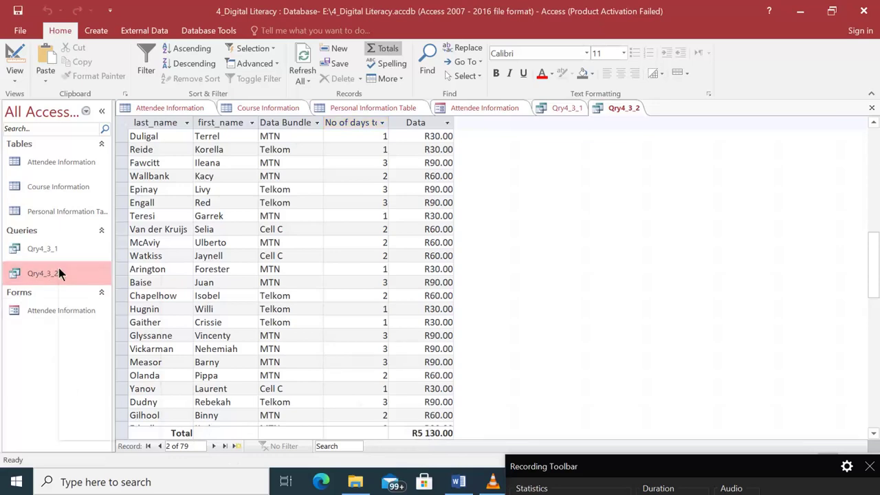
right_click(58, 272)
click(95, 292)
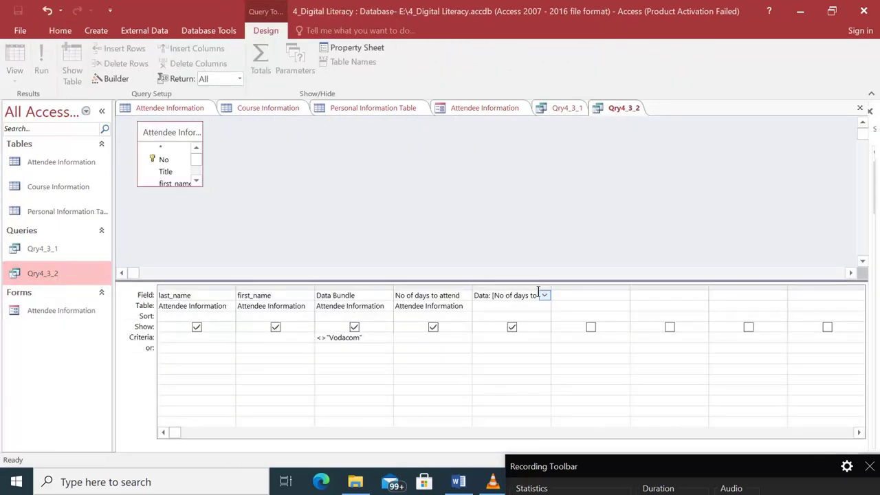
click(544, 295)
click(544, 295)
click(511, 327)
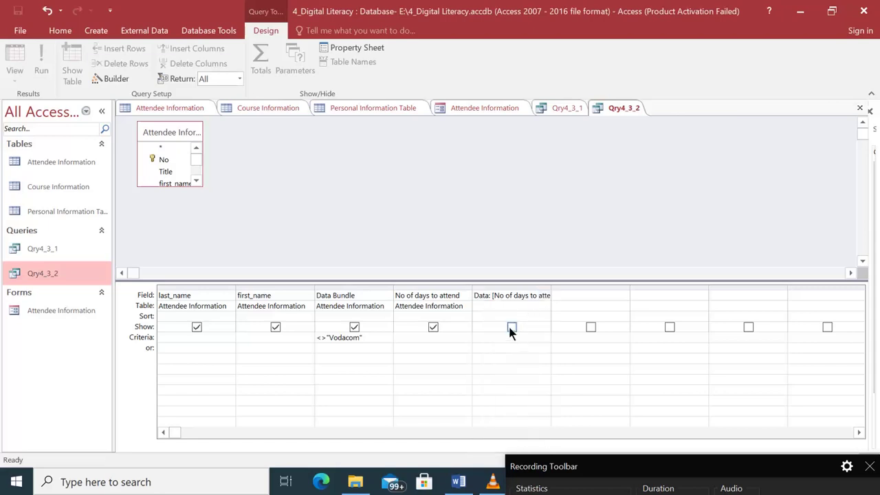
double_click(83, 276)
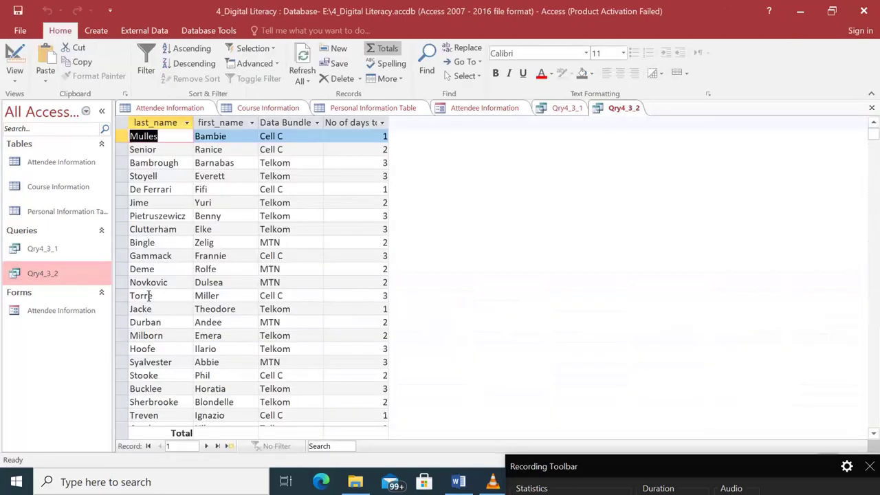
Return Qry4_3_2 to Design View, include the Data field in the output again and run the query
right_click(59, 282)
click(82, 301)
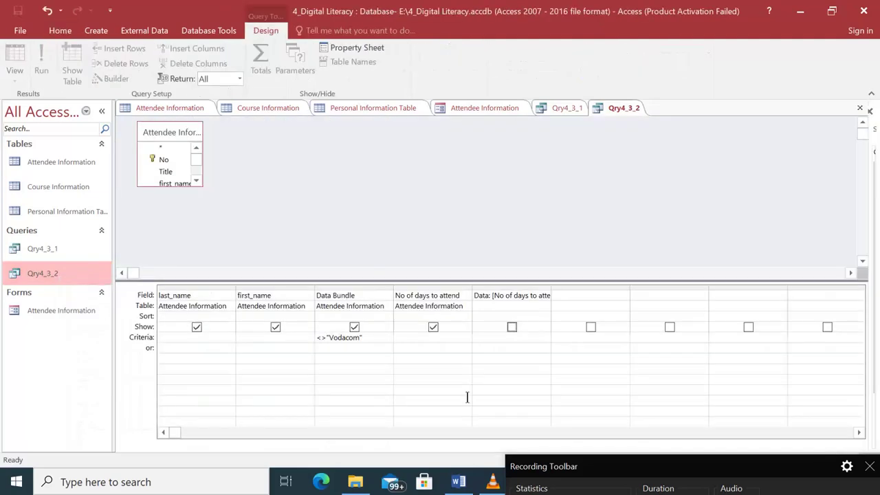
click(512, 327)
double_click(57, 278)
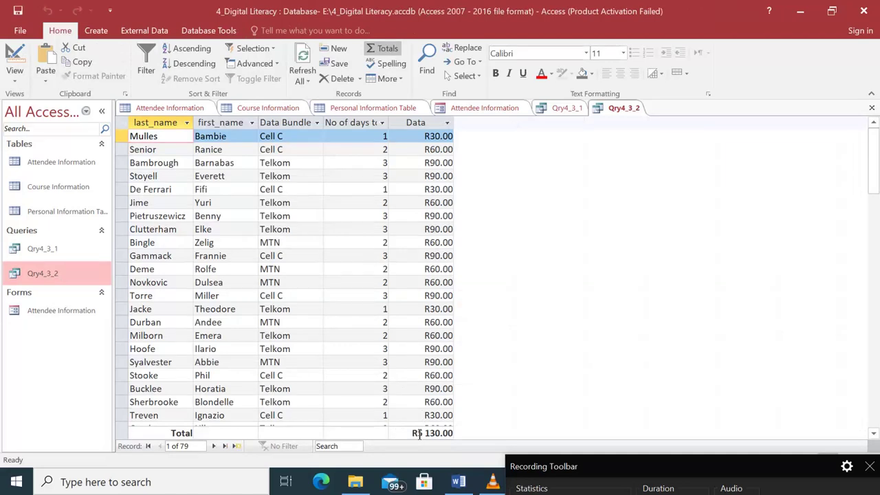
Examine the aggregate function options for the Data column's cell in the Total row
click(419, 434)
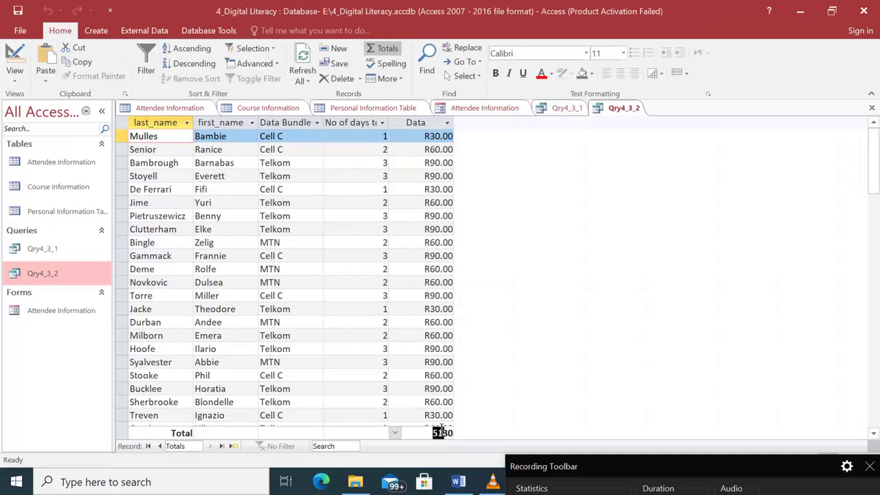
click(394, 434)
click(538, 336)
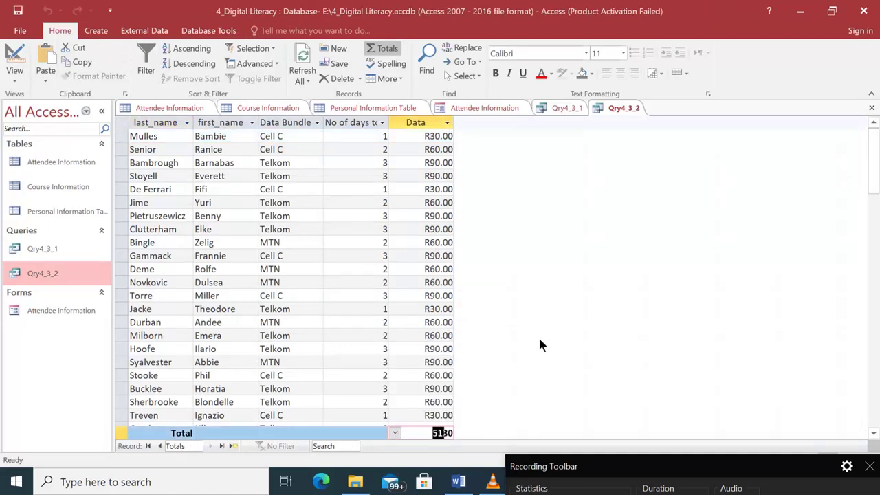
click(396, 433)
click(386, 342)
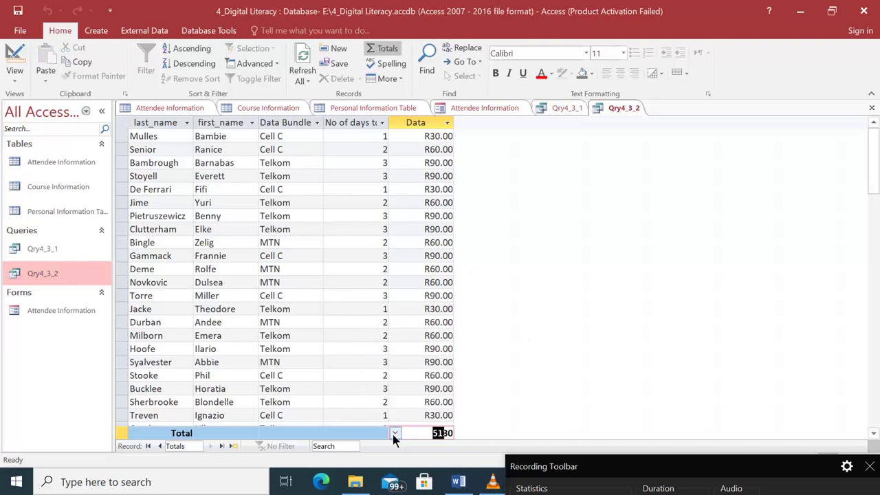
Switch the datasheet's Total row off, on and off again
click(383, 48)
click(384, 48)
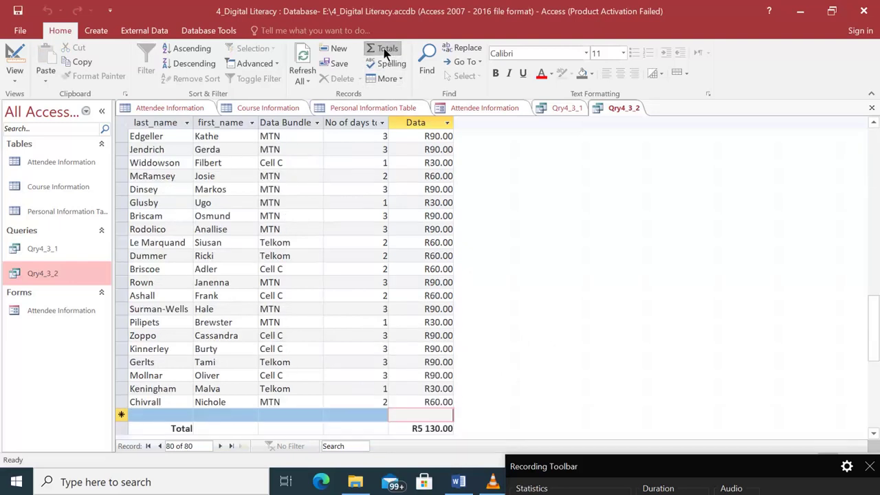
click(383, 48)
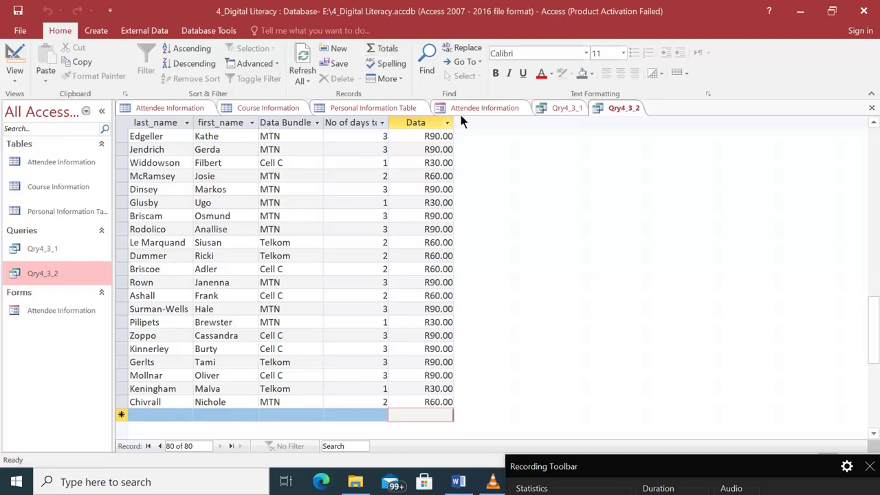
Show the Total row in the Qry4_3_2 datasheet and set the Data column's aggregate to Sum
click(382, 48)
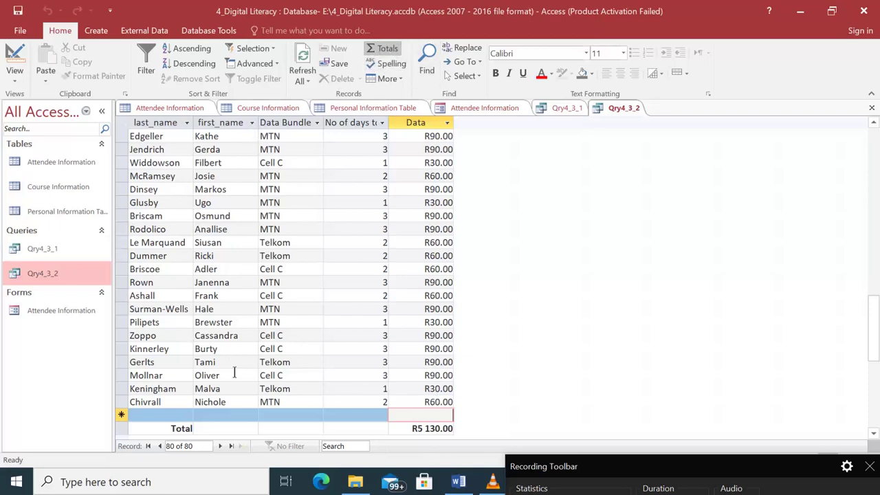
click(186, 428)
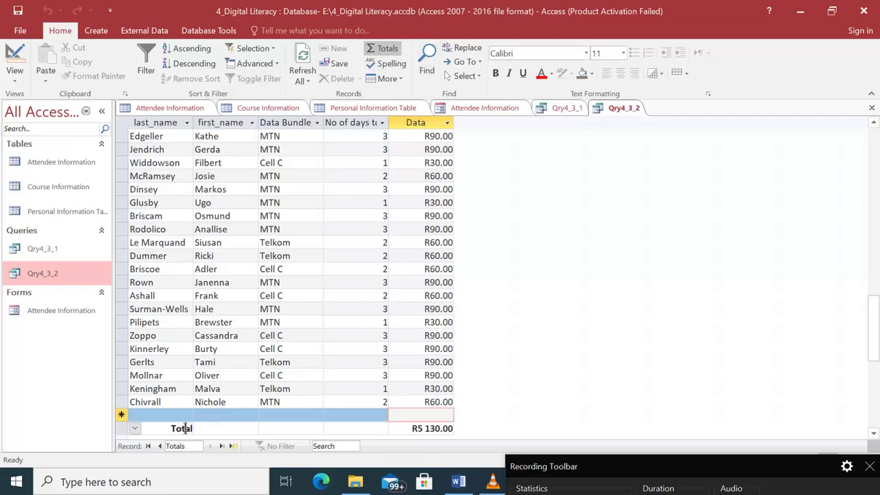
click(135, 429)
click(413, 428)
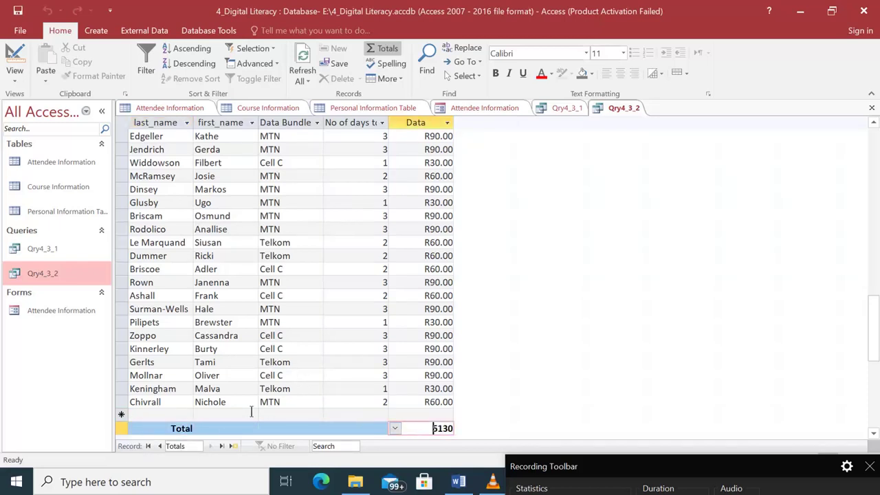
click(394, 428)
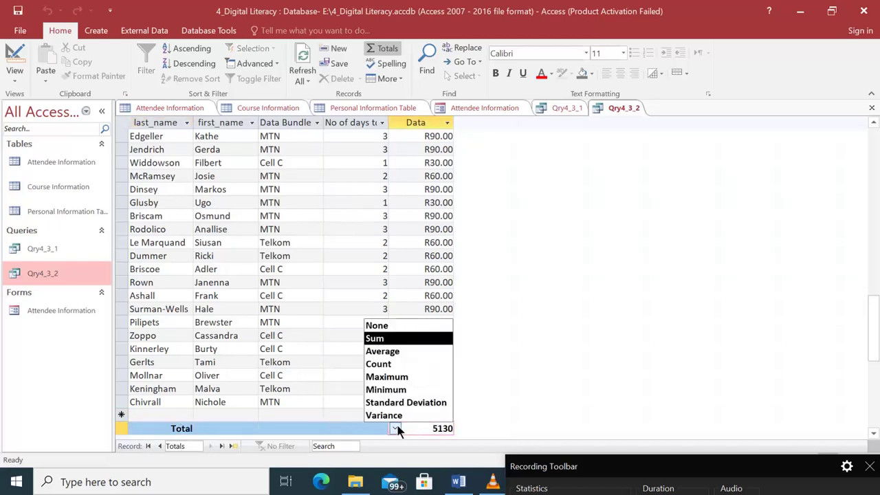
click(375, 340)
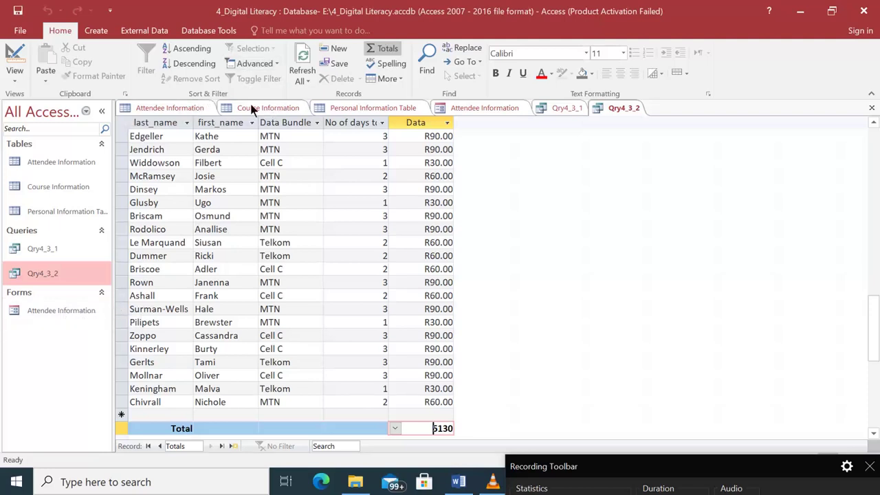
Start the Report Wizard, saving Qry4_3_2 and allowing the wizard file to open
click(96, 30)
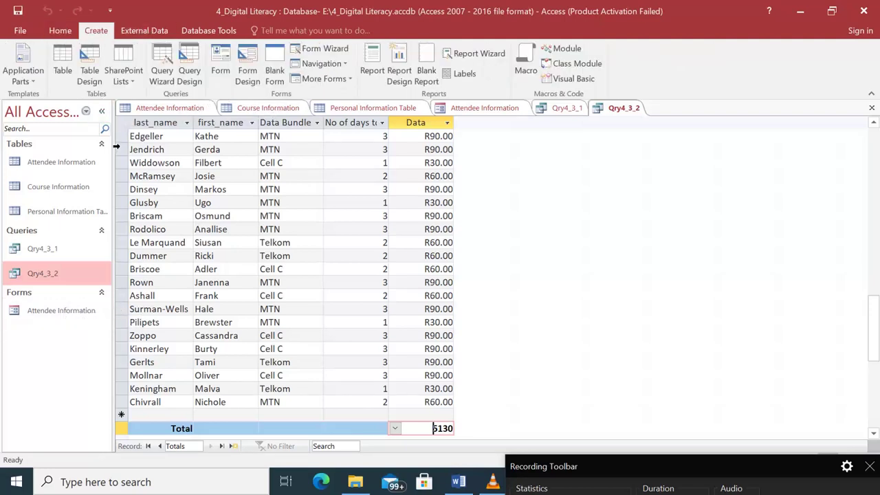
click(476, 55)
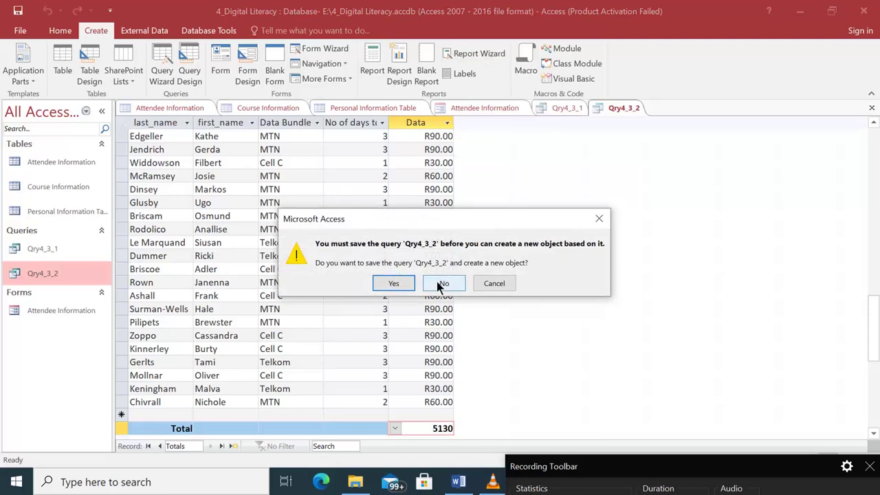
click(394, 283)
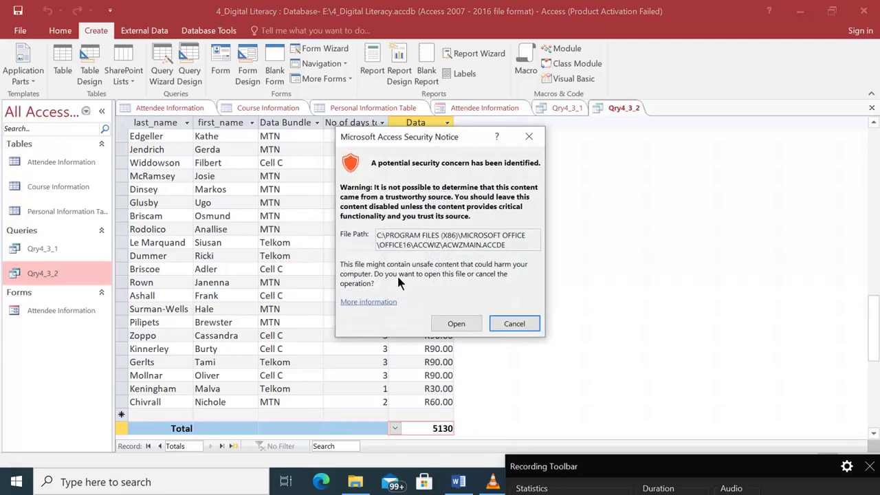
click(455, 323)
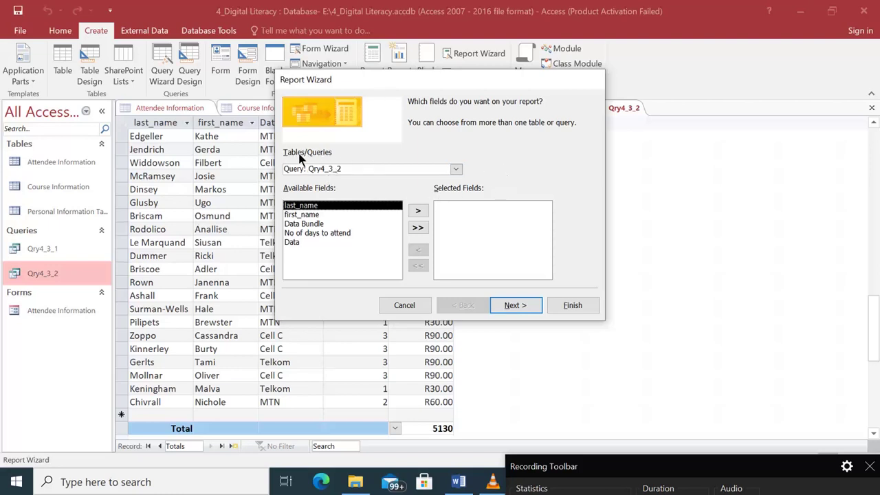
Choose the Attendee Information table as the report's source and add its last_name field
click(457, 170)
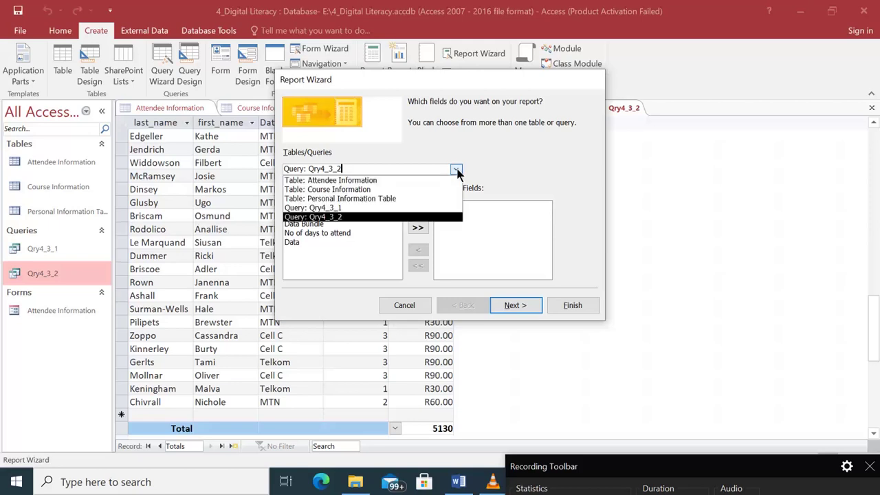
click(359, 176)
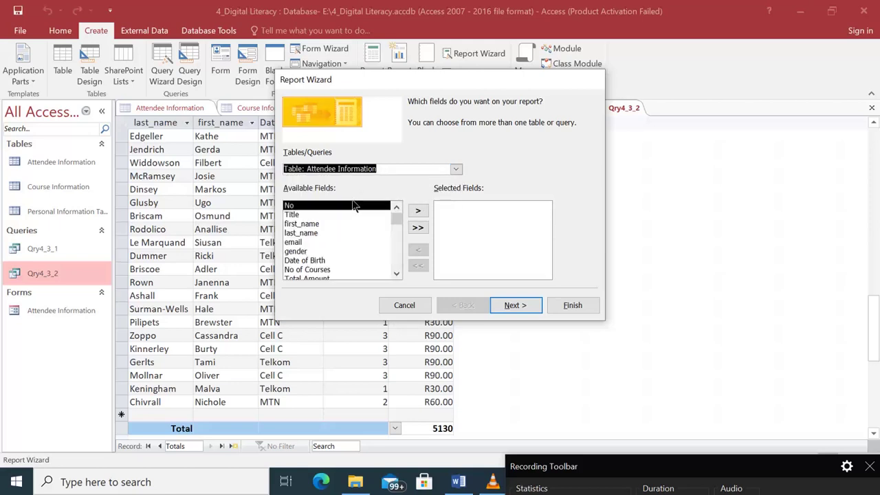
click(316, 234)
click(418, 210)
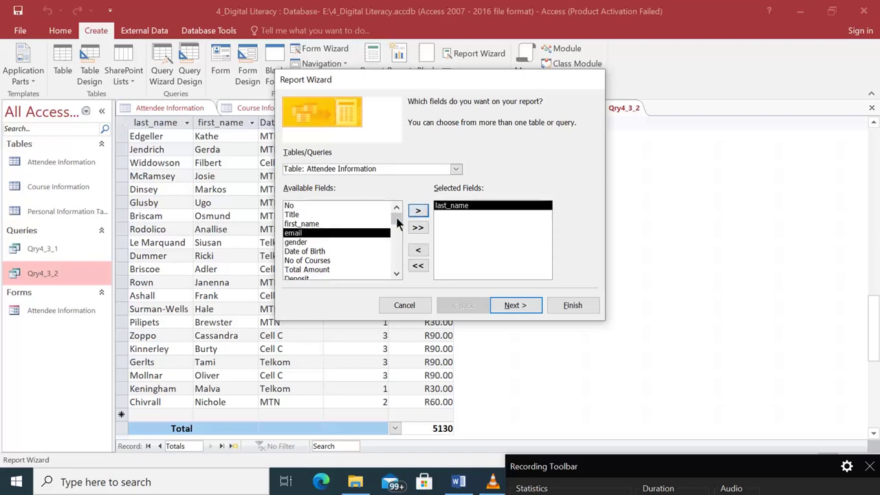
click(323, 224)
click(418, 212)
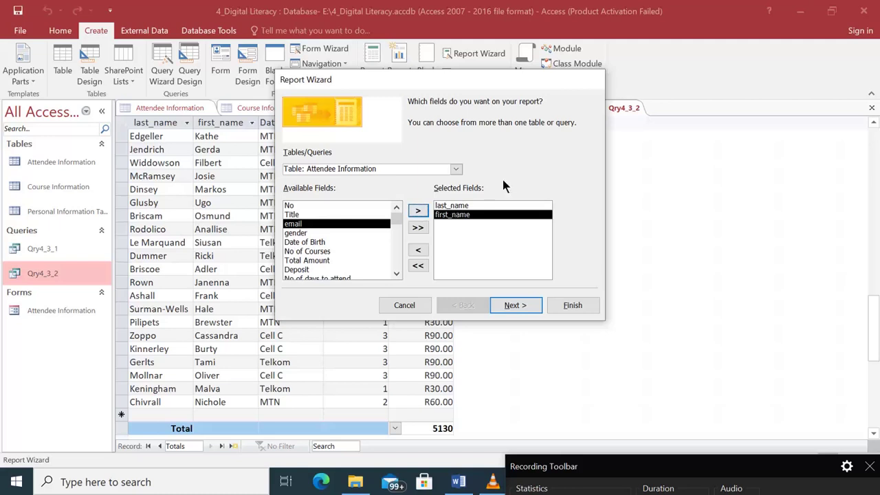
click(417, 249)
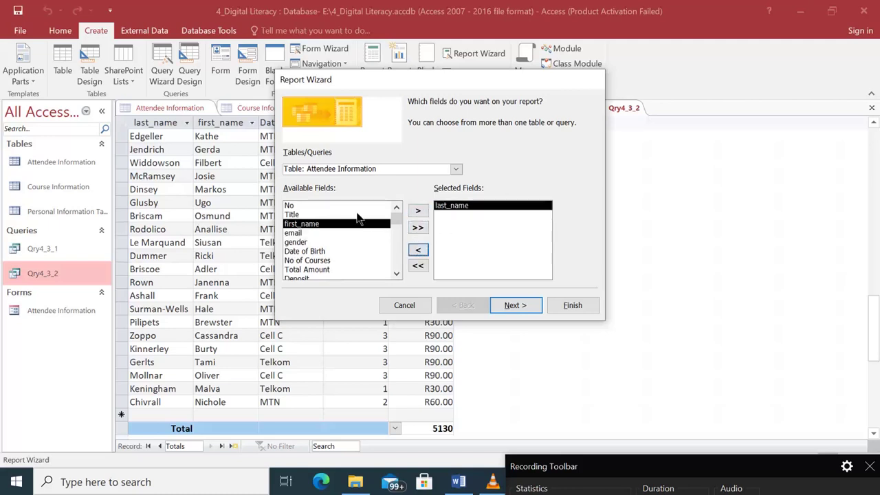
Add Date of Birth, gender, No of Courses, Level of Literacy and No of days to attend, in that order, to the report's fields
click(306, 252)
click(418, 210)
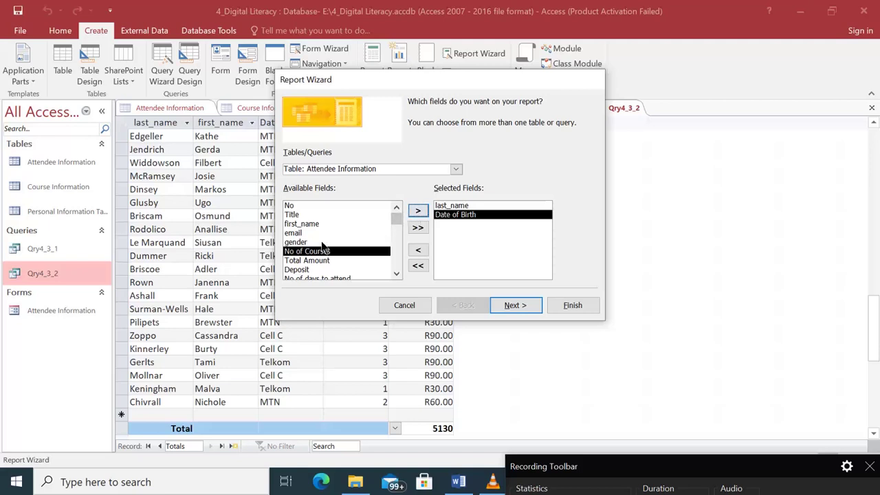
click(387, 241)
click(417, 211)
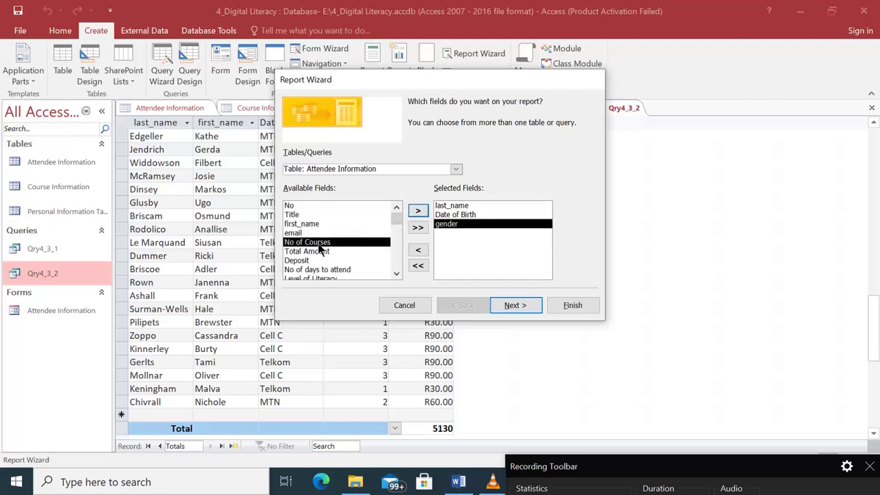
click(417, 211)
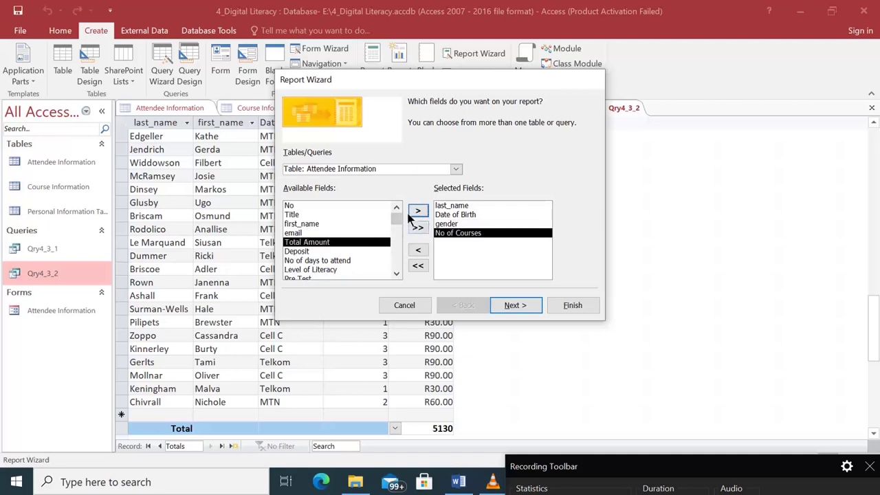
click(327, 270)
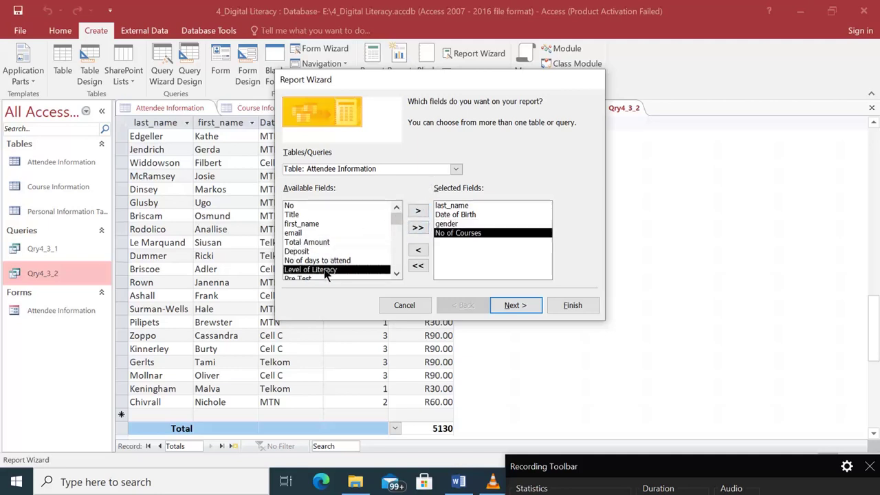
click(417, 211)
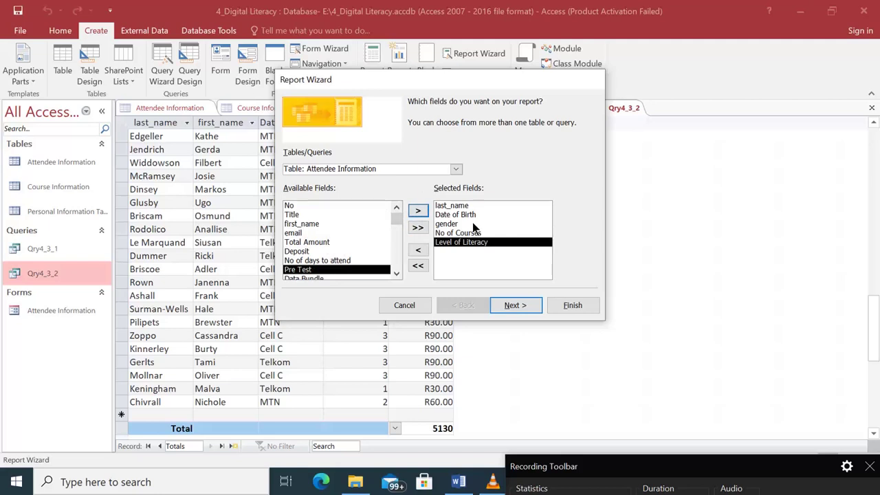
click(337, 261)
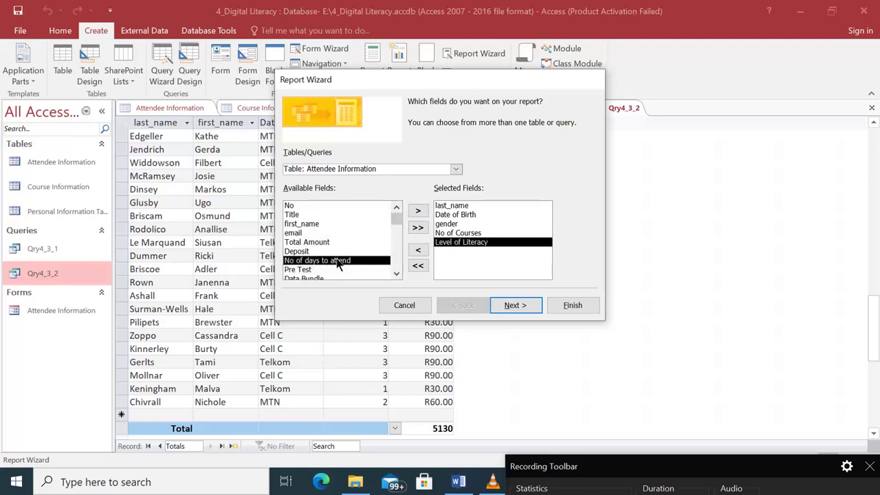
click(421, 212)
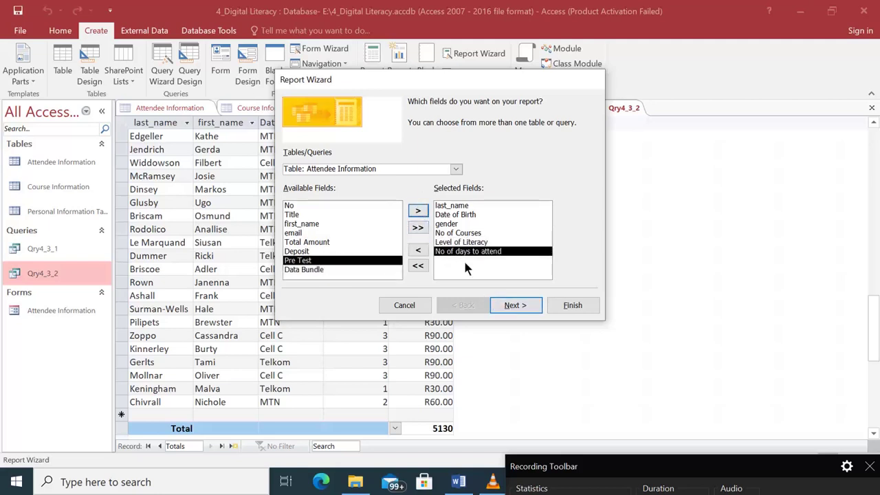
click(516, 305)
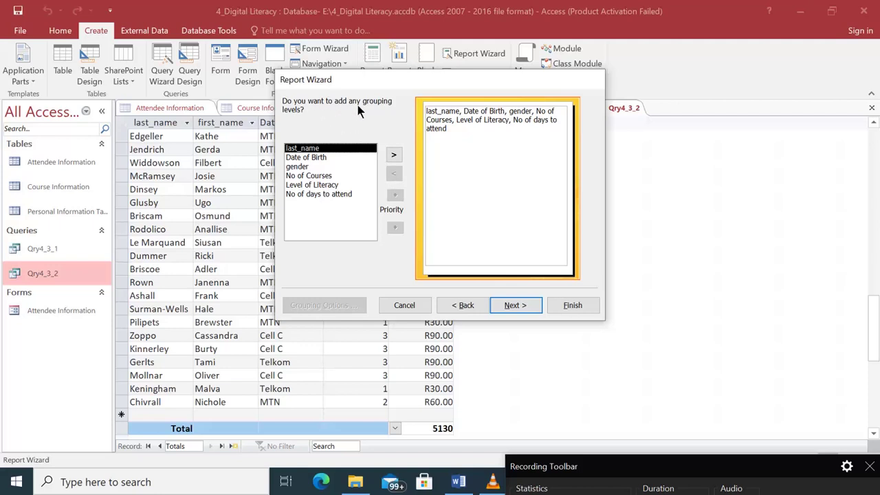
Add gender as the report's grouping level and continue to the sorting options
click(298, 166)
click(393, 155)
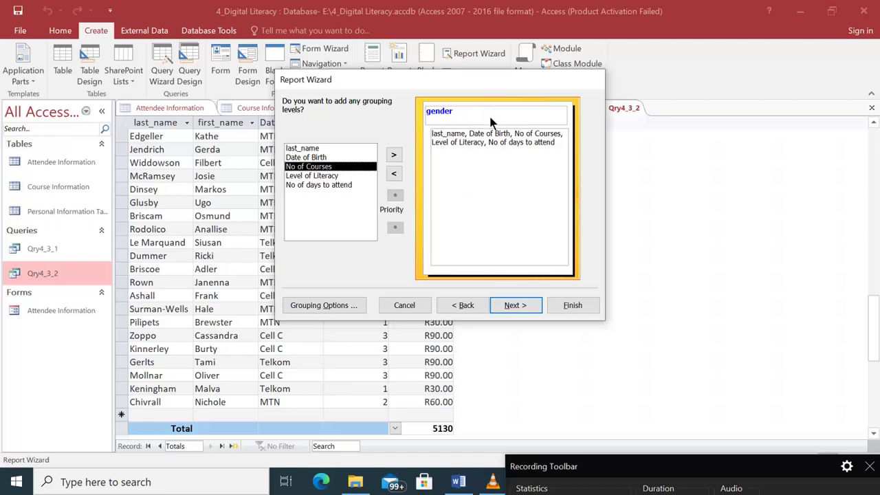
click(506, 306)
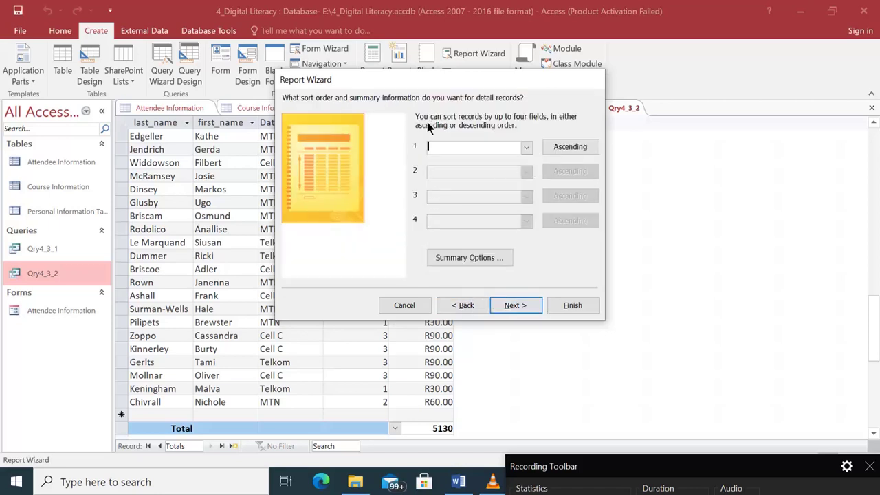
Sort the detail records by Level of Literacy in ascending order and set the report's orientation to Landscape
click(526, 147)
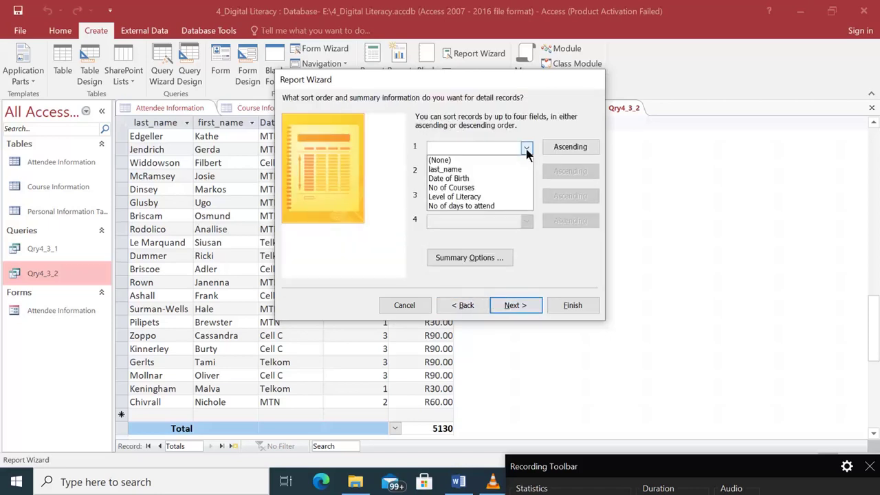
click(475, 196)
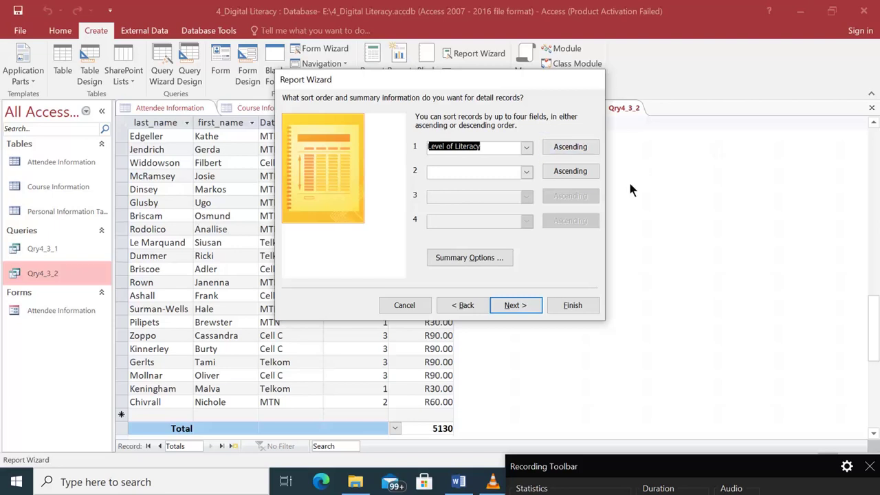
click(520, 304)
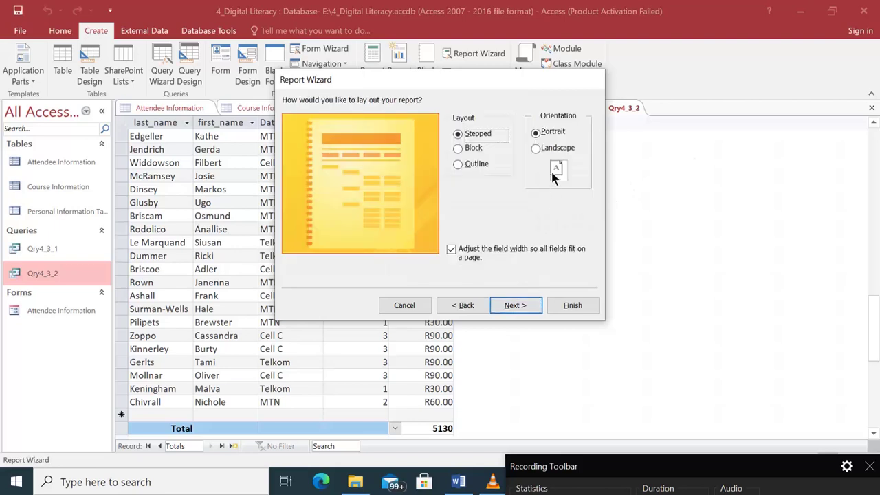
click(536, 150)
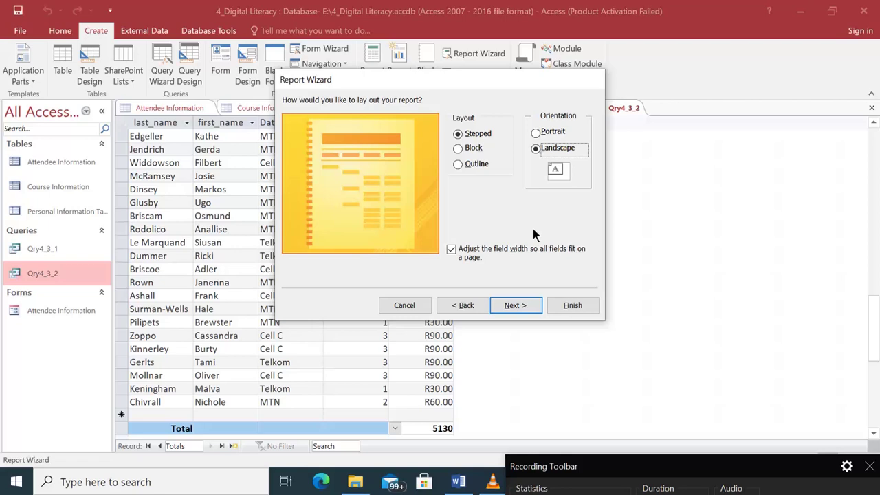
click(517, 304)
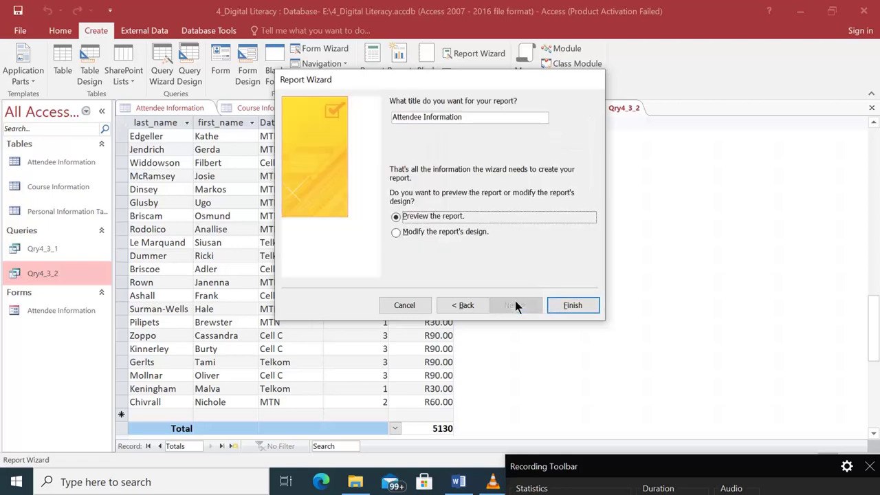
Title the report rpt4_4 and finish the wizard with the report preview
drag(463, 117, 395, 116)
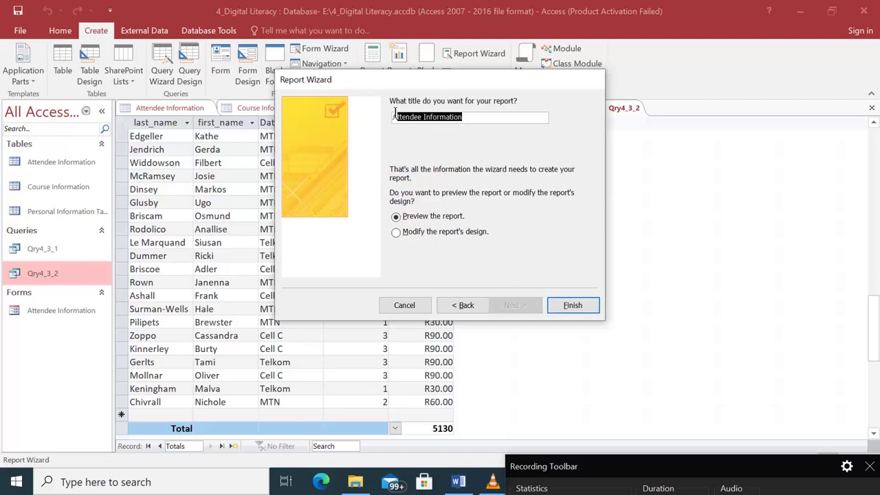
key(BackSpace)
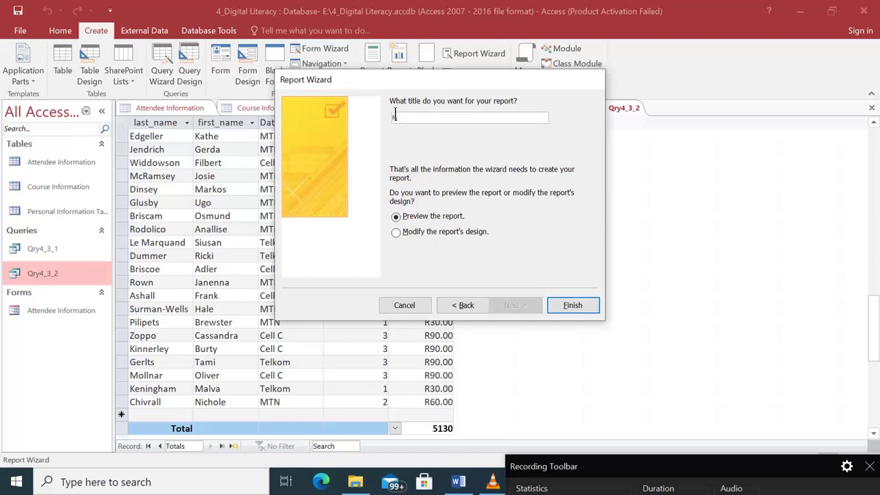
text(e)
text(p)
text(4)
text(_4)
click(565, 303)
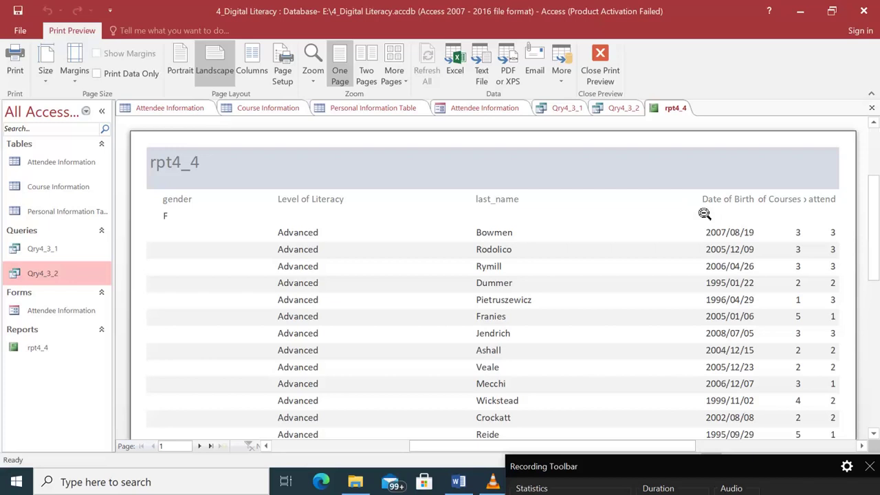
Open rpt4_4 in Design View and expand its Report Footer section to a height of about 1.9 cm
scroll(451, 232, down, 10)
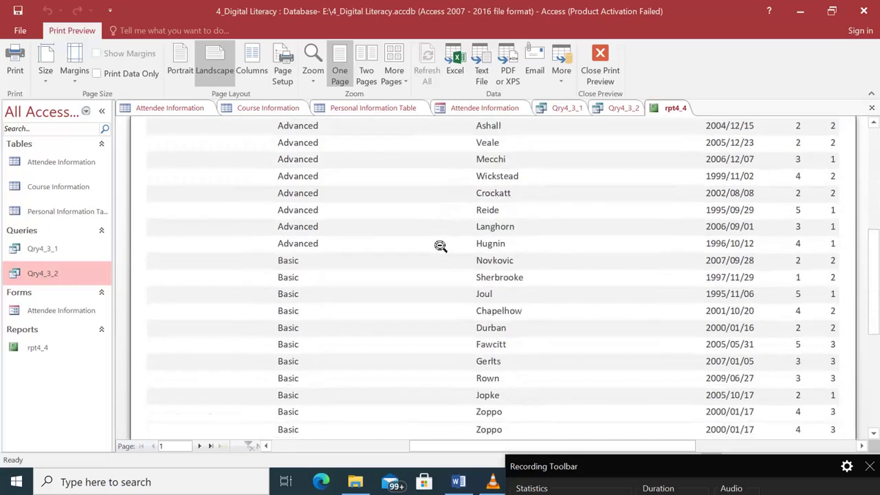
scroll(267, 277, up, 2)
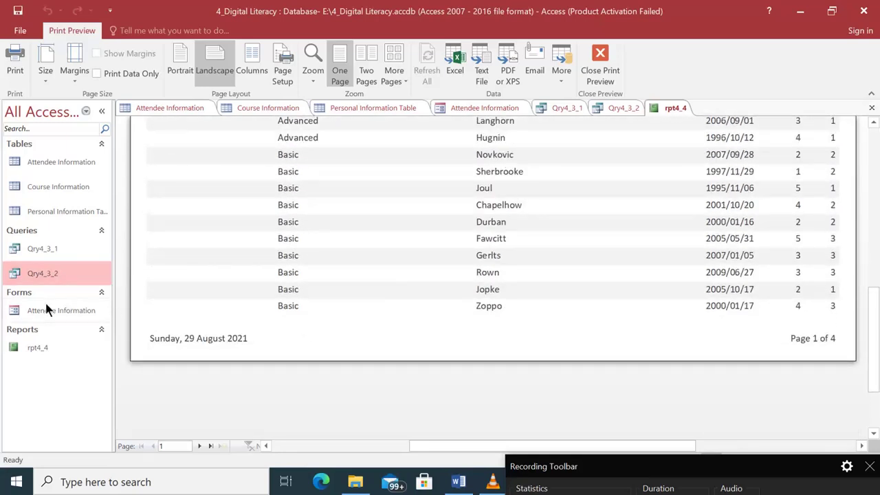
right_click(45, 349)
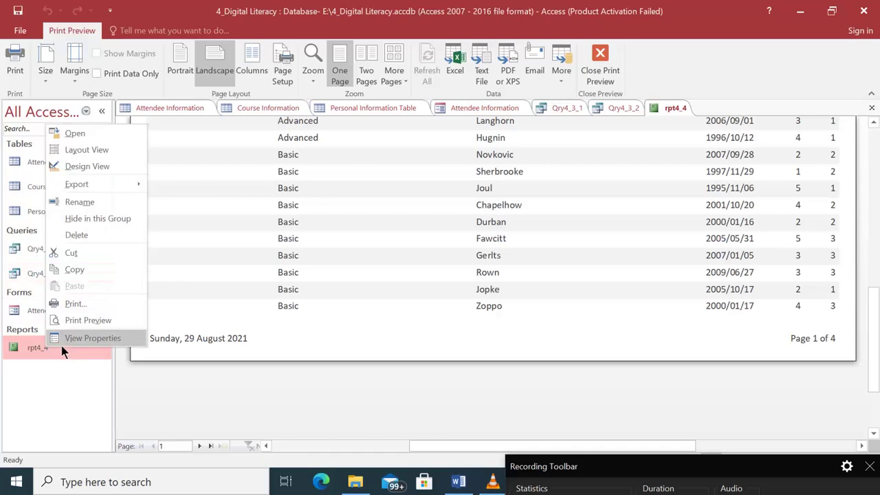
click(90, 167)
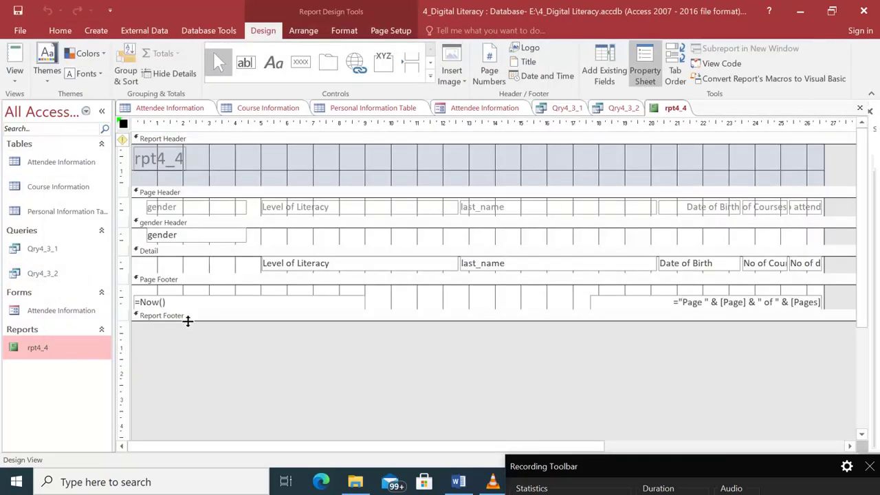
drag(184, 321, 183, 370)
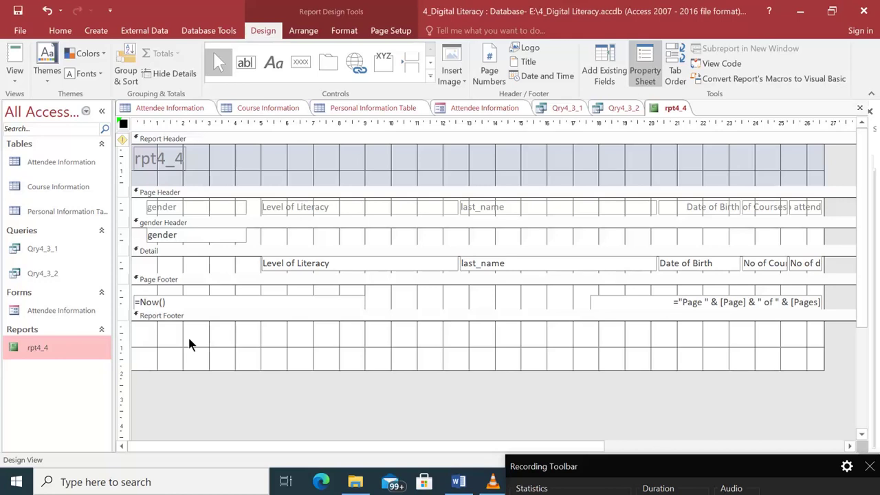
Open the rpt4_4 report, the Attendee Information form and the Attendee Information table to examine their records
double_click(86, 353)
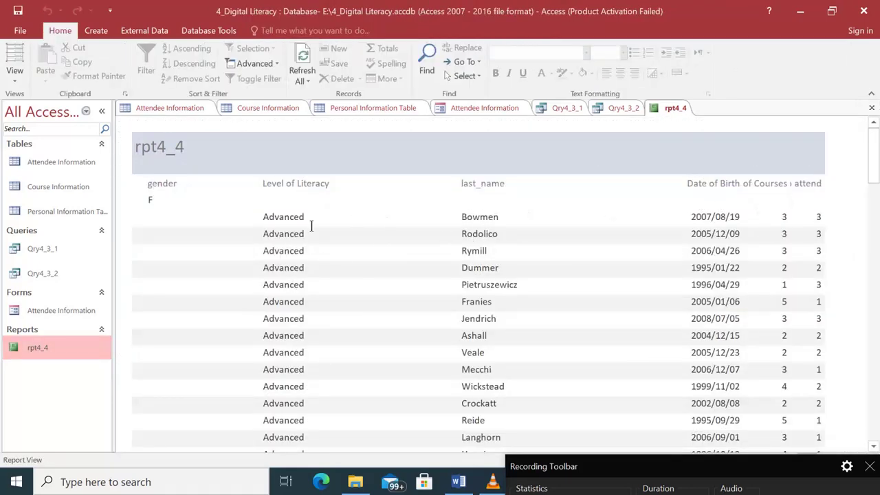
scroll(163, 230, down, 3)
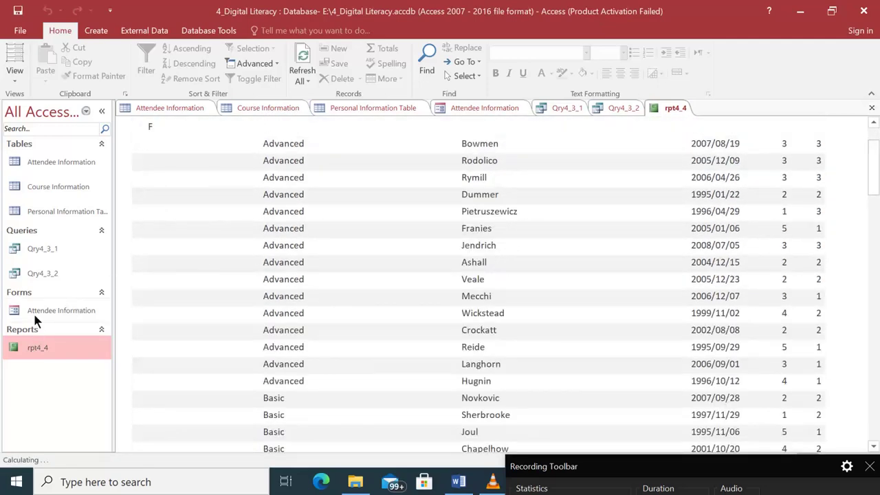
double_click(37, 310)
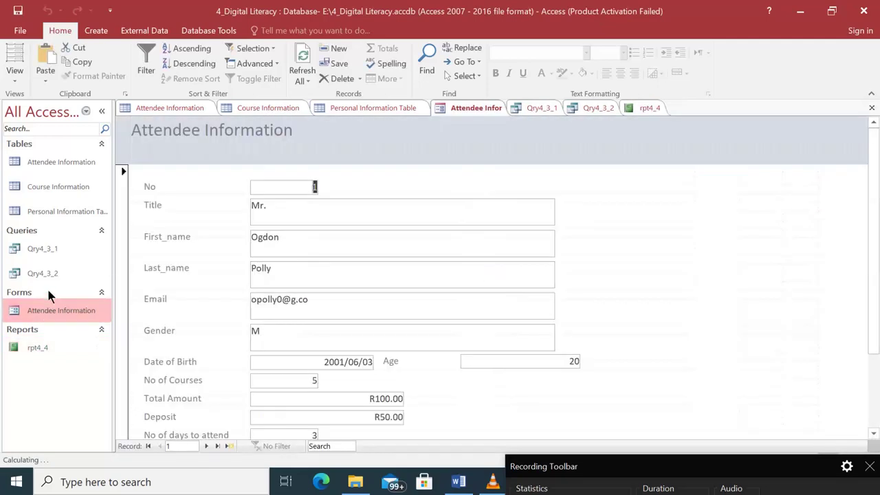
double_click(61, 162)
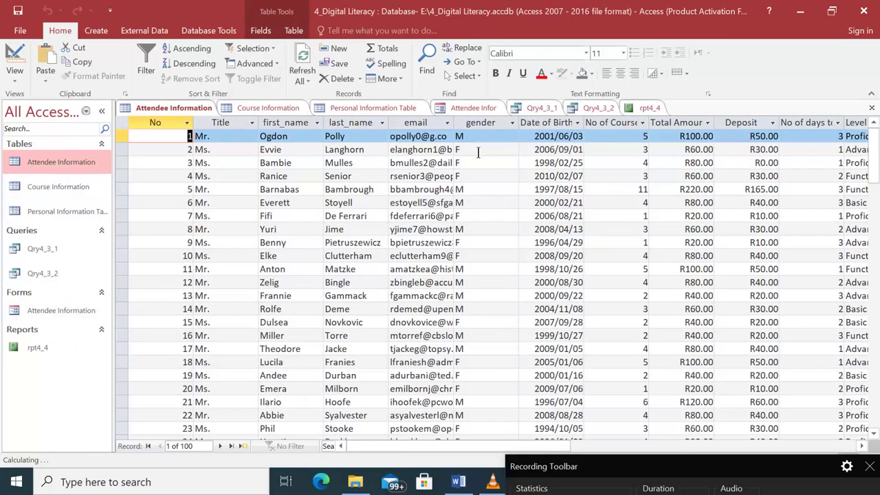
Add a text box to the Report Footer of rpt4_4 with the expression =Count([gender])
right_click(46, 348)
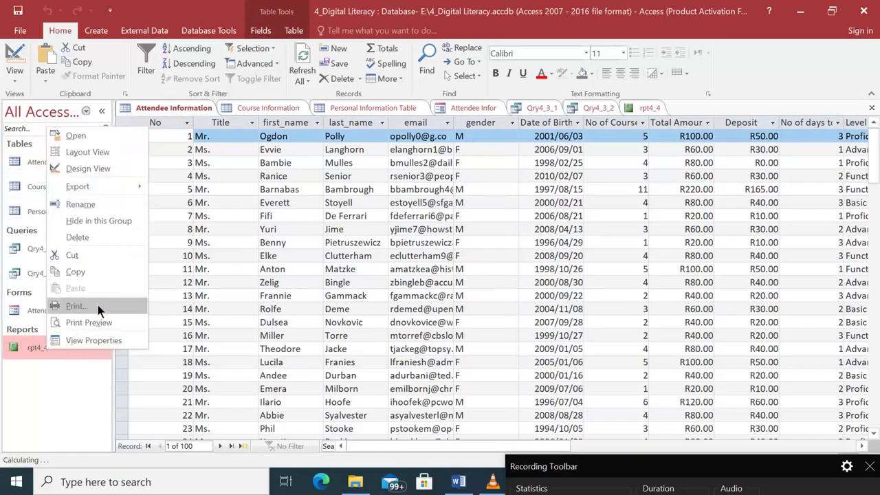
click(90, 169)
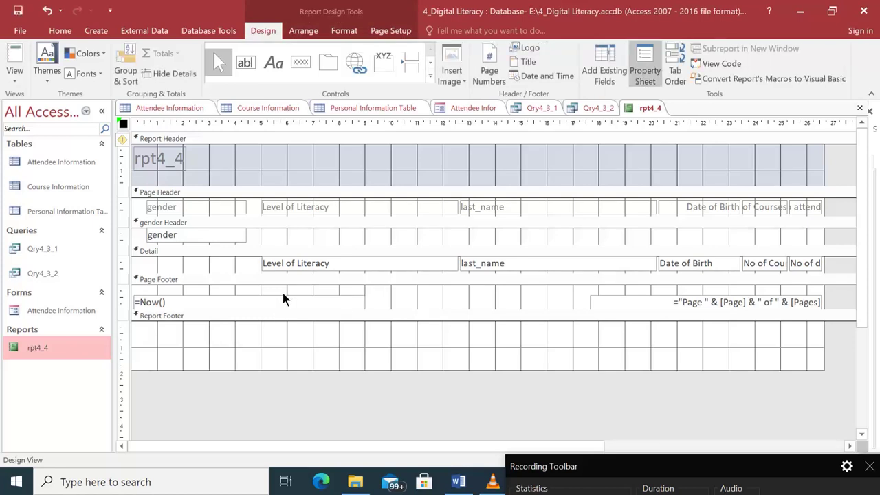
click(248, 62)
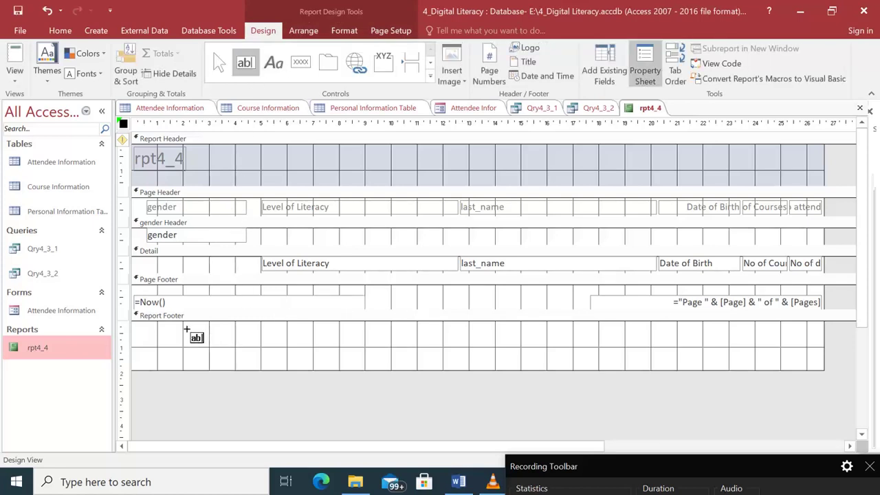
mouse_move(167, 333)
mouse_down()
mouse_move(273, 360)
mouse_move(221, 353)
mouse_up()
click(157, 342)
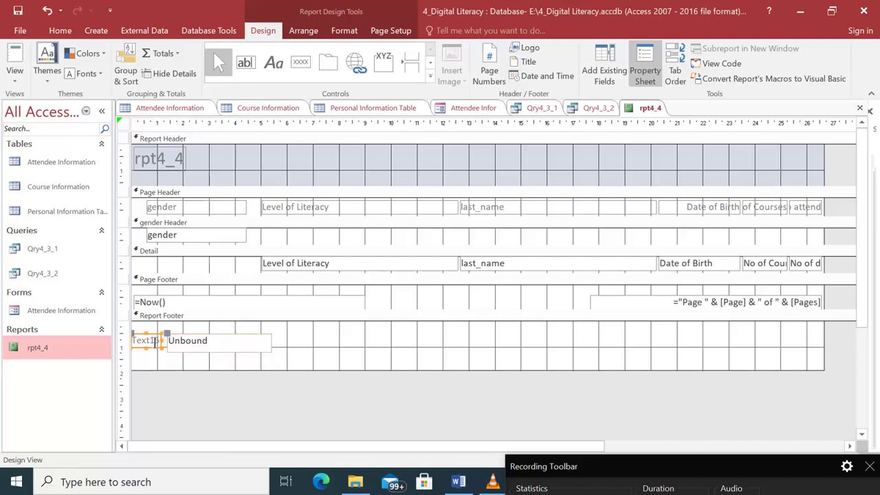
click(216, 343)
click(196, 336)
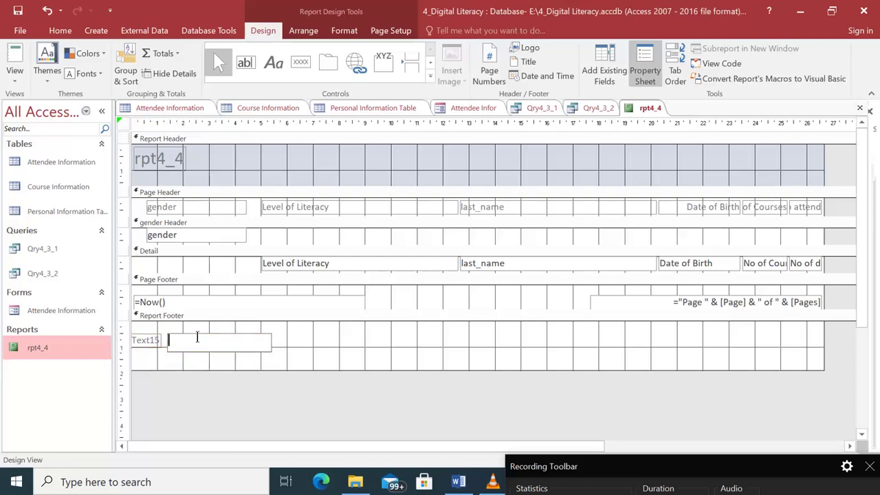
text(=Count([gender]))
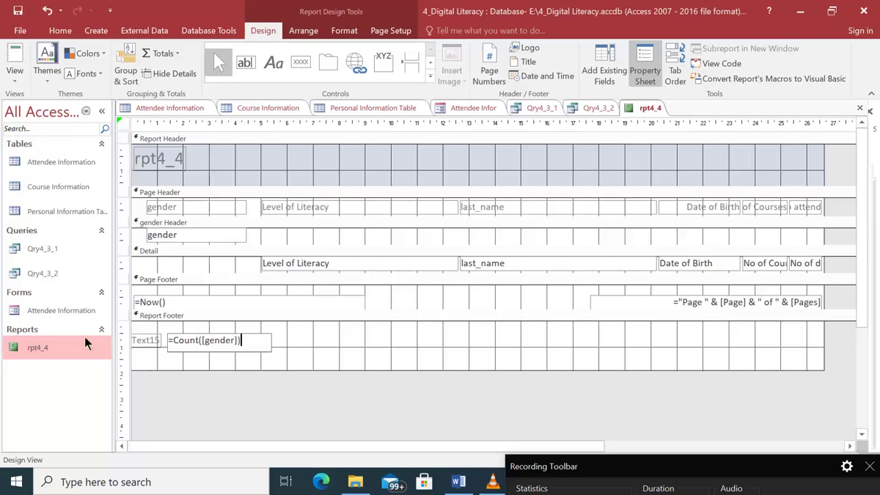
Display the rpt4_4 report and check the calculated count at its end
double_click(34, 347)
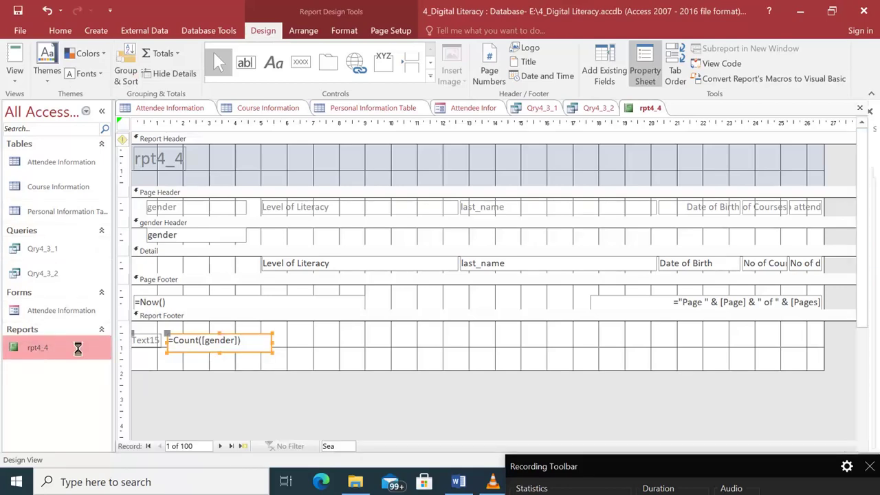
scroll(241, 314, down, 2)
scroll(241, 314, down, 15)
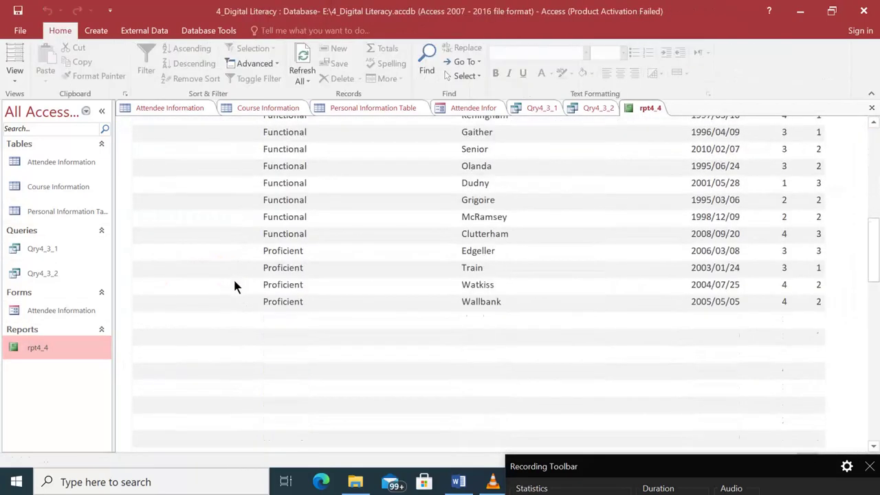
scroll(873, 245, down, 15)
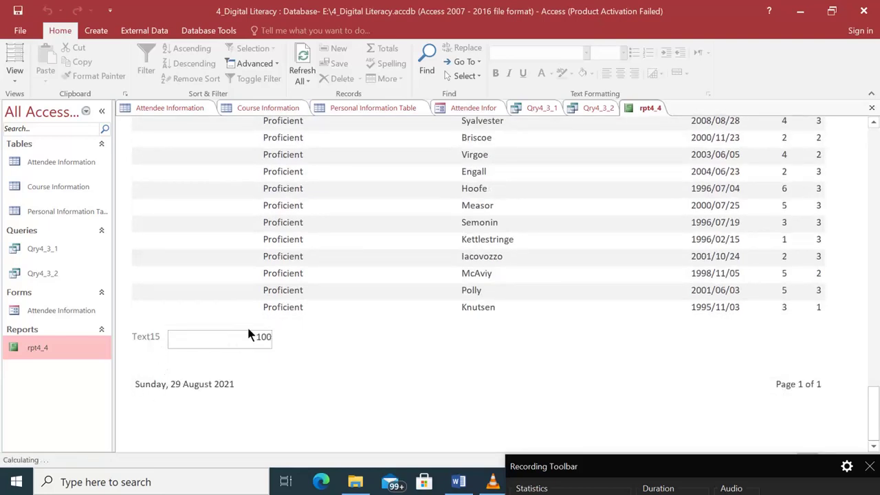
Try the expression =Count(*) in the Report Footer text box and check the count in the displayed report
right_click(58, 352)
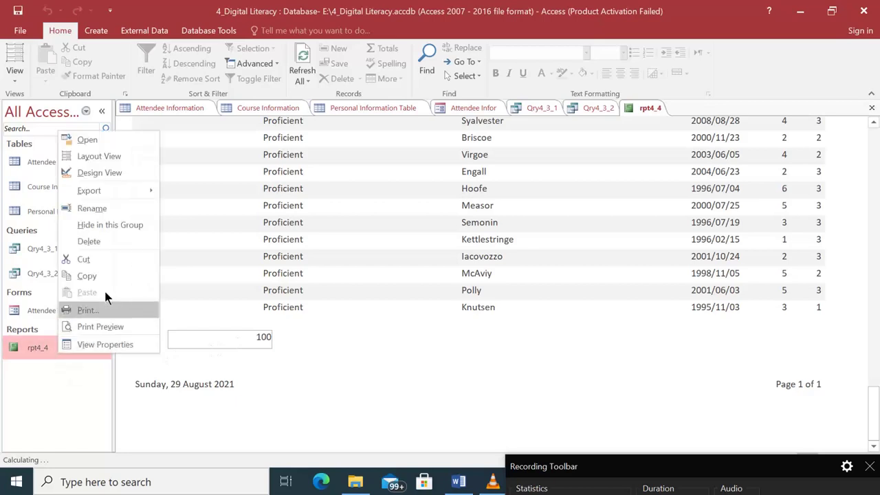
click(110, 172)
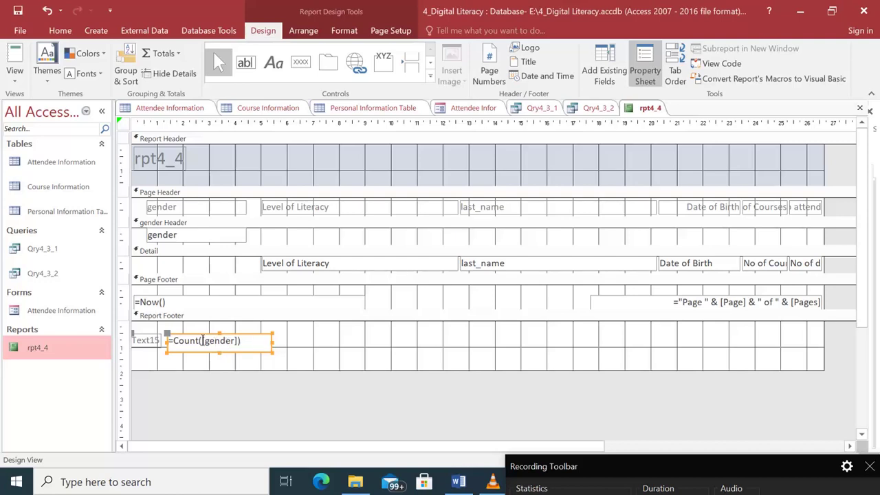
drag(203, 340, 237, 340)
key(shift+Right)
key(BackSpace)
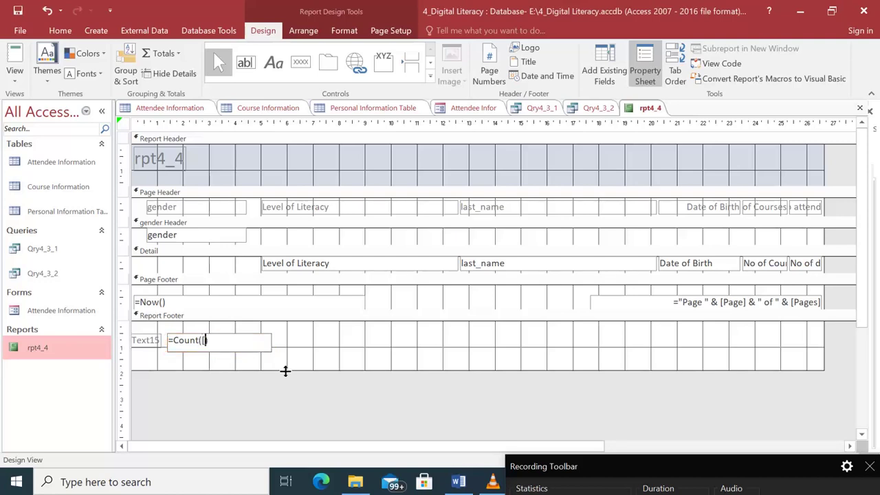
key(BackSpace)
text(*)
double_click(64, 349)
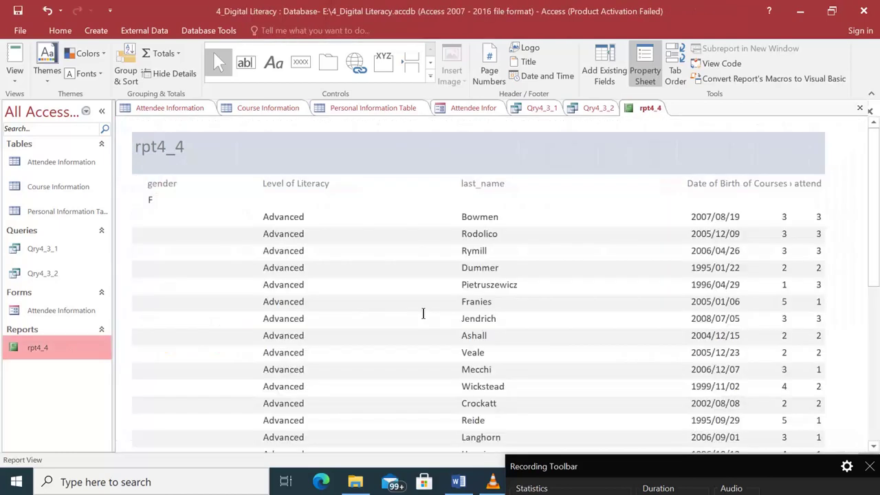
drag(871, 155, 853, 455)
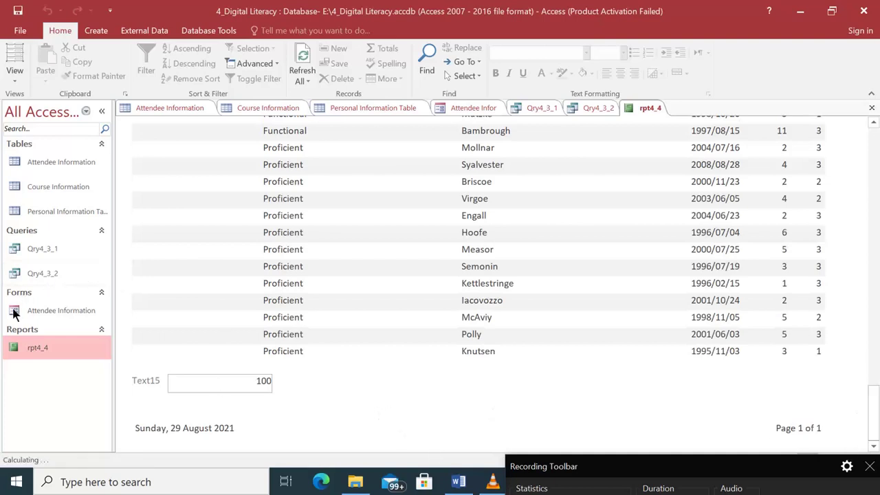
Return rpt4_4 to Design View and set the Report Footer text box expression to =Count([gender])
right_click(18, 347)
click(56, 170)
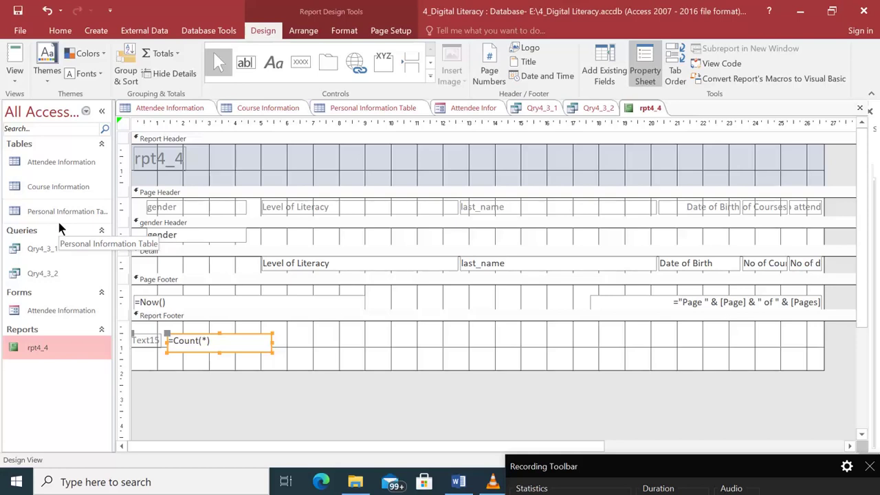
click(206, 339)
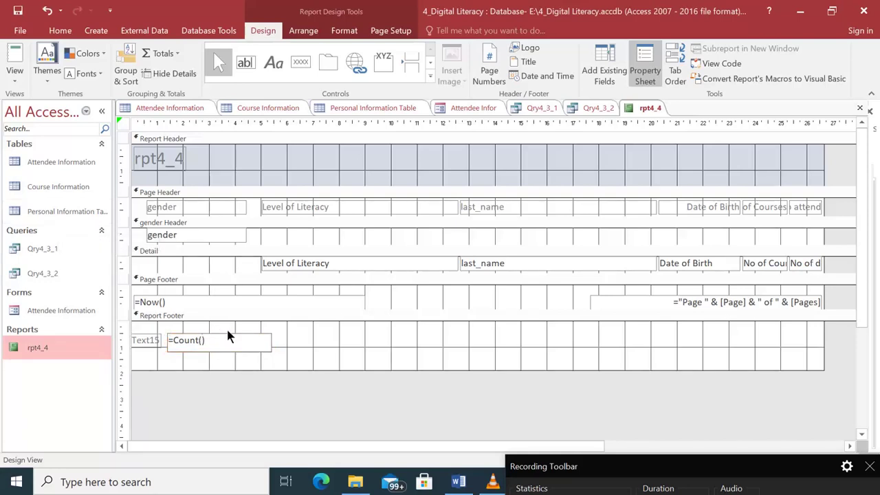
text([gender]))
Set the caption of the Report Footer text box's label to Gender and display the report
click(153, 341)
click(147, 339)
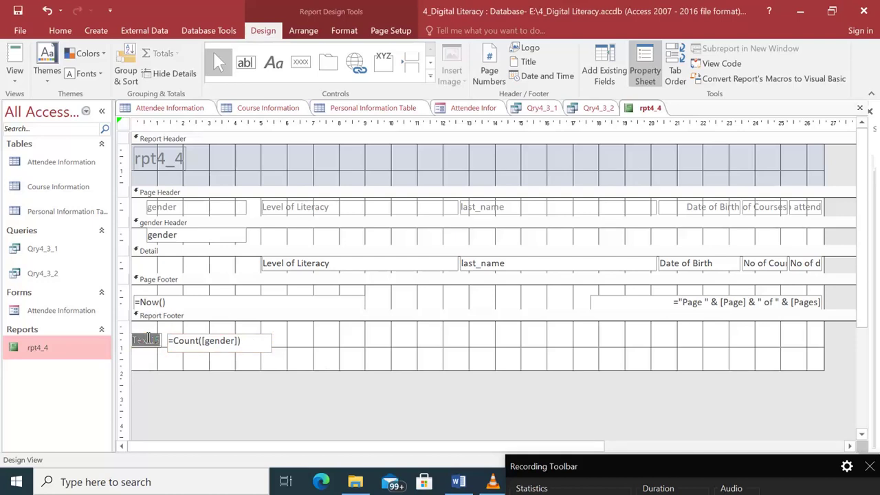
text(Number)
key(BackSpace)
key(BackSpace)
key(BackSpace)
key(BackSpace)
key(BackSpace)
key(BackSpace)
text(Gender)
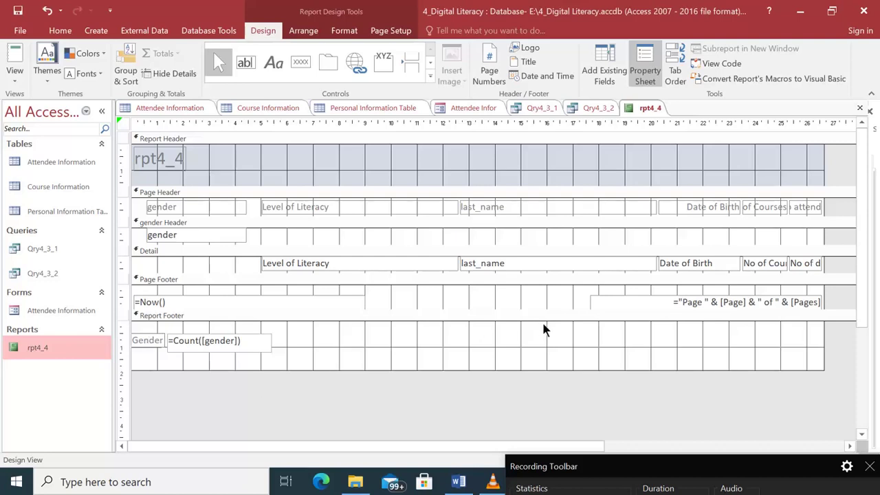
double_click(35, 347)
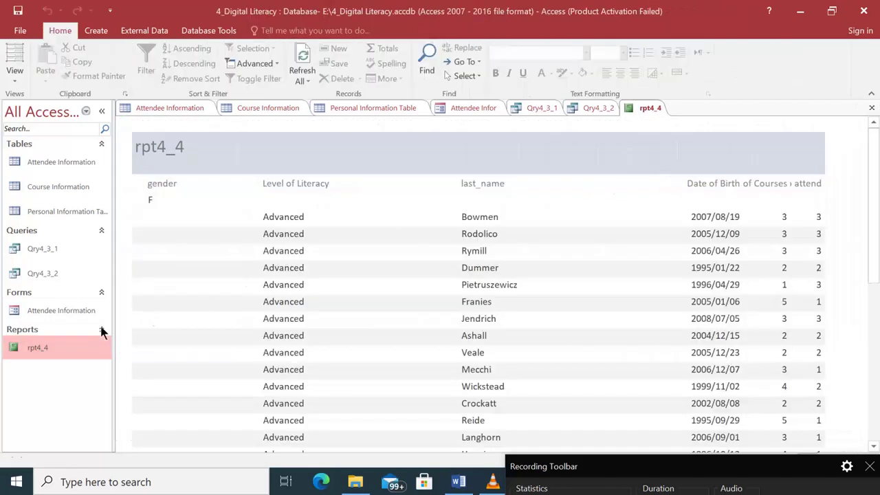
Return the report to Design View and narrow the Level of Literacy header label and detail field to about 5 cm
right_click(55, 344)
click(110, 159)
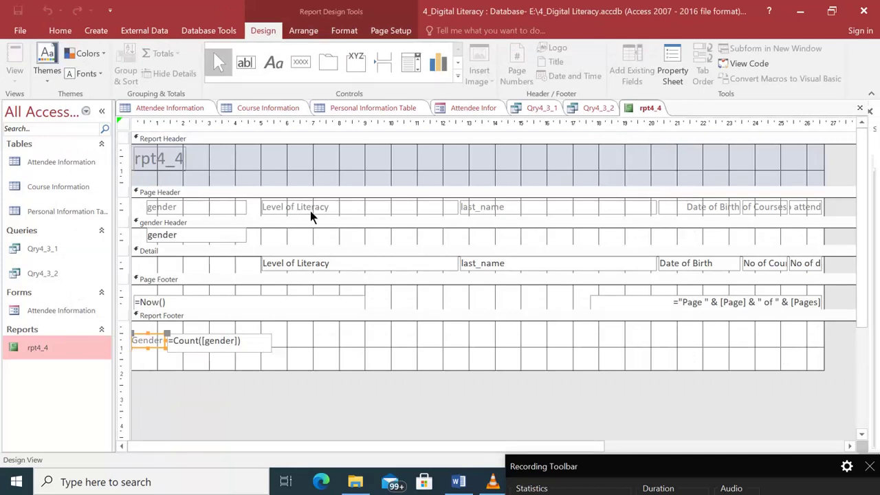
click(447, 210)
drag(458, 206, 393, 206)
click(451, 263)
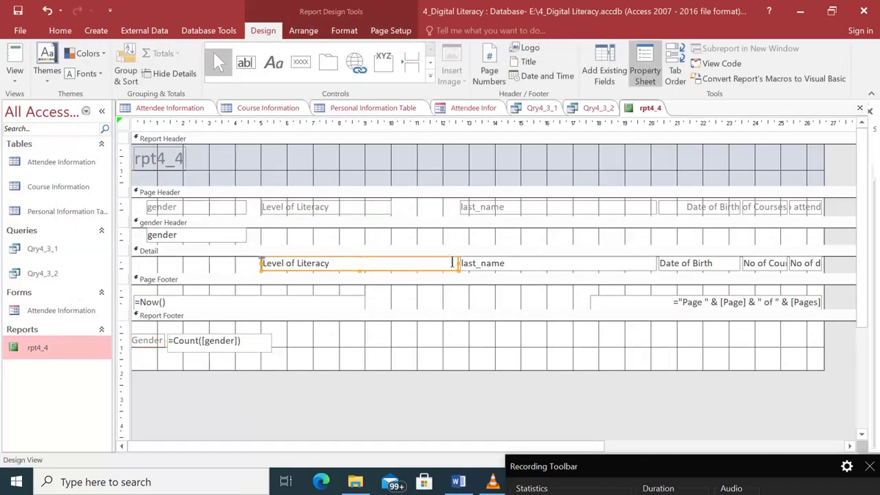
drag(456, 262, 389, 258)
Move the last_name header label and detail field beside Level of Literacy, starting at about 10.5 cm, and narrow both to about 4.6 cm
click(515, 204)
drag(516, 204, 459, 204)
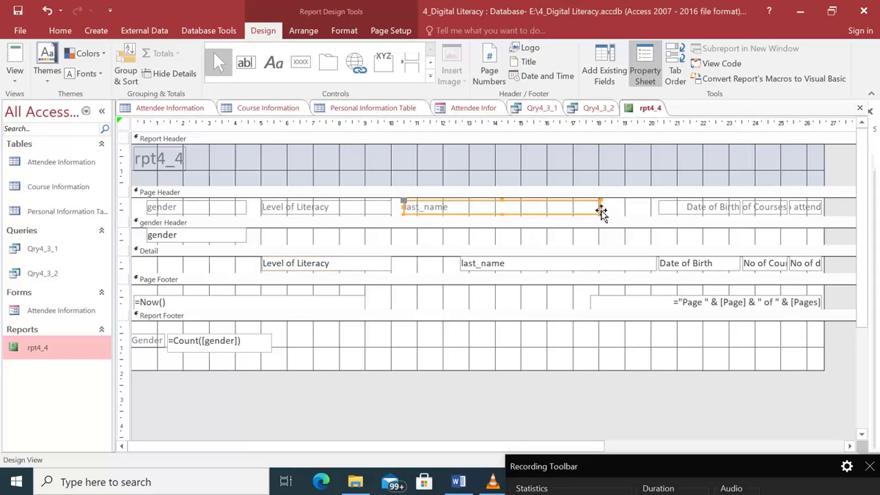
drag(601, 209, 527, 207)
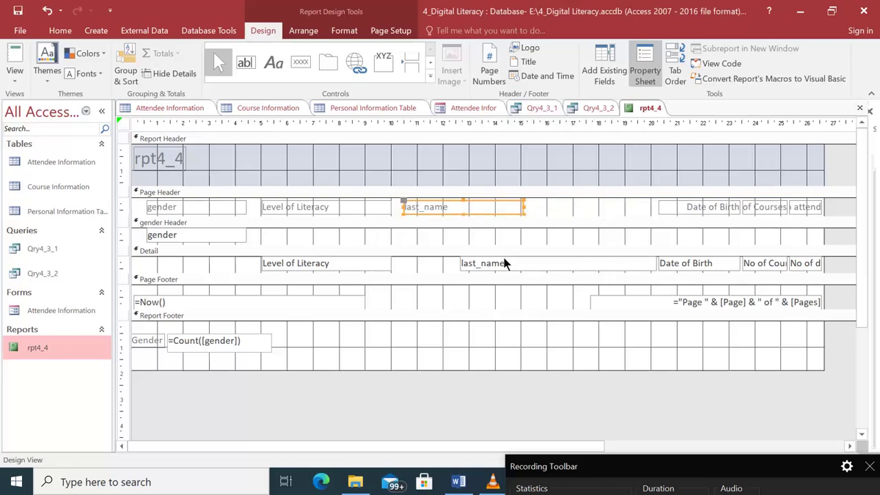
click(522, 257)
drag(523, 257, 463, 255)
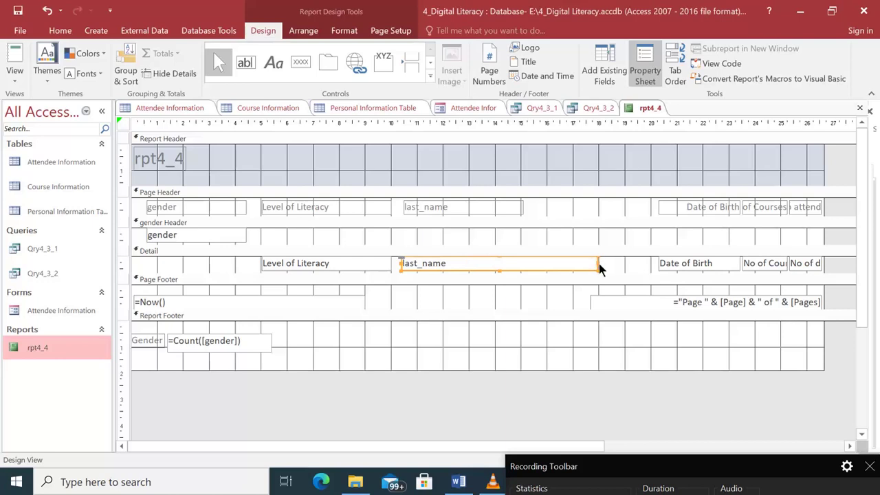
drag(599, 263, 525, 261)
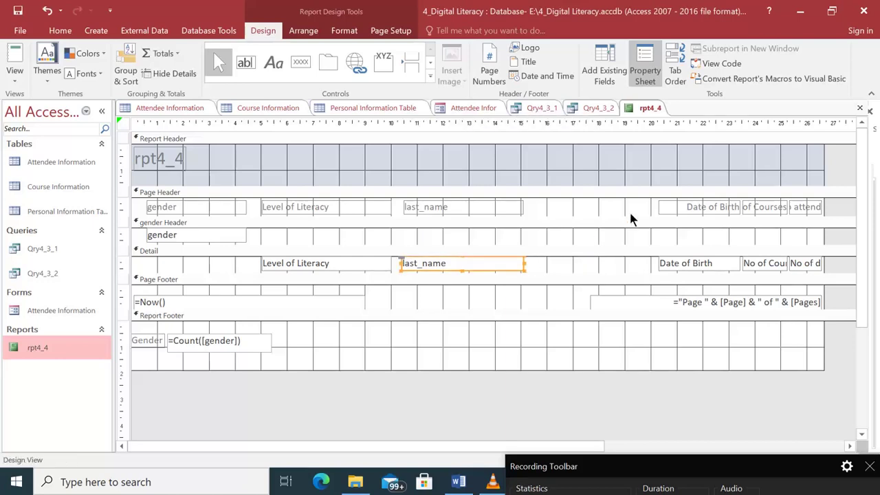
Move the Date of Birth header label and detail field beside last_name, starting at about 15.5 cm
click(661, 203)
drag(670, 204, 546, 204)
click(656, 263)
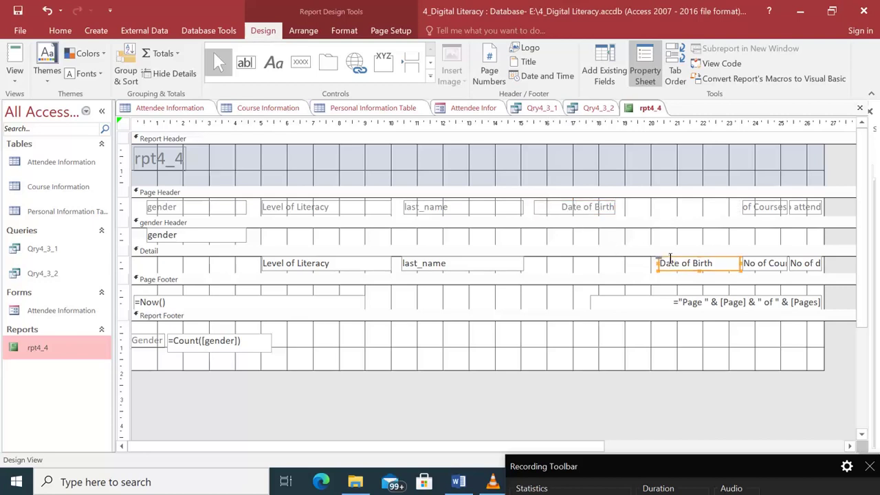
drag(667, 257, 543, 251)
Move the No of Courses detail field and header label beside Date of Birth, starting at about 19.3 cm
drag(749, 263, 642, 254)
click(759, 208)
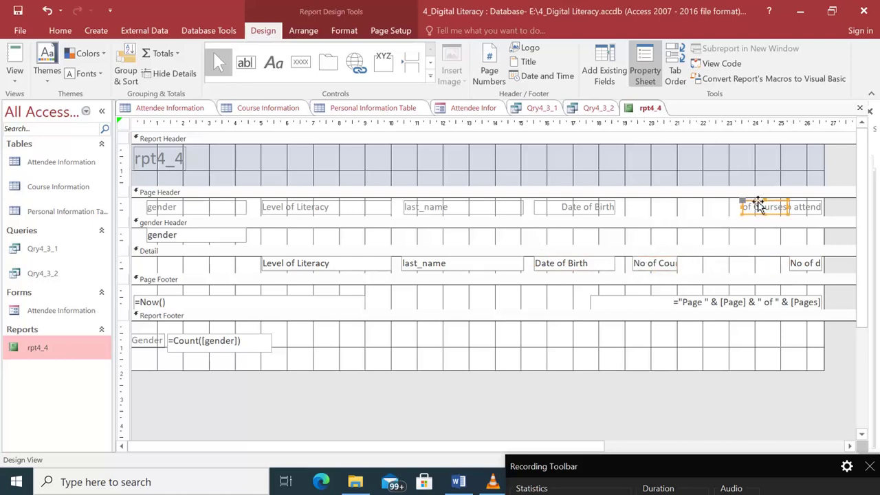
drag(749, 204, 646, 202)
Place the No of days to attend header label and detail field beside No of Courses, widened to about 3.5 cm, and display the report
click(788, 206)
click(789, 209)
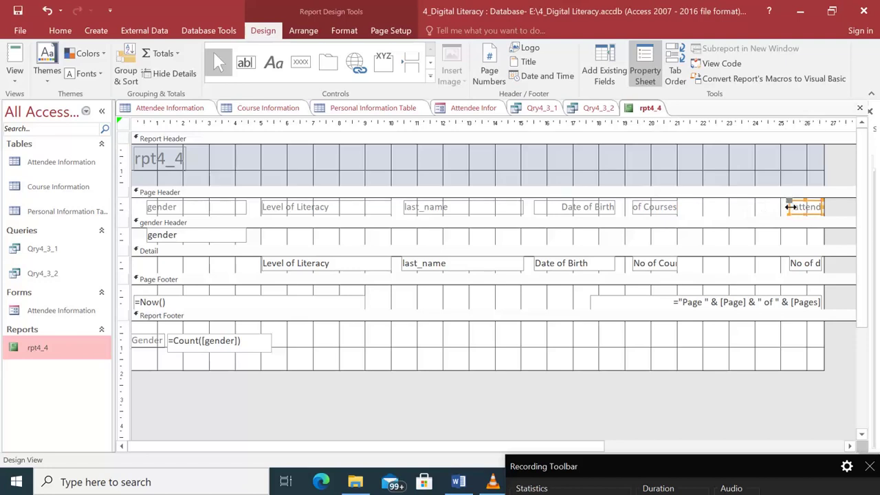
drag(789, 209, 684, 205)
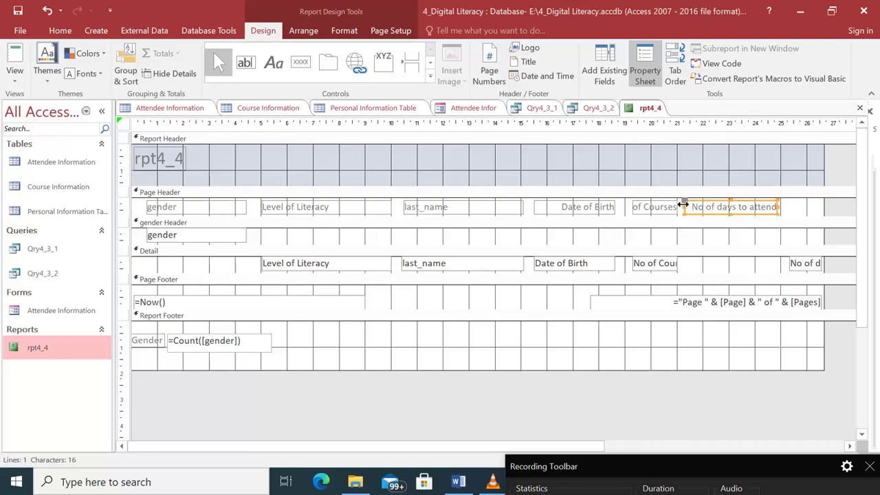
click(794, 265)
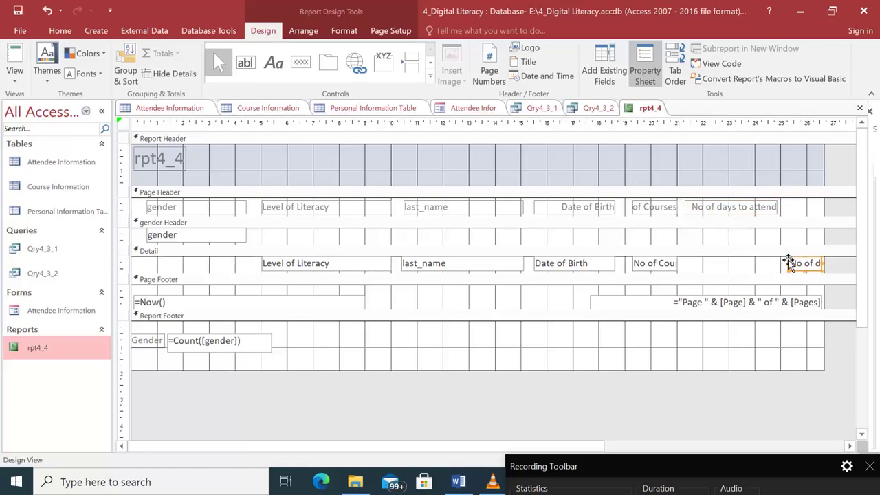
mouse_move(790, 263)
mouse_down()
mouse_move(694, 257)
mouse_move(781, 257)
mouse_up()
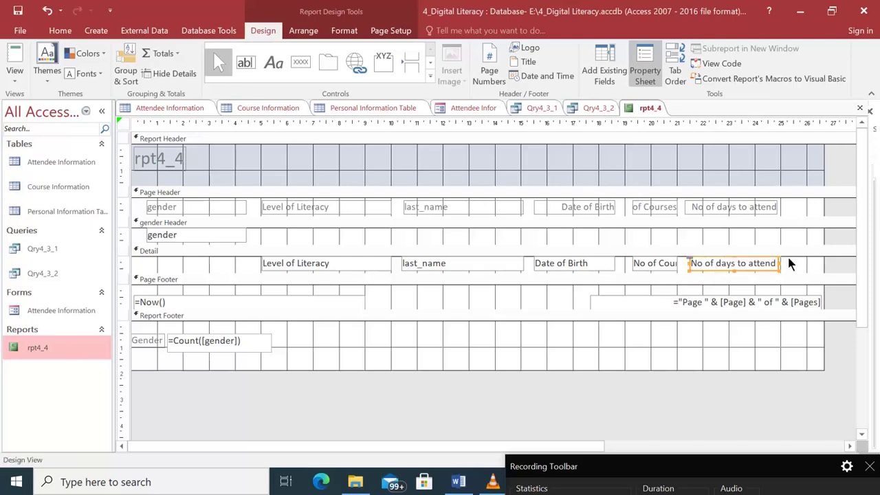
click(786, 255)
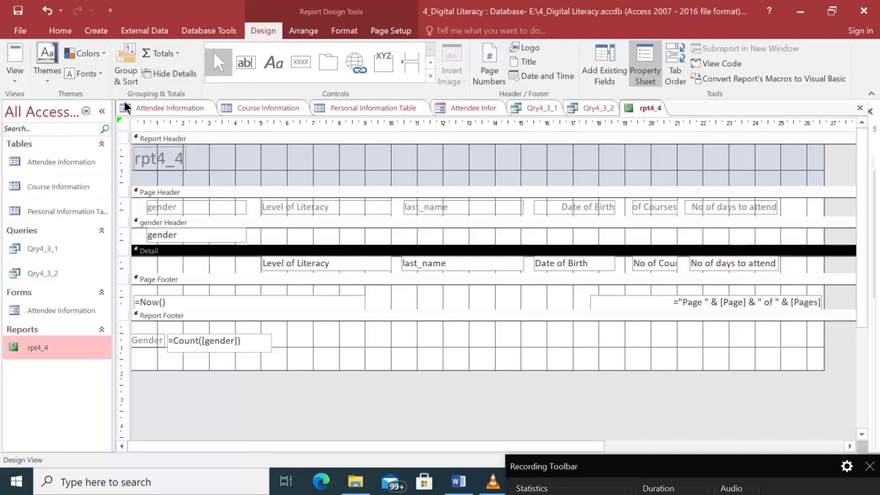
double_click(43, 346)
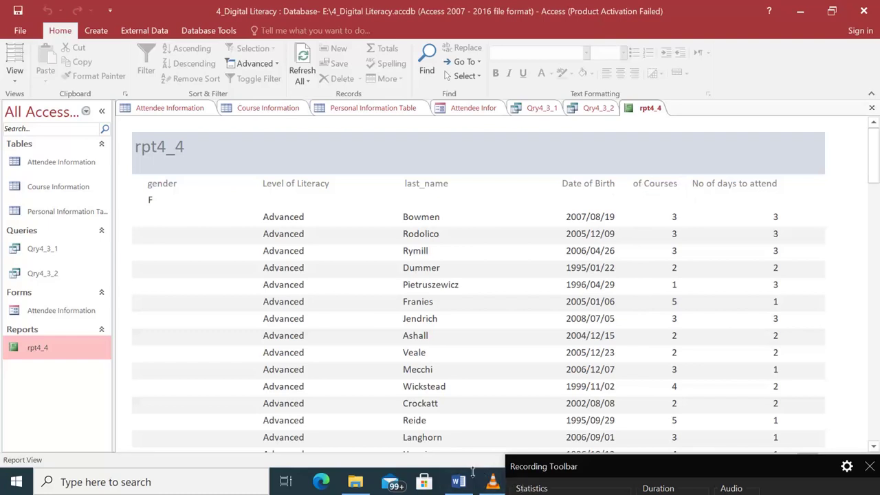
Return rpt4_4 to Design View, widen the No of Courses detail field to about 2.7 cm and shift the No of days to attend field to about 22 cm
right_click(45, 338)
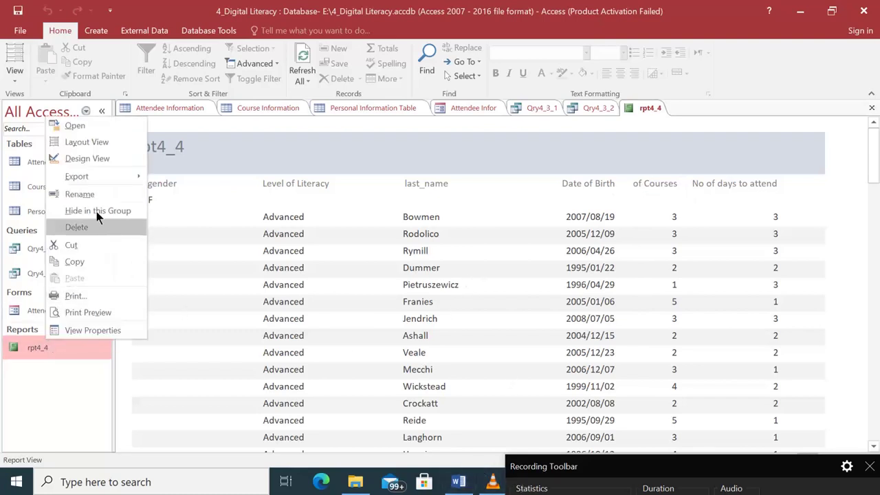
click(82, 158)
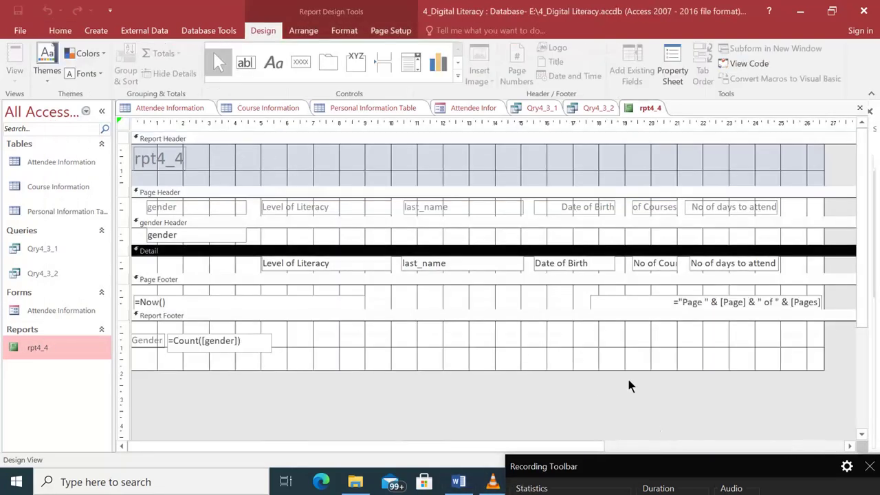
click(663, 264)
mouse_move(677, 263)
mouse_down()
mouse_move(697, 264)
mouse_move(663, 259)
mouse_up()
click(738, 258)
drag(737, 258, 750, 259)
Widen the No of Courses header label to about 2.4 cm with No of days to attend starting at about 22 cm, and display the report
drag(697, 208, 740, 202)
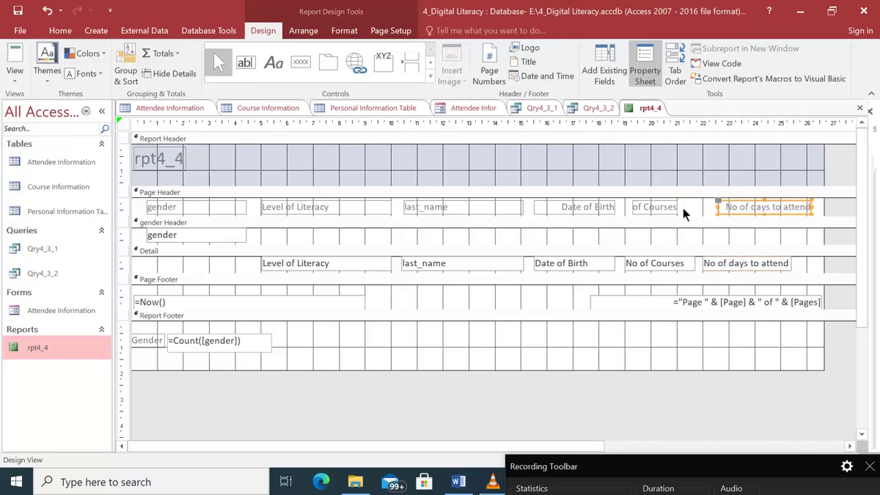
click(681, 204)
drag(679, 208, 726, 201)
click(729, 208)
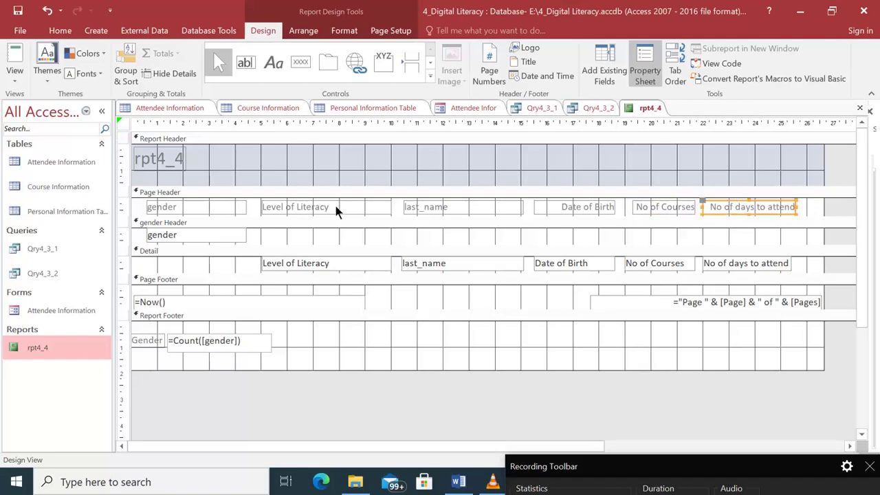
double_click(63, 356)
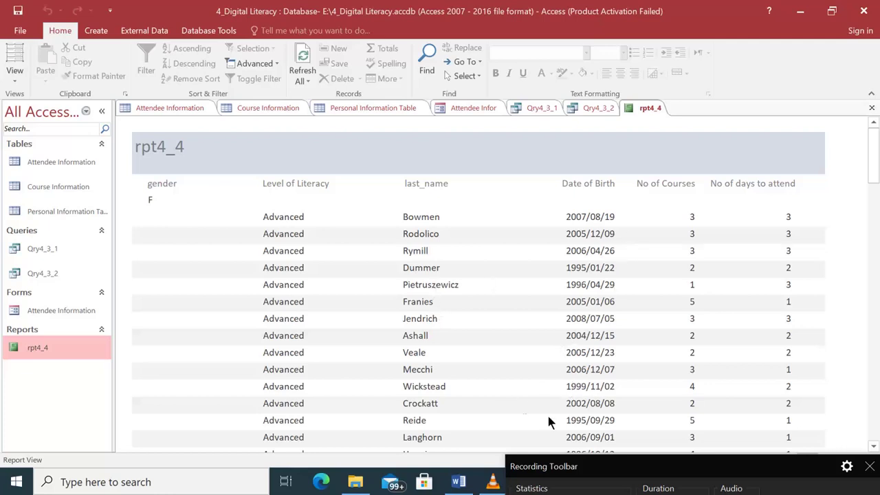
mouse_move(622, 466)
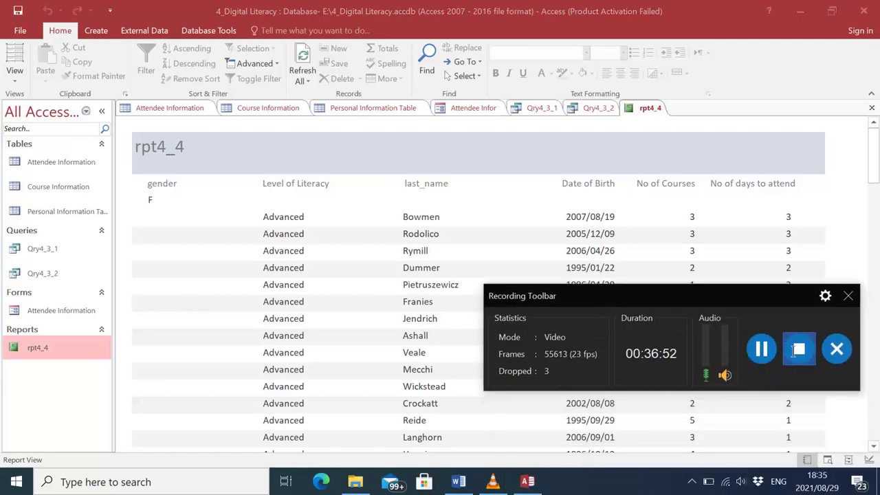